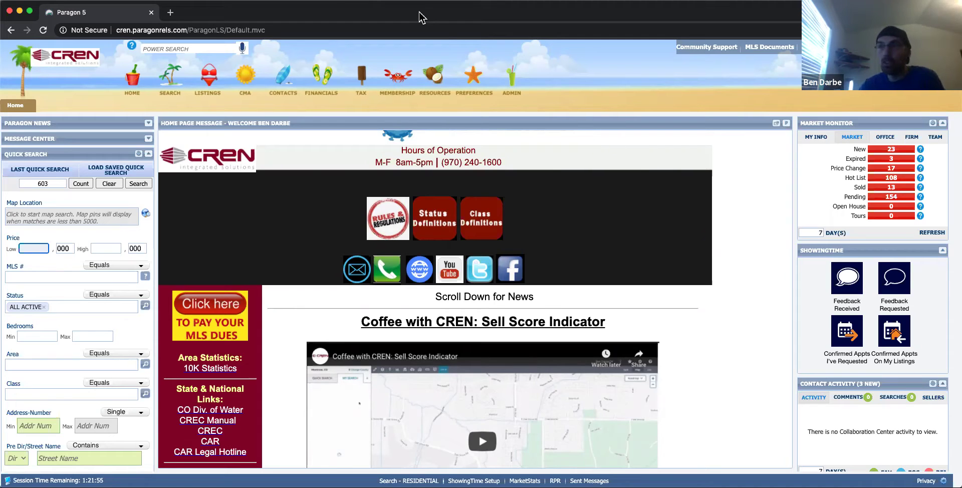
# Show the 23 new Market Monitor listings in the Favorites ConnectView report.
pyautogui.click(896, 149)
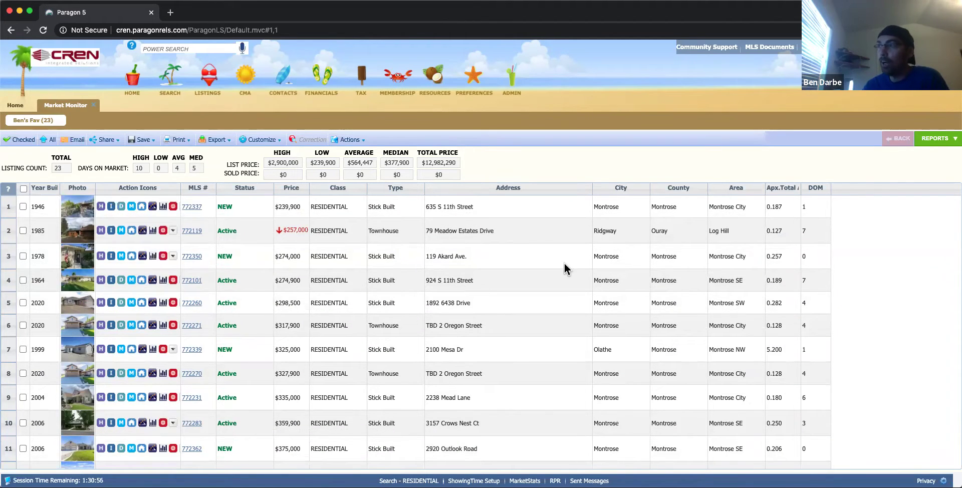
pyautogui.click(941, 143)
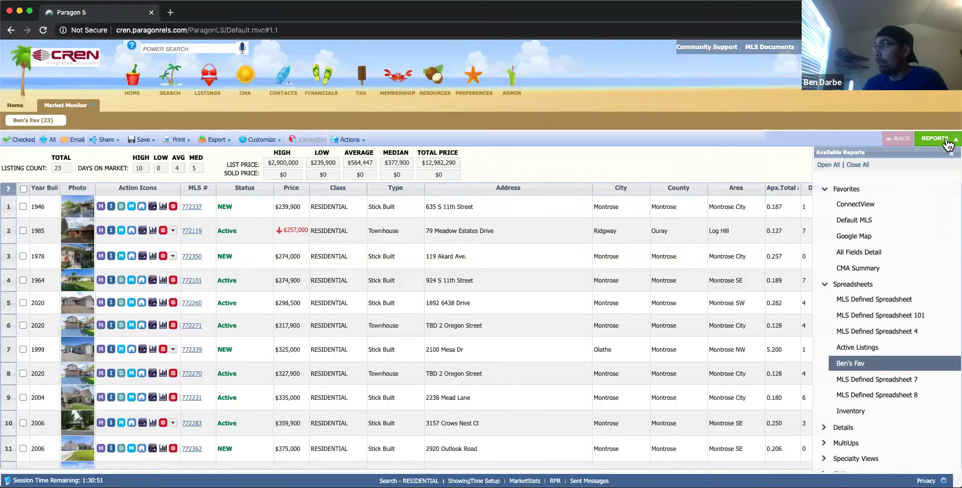
pyautogui.scroll(-2, 902, 216)
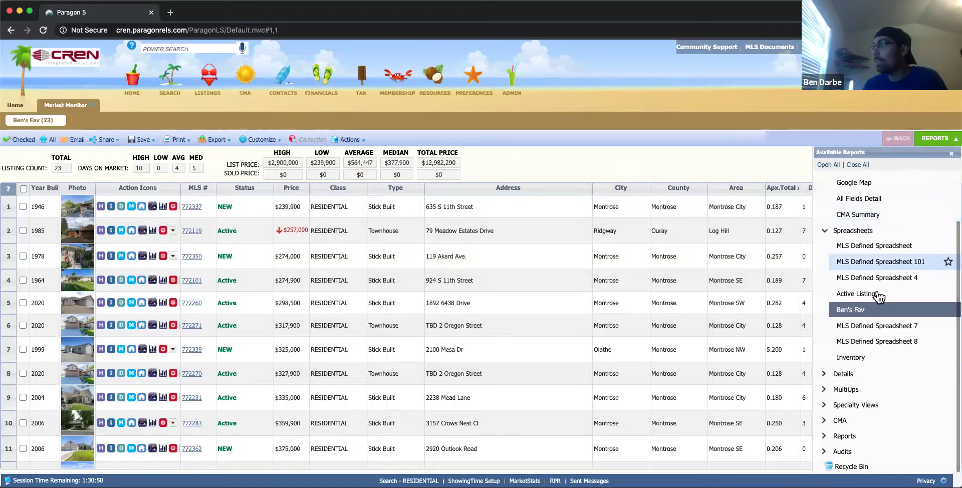
pyautogui.click(851, 310)
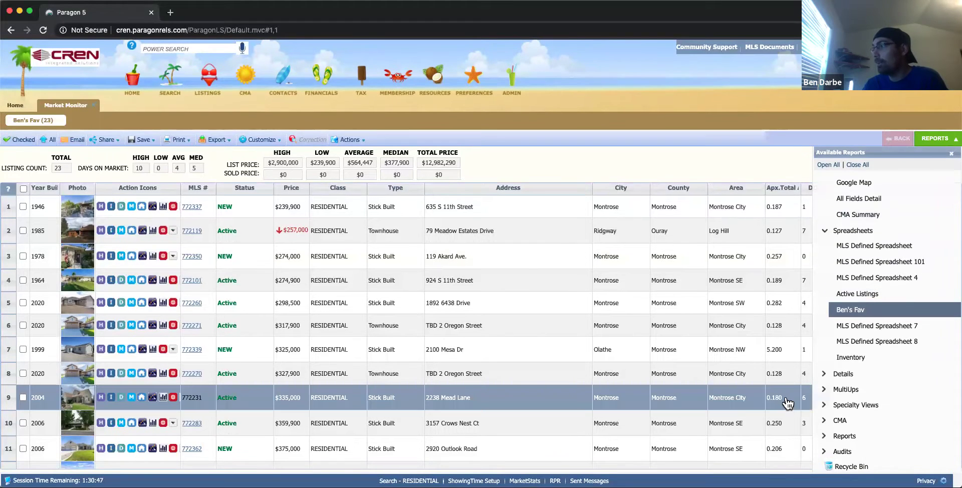
pyautogui.scroll(2, 865, 376)
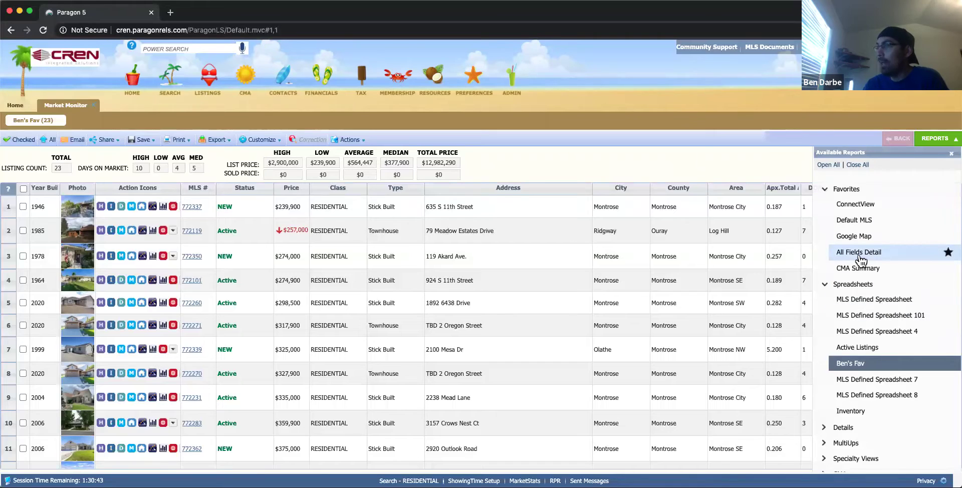
pyautogui.click(857, 209)
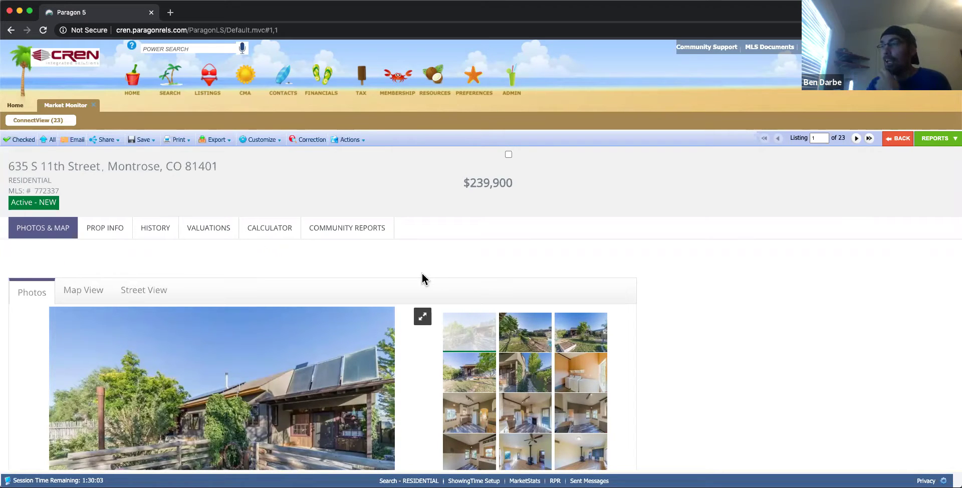
pyautogui.scroll(-5, 497, 272)
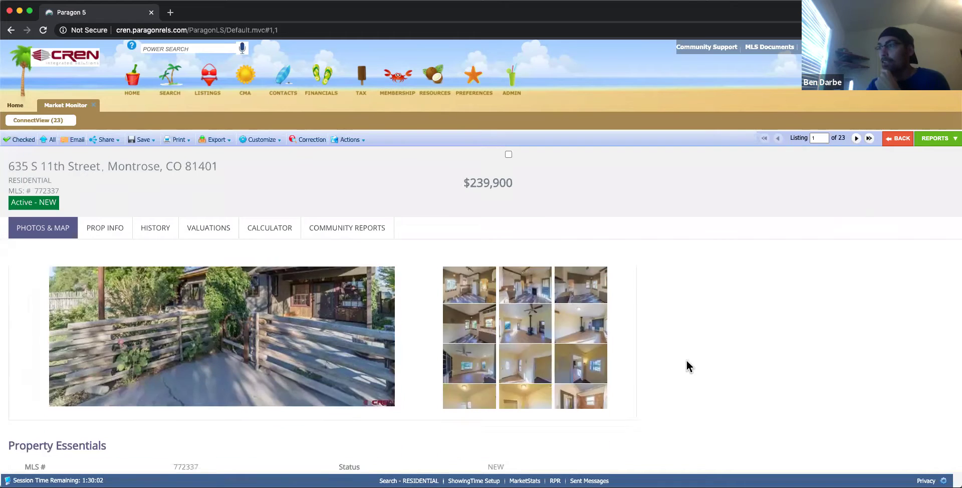
pyautogui.scroll(-5, 684, 347)
pyautogui.scroll(6, 684, 341)
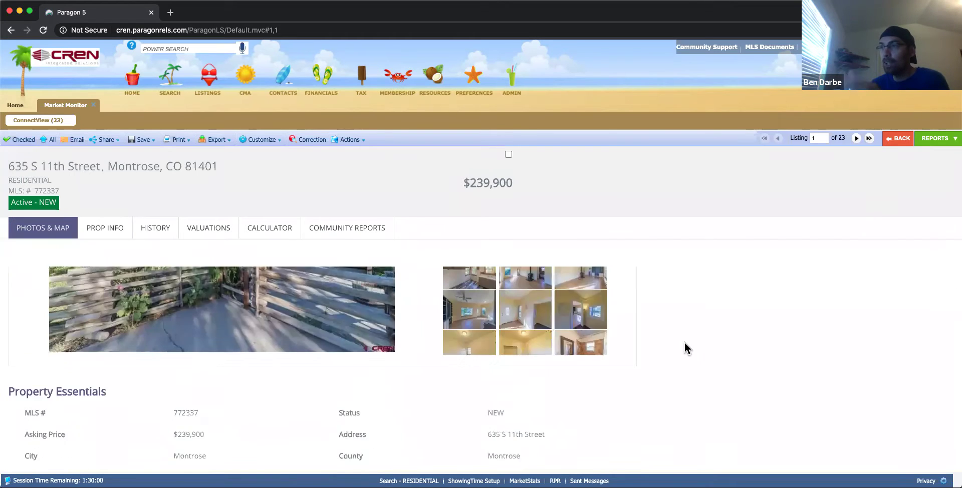
pyautogui.scroll(1, 685, 342)
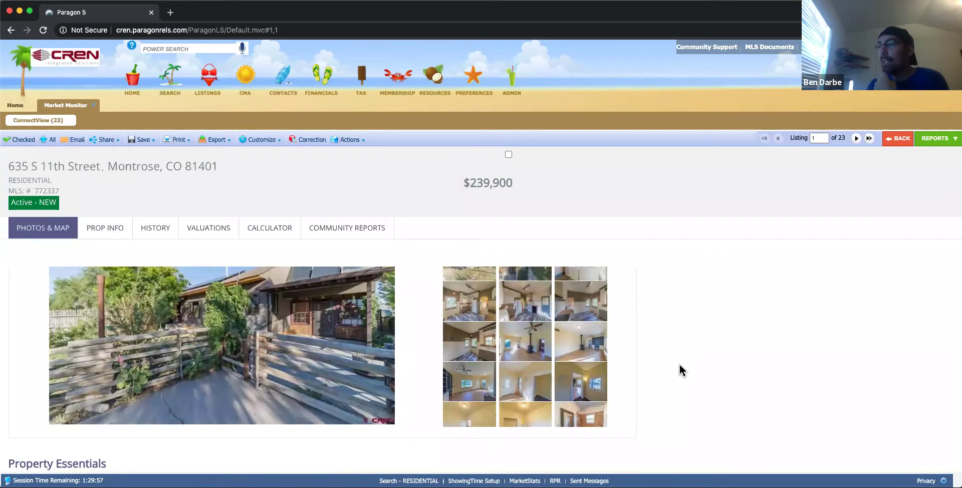
pyautogui.scroll(-8, 682, 366)
pyautogui.scroll(-3, 669, 381)
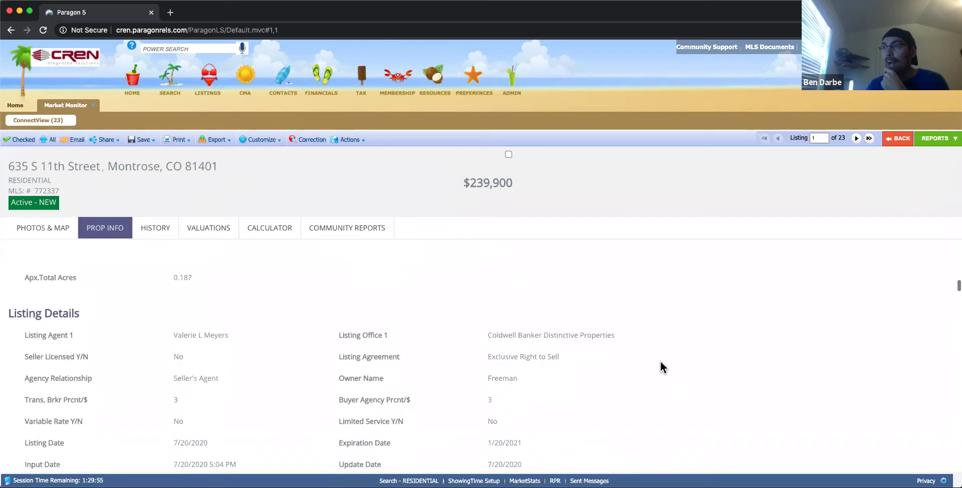
pyautogui.scroll(7, 659, 365)
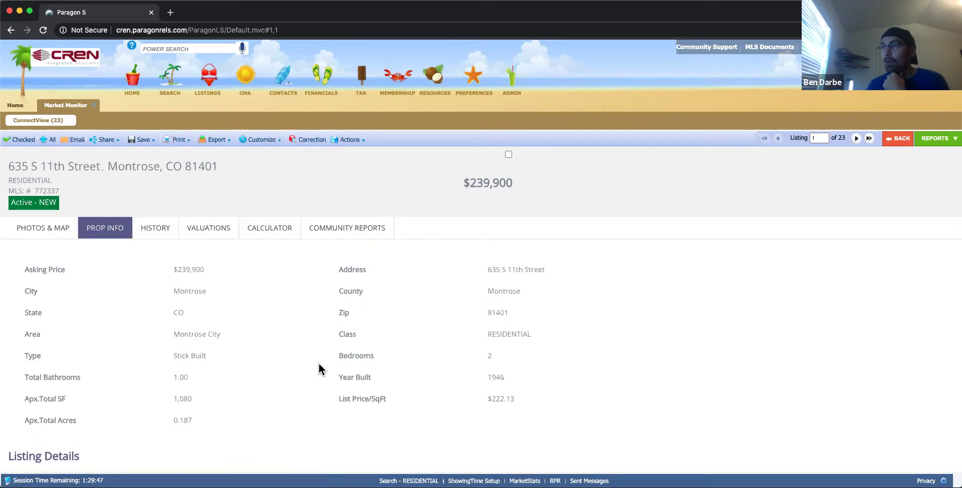
pyautogui.scroll(-10, 318, 361)
pyautogui.scroll(-5, 318, 357)
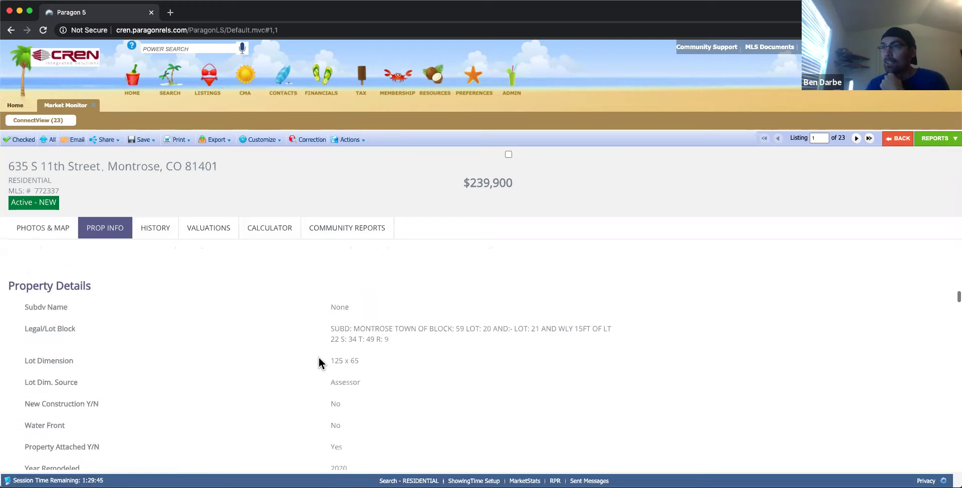
pyautogui.scroll(8, 326, 326)
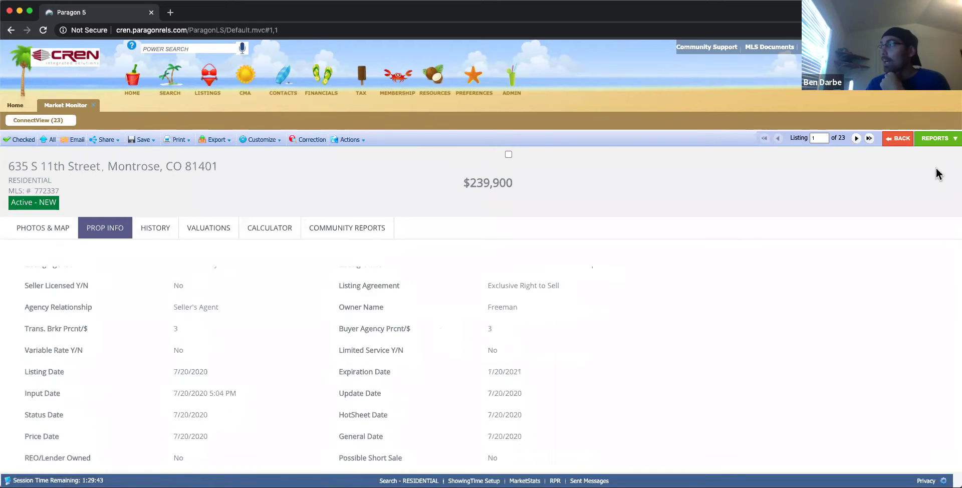
# Show the listings in the Details > Client Handout report and open its Customize > Fields layout.
pyautogui.click(950, 138)
pyautogui.scroll(-2, 893, 346)
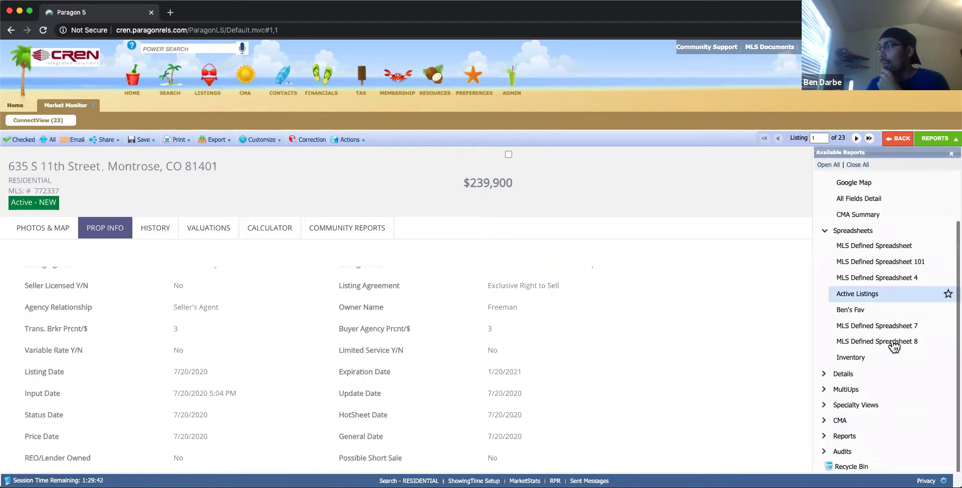
pyautogui.click(852, 376)
pyautogui.scroll(-1, 891, 401)
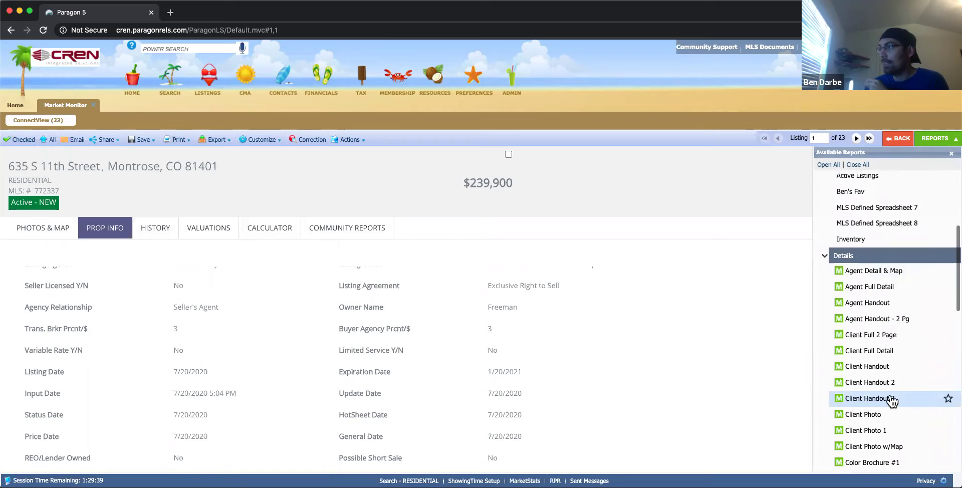
pyautogui.click(870, 370)
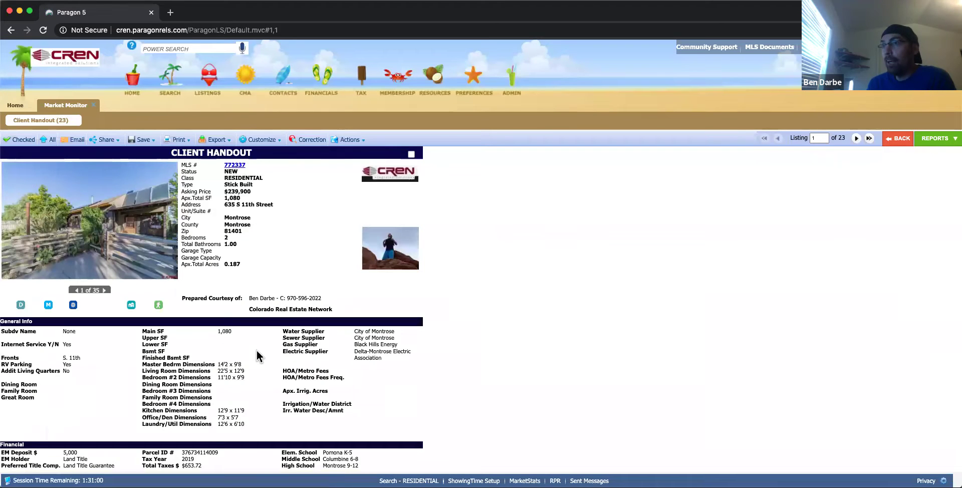
pyautogui.click(261, 140)
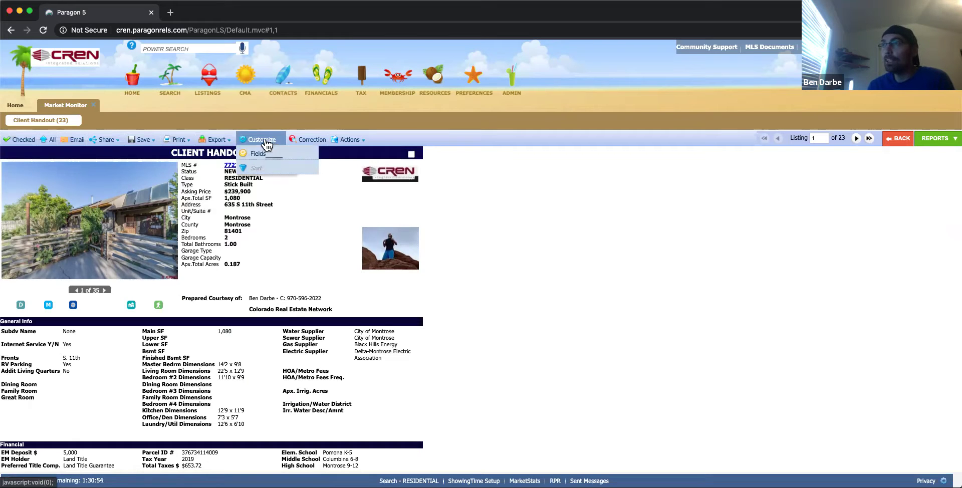
pyautogui.click(258, 154)
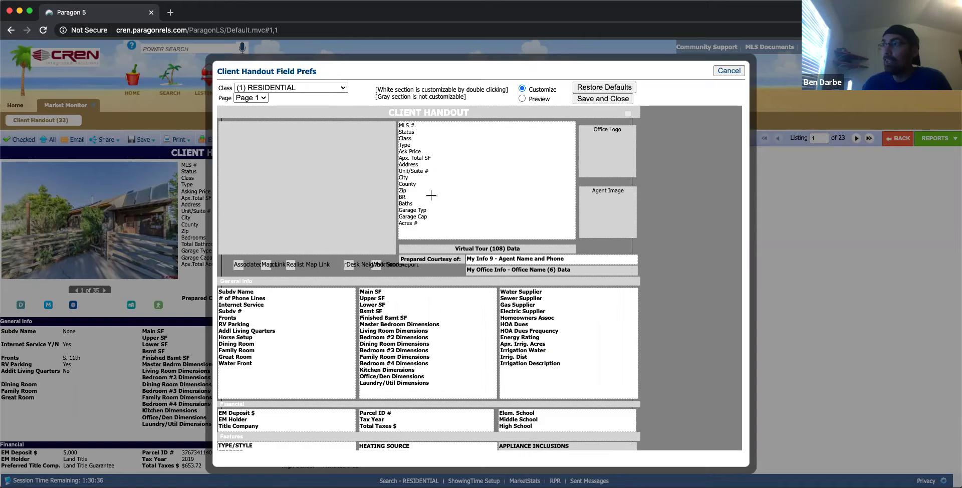
# Add Price to the top field block directly after Ask Price and save the field list.
pyautogui.doubleClick(431, 200)
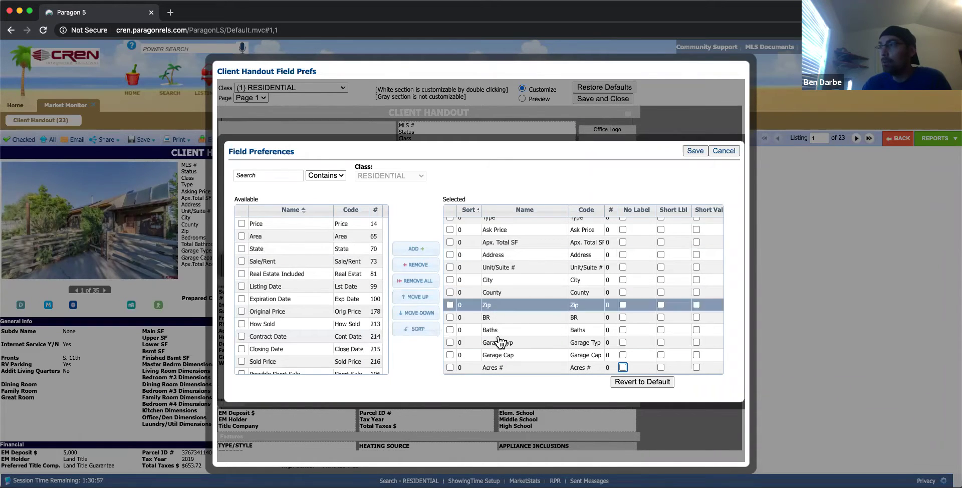
pyautogui.scroll(2, 500, 343)
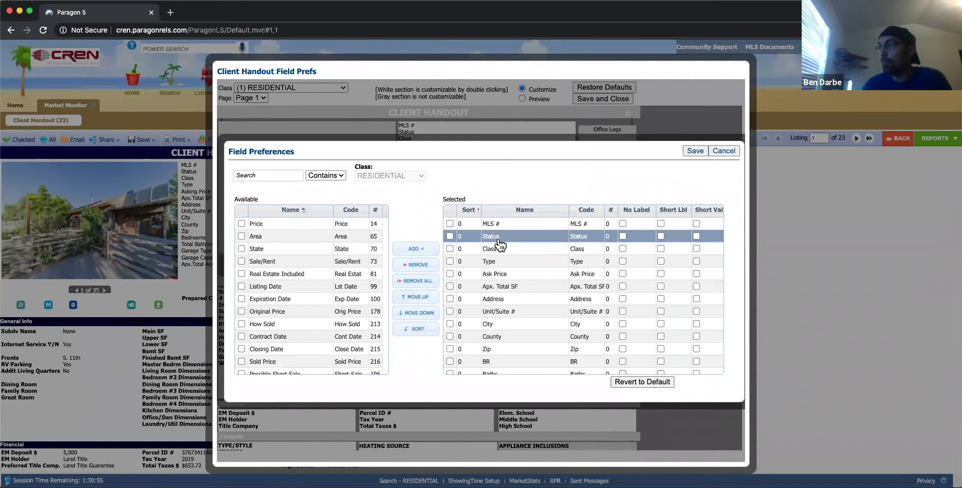
pyautogui.scroll(-2, 493, 296)
pyautogui.scroll(1, 494, 295)
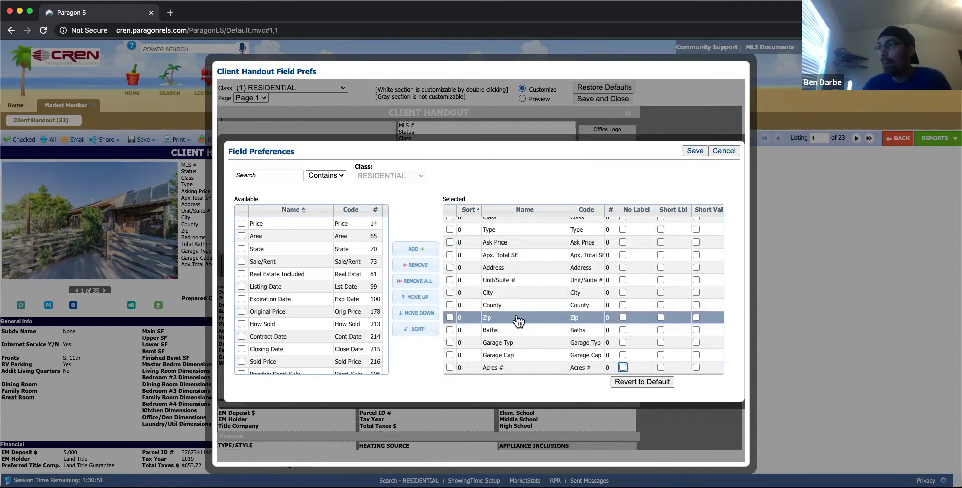
pyautogui.doubleClick(293, 224)
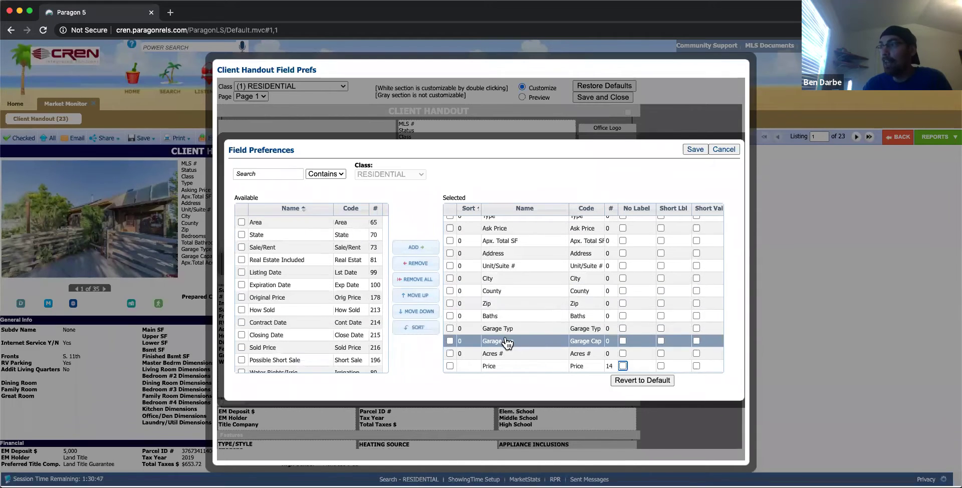
pyautogui.moveTo(503, 371); pyautogui.dragTo(518, 244)
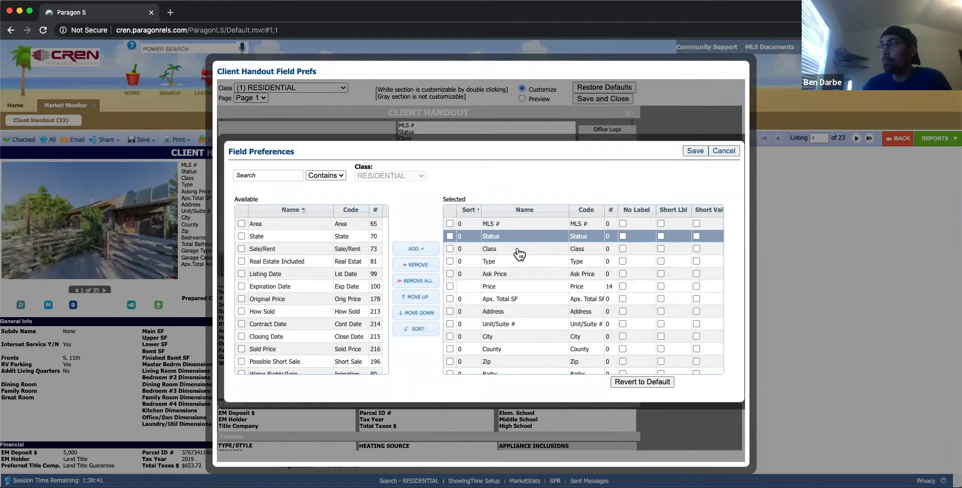
pyautogui.click(696, 150)
pyautogui.scroll(-2, 498, 275)
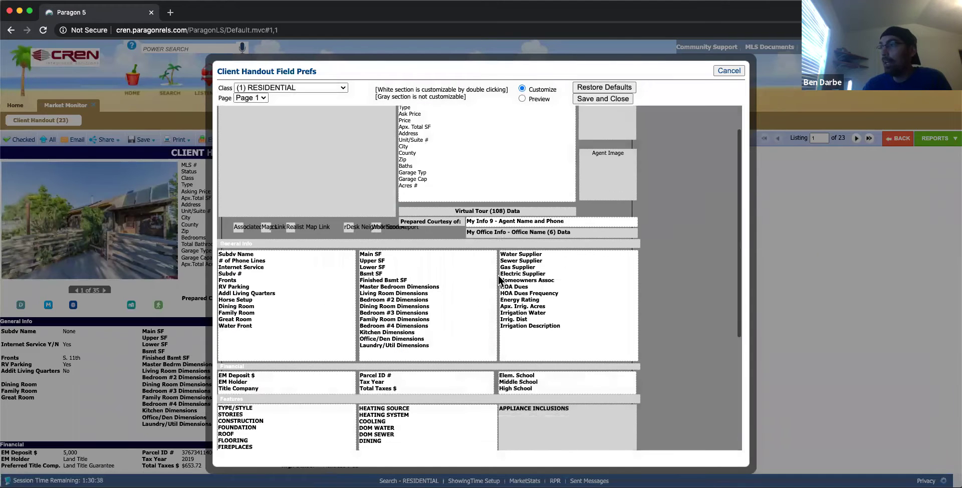
pyautogui.scroll(-6, 498, 276)
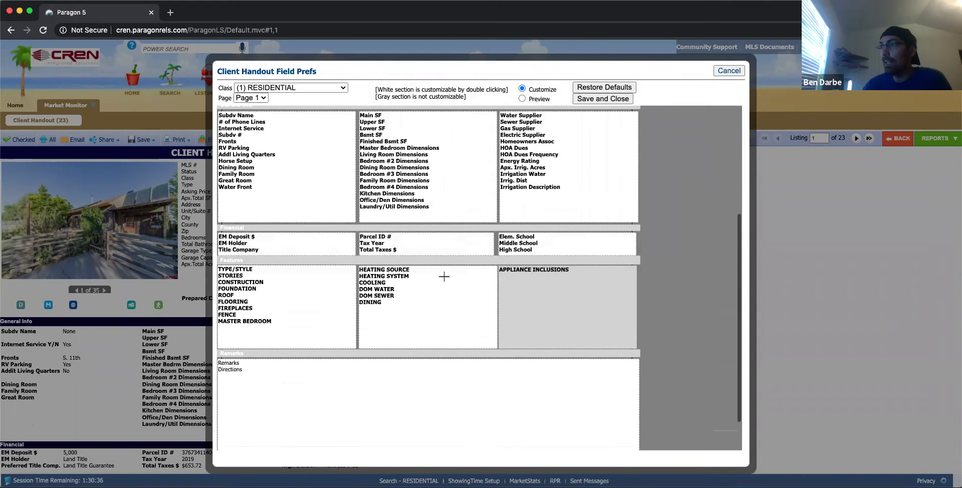
pyautogui.scroll(5, 444, 277)
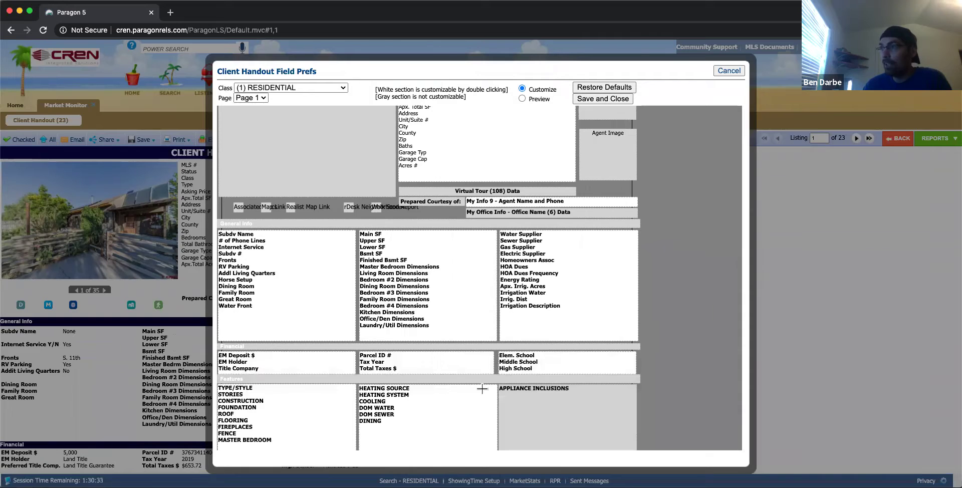
pyautogui.scroll(-4, 482, 389)
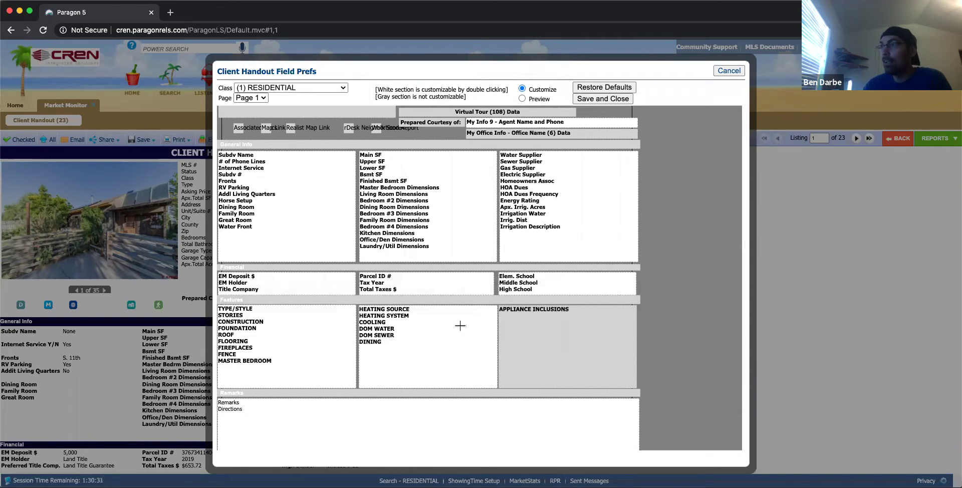
pyautogui.scroll(6, 460, 326)
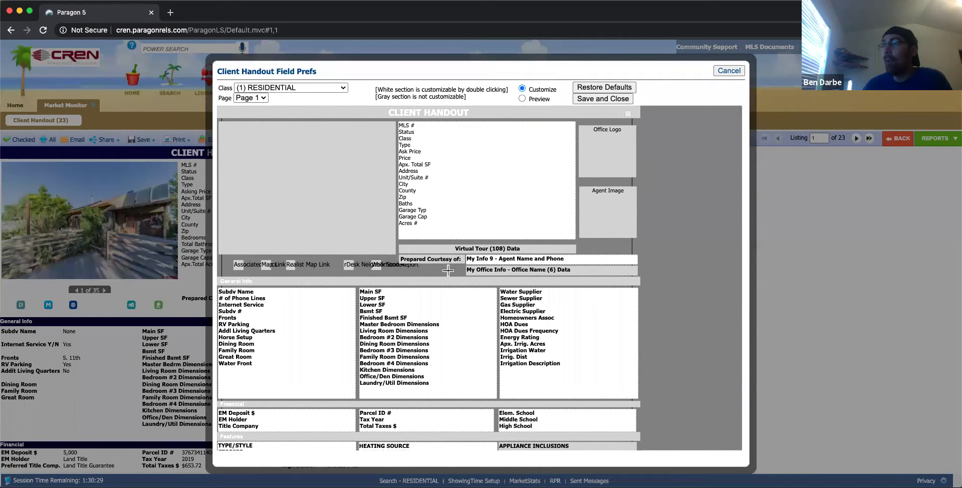
pyautogui.click(341, 89)
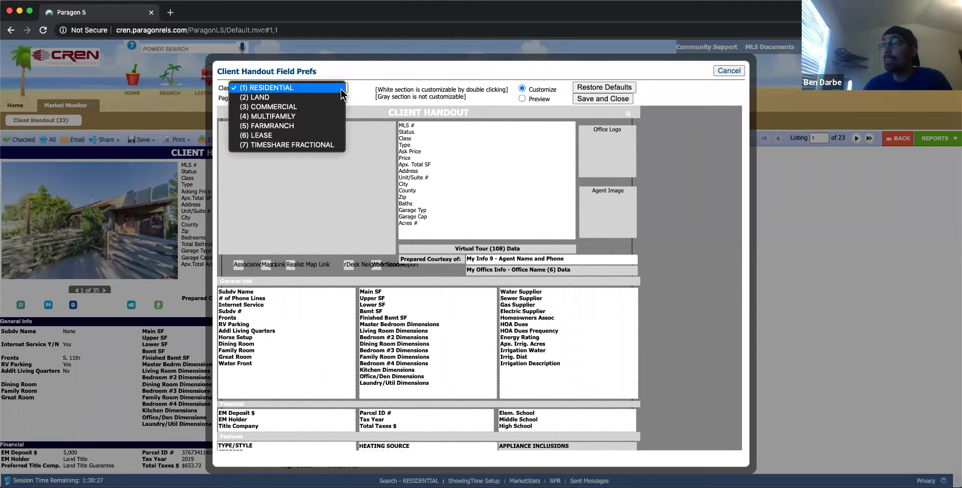
pyautogui.click(326, 88)
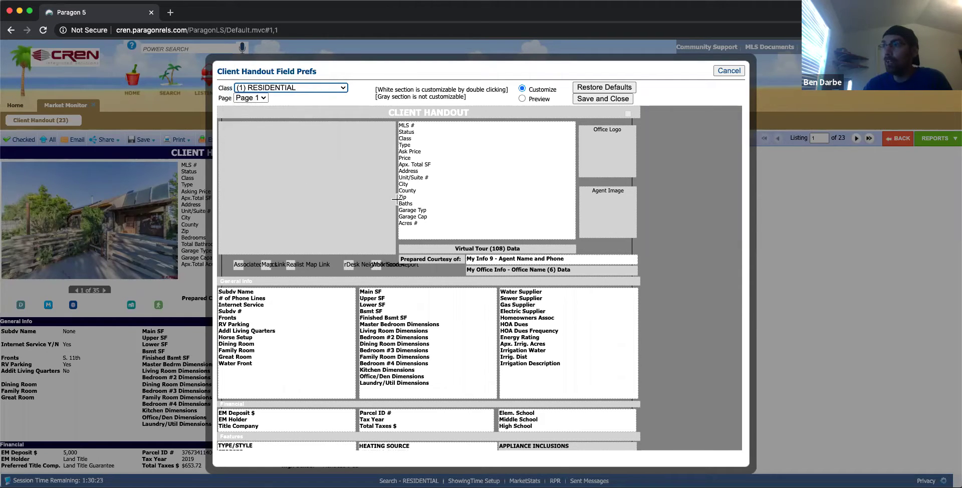
pyautogui.click(331, 89)
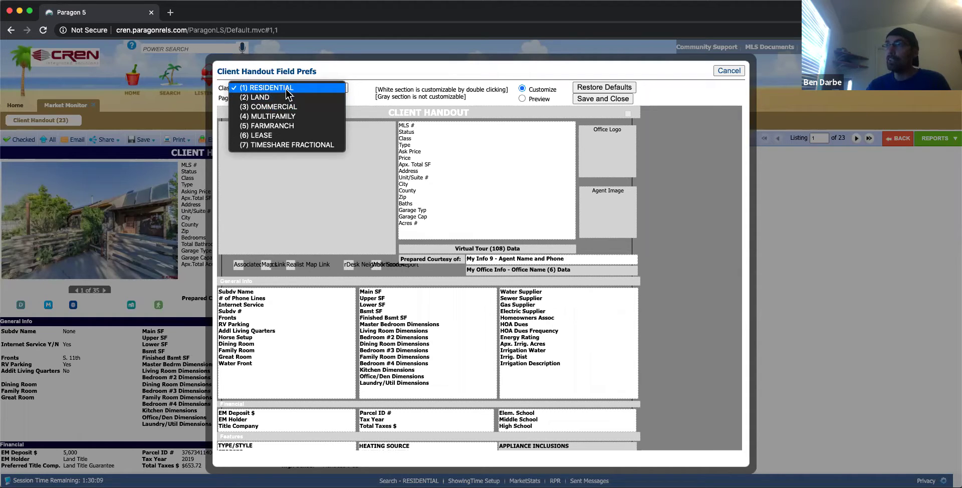
pyautogui.click(289, 97)
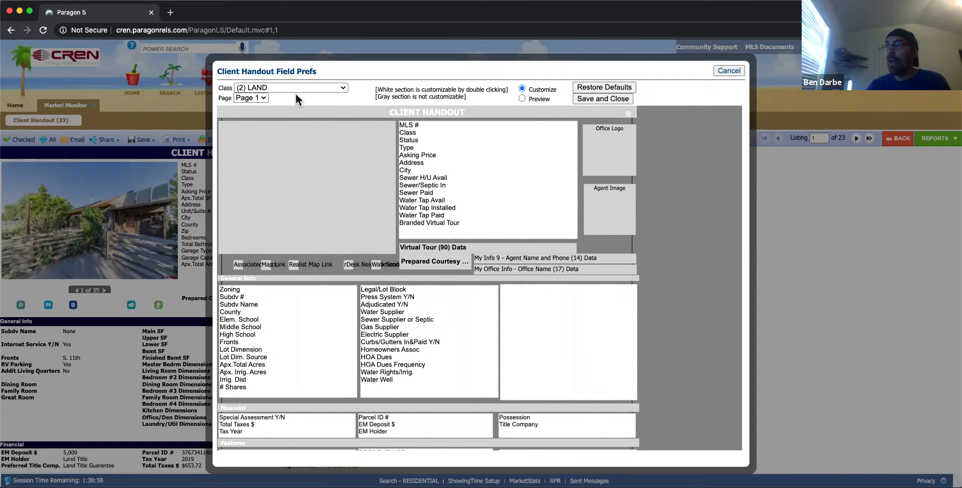
pyautogui.click(298, 85)
pyautogui.click(287, 77)
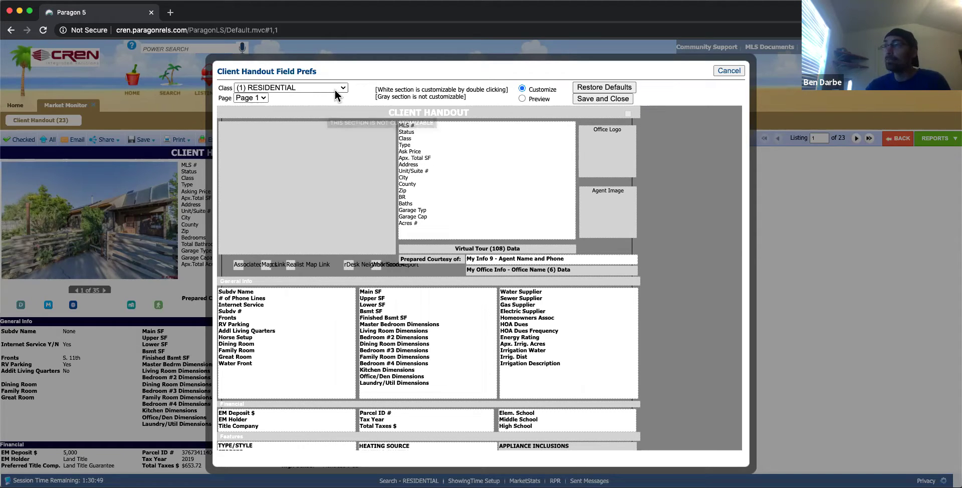
# Look over the Client Handout field layout, then cancel it without saving.
pyautogui.scroll(-5, 472, 269)
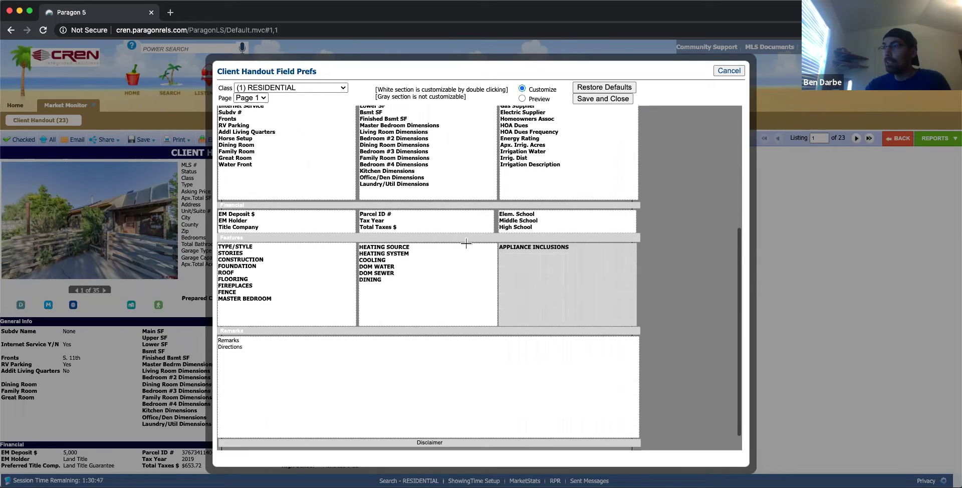
pyautogui.scroll(5, 444, 254)
pyautogui.scroll(-5, 444, 255)
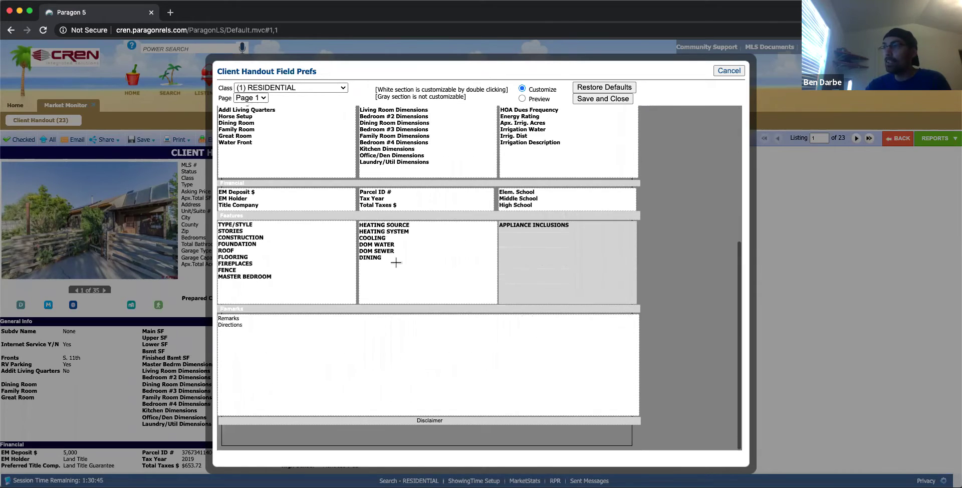
pyautogui.scroll(1, 414, 269)
pyautogui.scroll(-1, 414, 270)
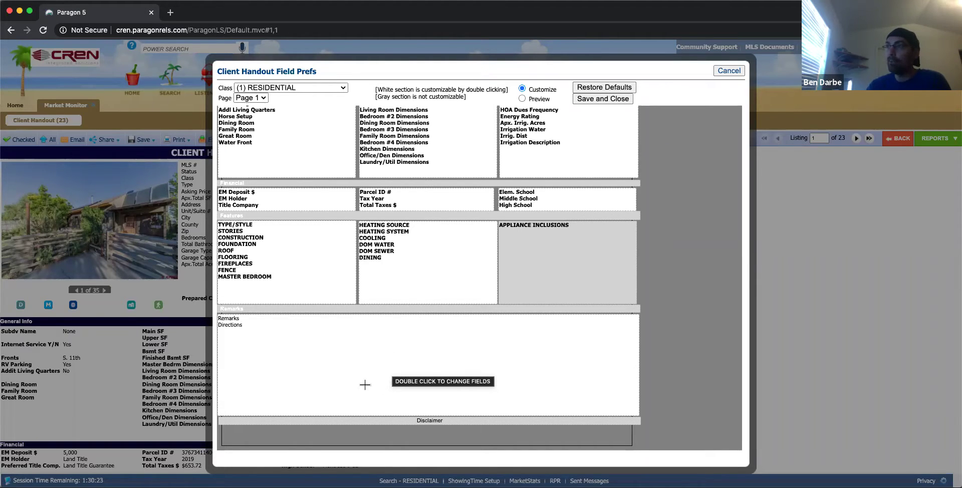
pyautogui.scroll(5, 363, 371)
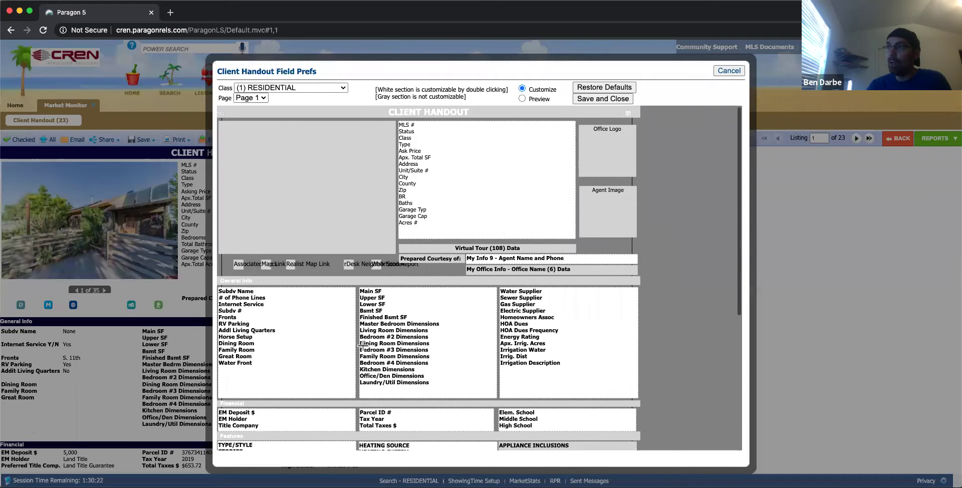
pyautogui.scroll(-5, 360, 345)
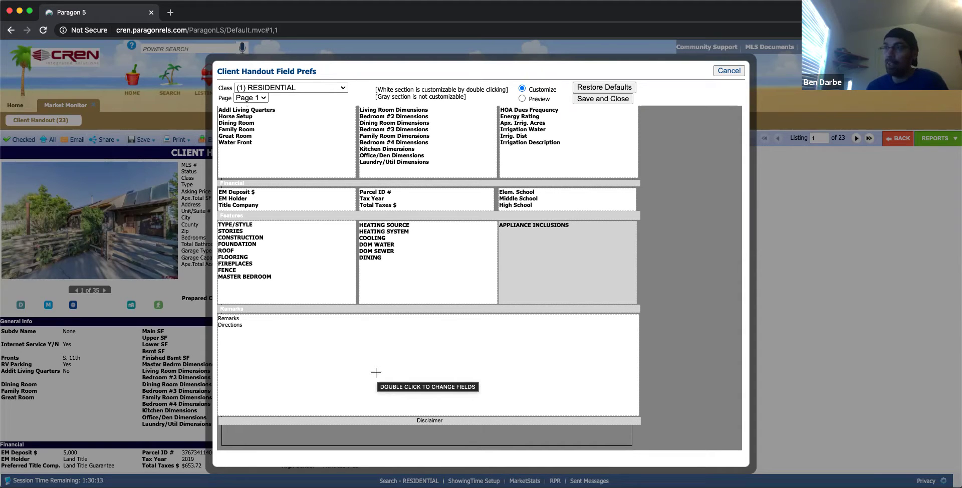
pyautogui.scroll(5, 376, 372)
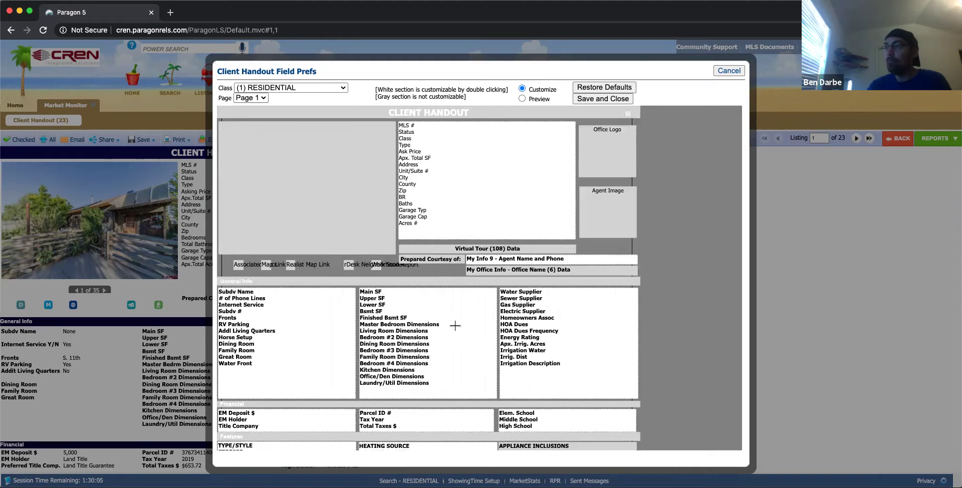
pyautogui.scroll(-2, 455, 326)
pyautogui.scroll(2, 455, 326)
pyautogui.click(720, 68)
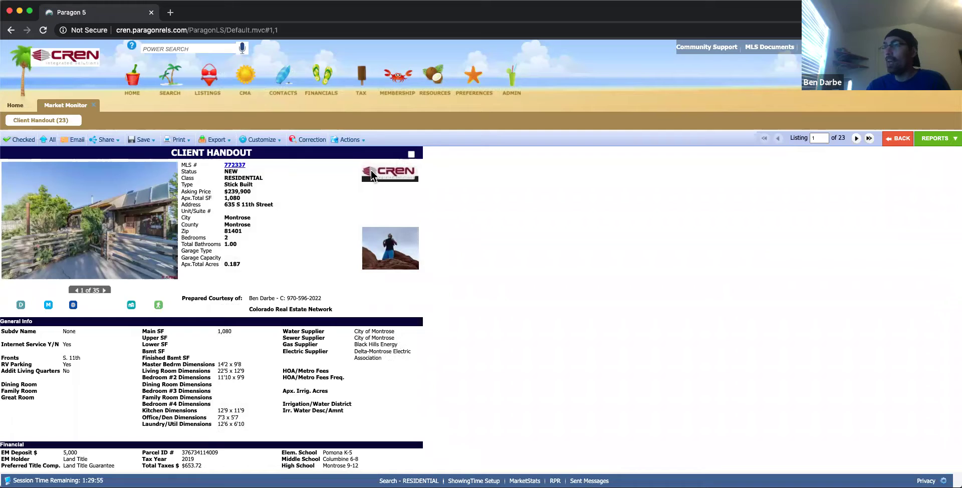
pyautogui.click(260, 144)
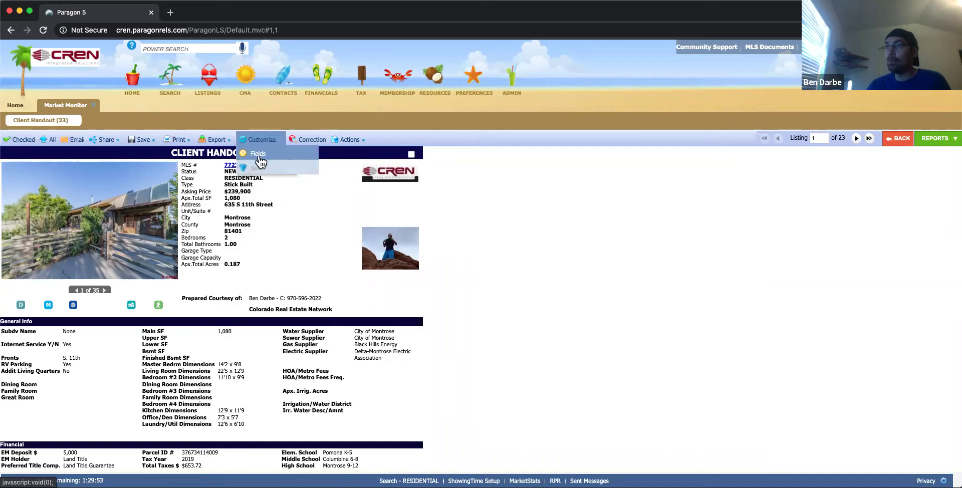
# Display the listings in the Custom Brochure 1 report, headed 'Customizable Brochure'.
pyautogui.click(932, 139)
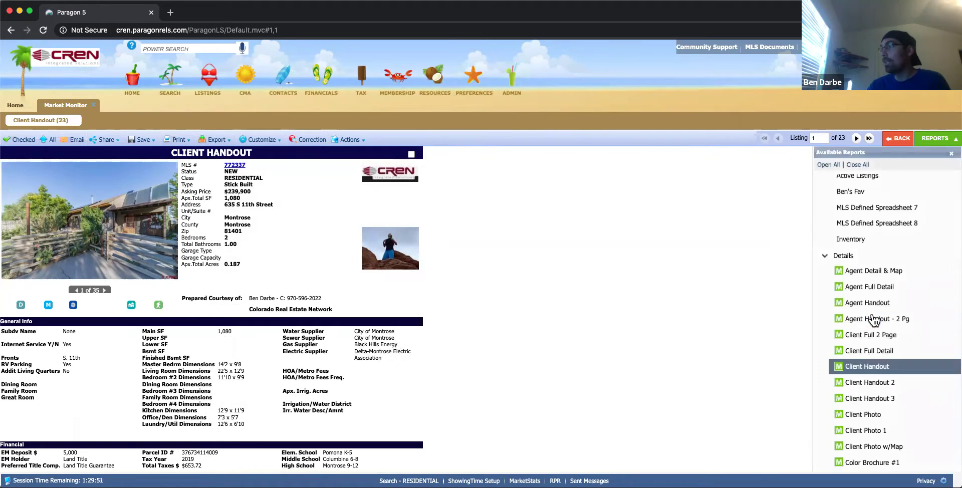
pyautogui.scroll(-5, 875, 320)
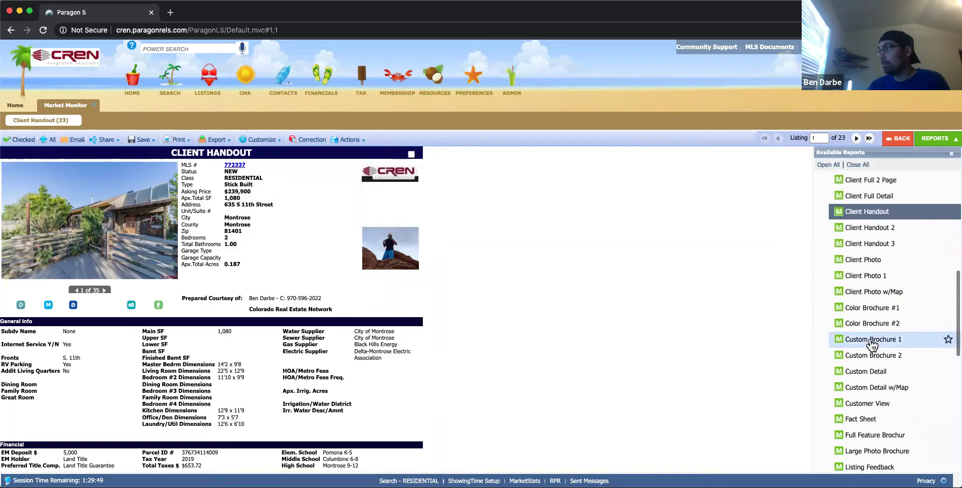
pyautogui.click(872, 342)
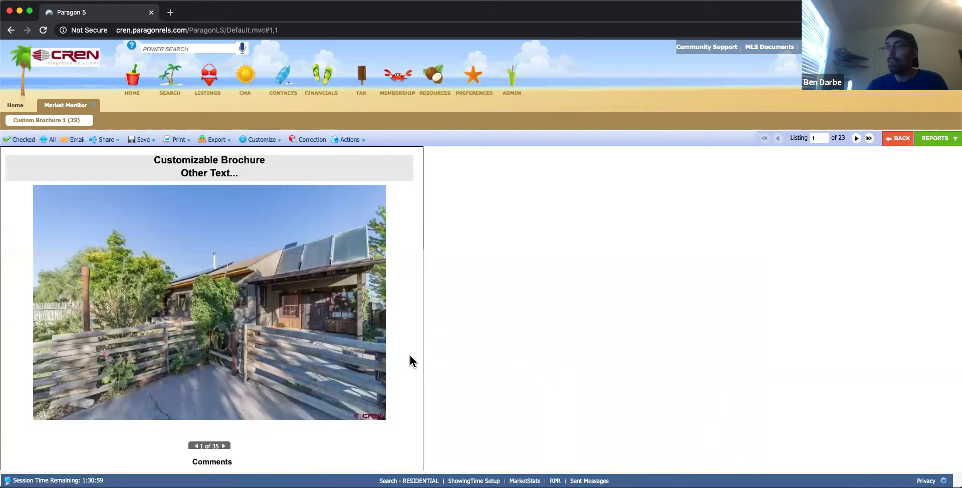
pyautogui.scroll(-3, 409, 359)
pyautogui.scroll(3, 410, 358)
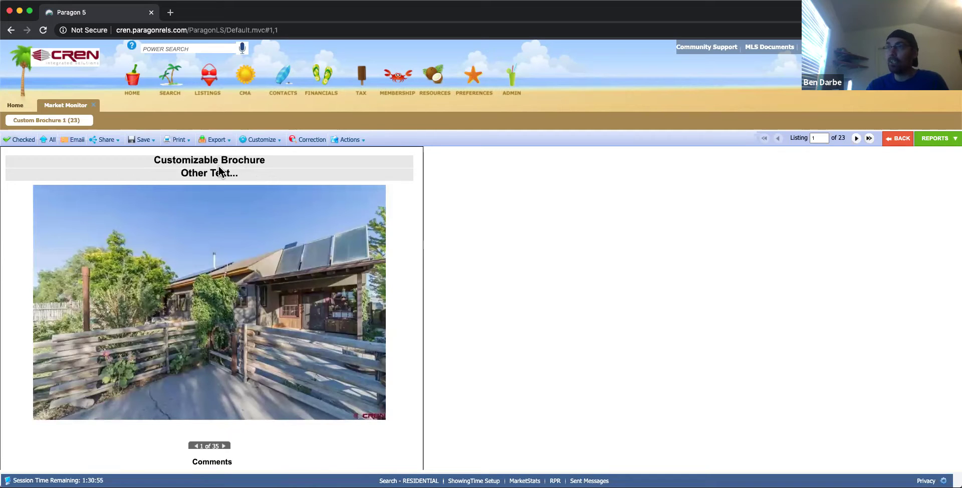
pyautogui.click(258, 139)
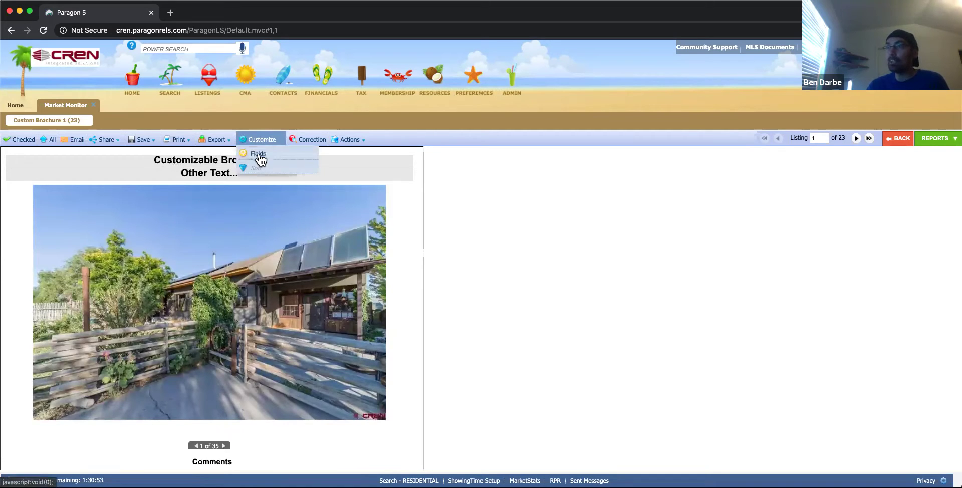
pyautogui.click(259, 153)
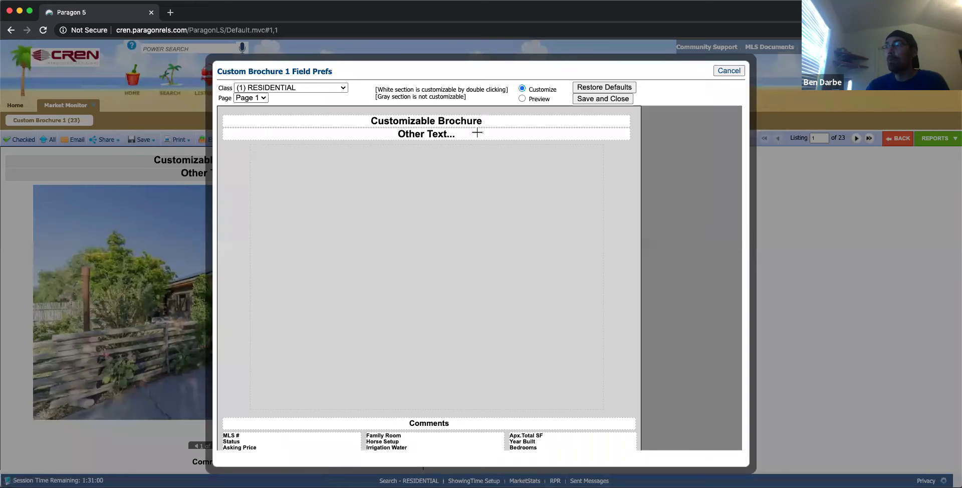
pyautogui.doubleClick(422, 121)
pyautogui.tripleClick(437, 119)
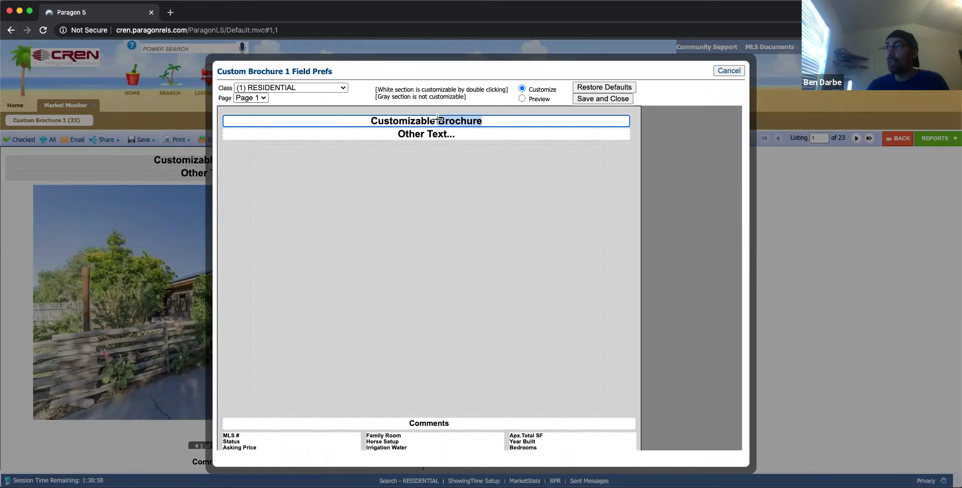
pyautogui.press('BackSpace')
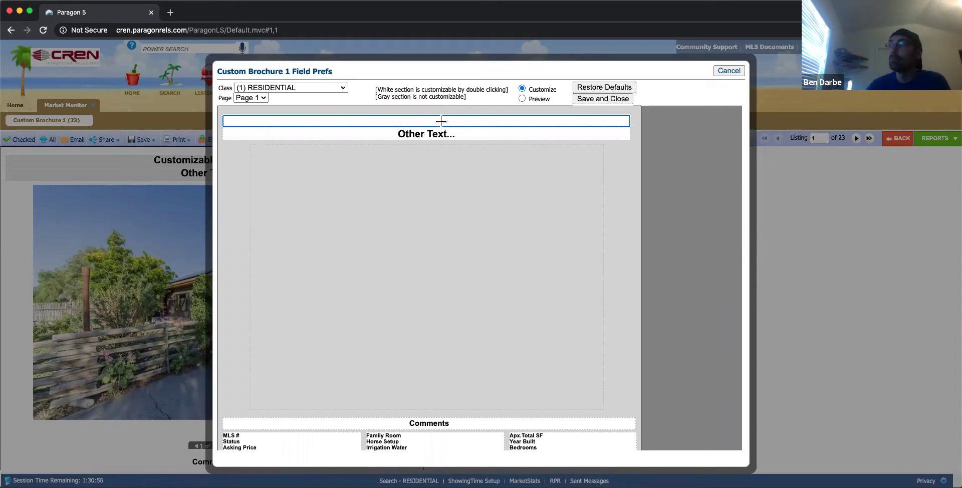
pyautogui.doubleClick(445, 134)
pyautogui.tripleClick(445, 135)
pyautogui.press('BackSpace')
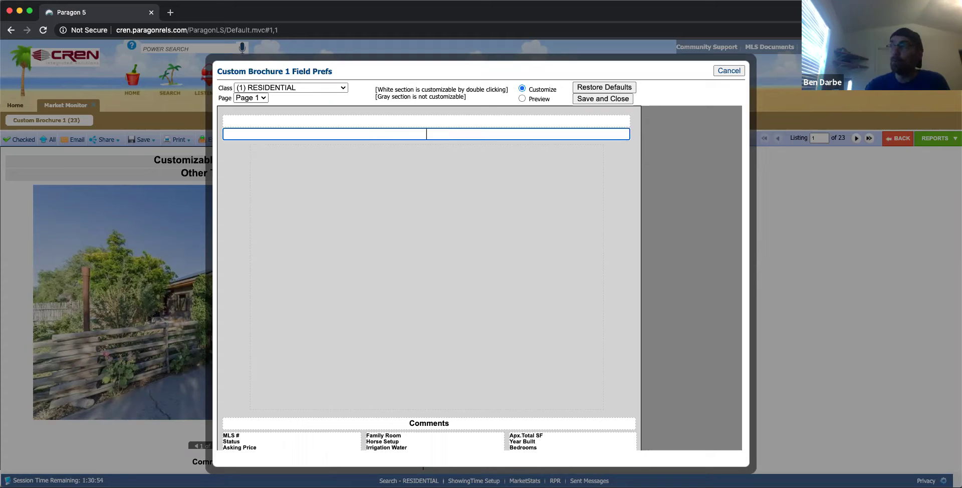
pyautogui.scroll(-5, 448, 241)
pyautogui.scroll(5, 445, 269)
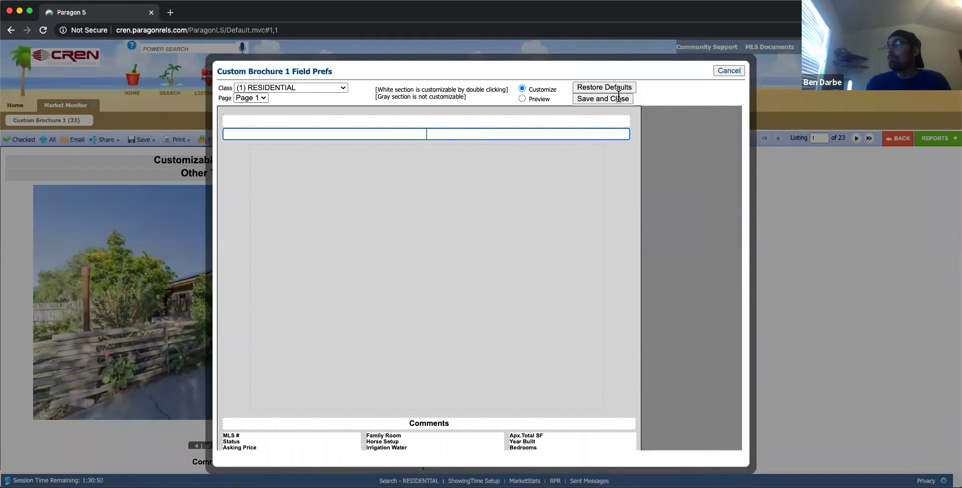
pyautogui.click(523, 99)
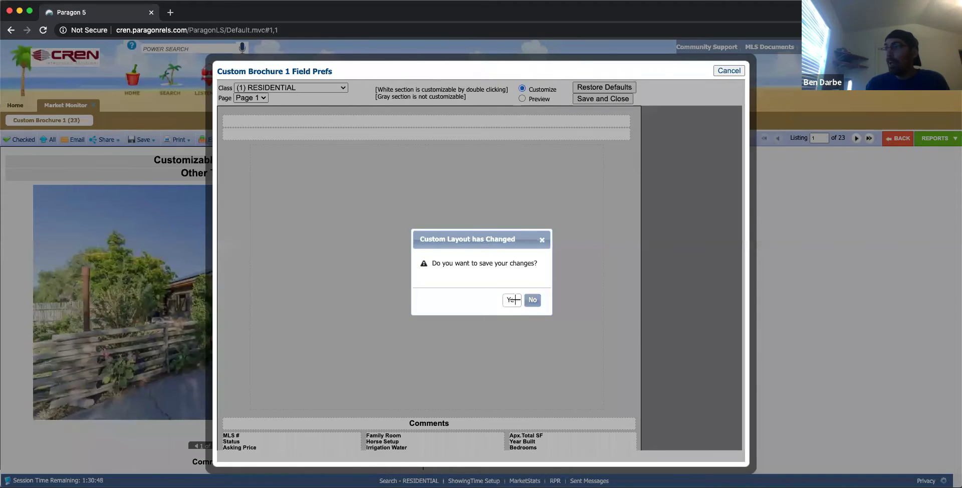
pyautogui.click(512, 300)
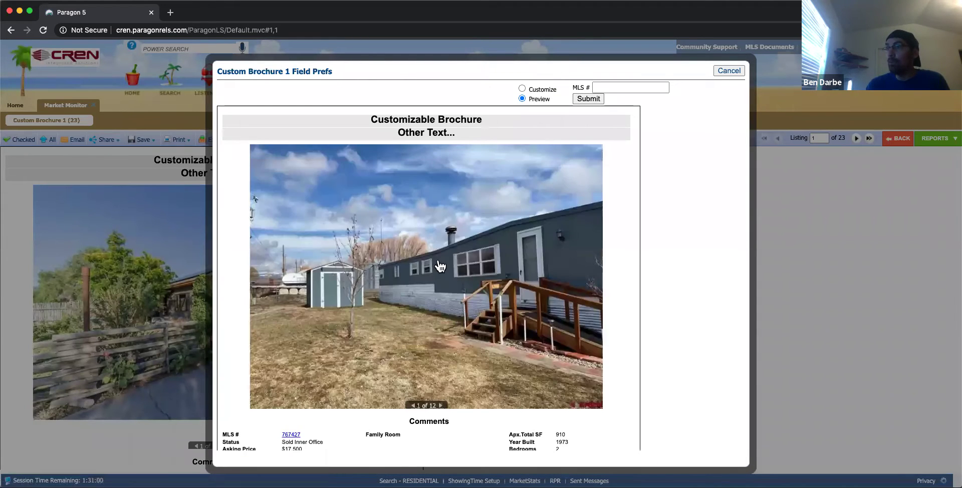
pyautogui.scroll(-3, 440, 266)
pyautogui.scroll(2, 440, 266)
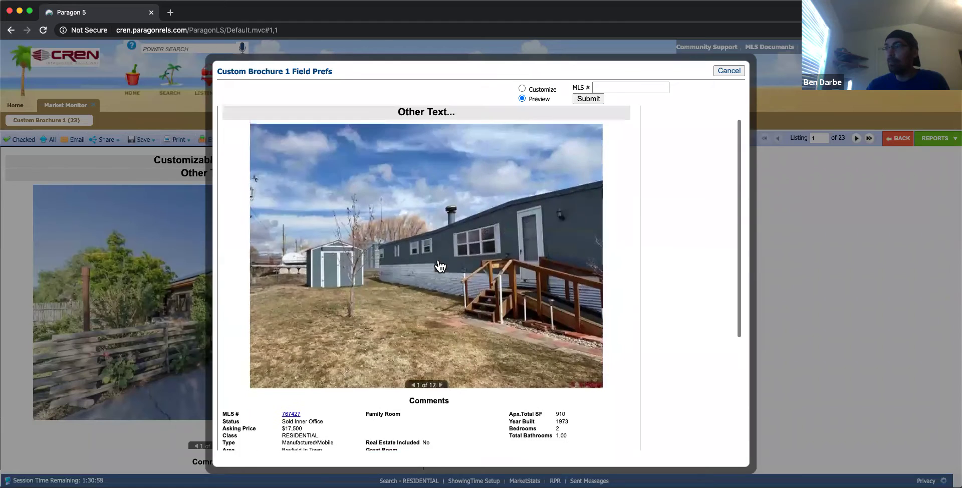
pyautogui.scroll(-5, 439, 263)
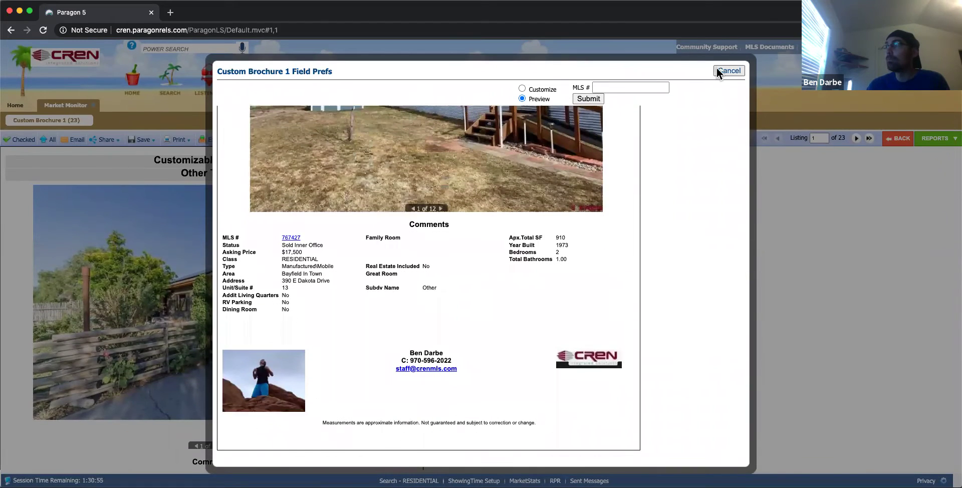
pyautogui.click(724, 70)
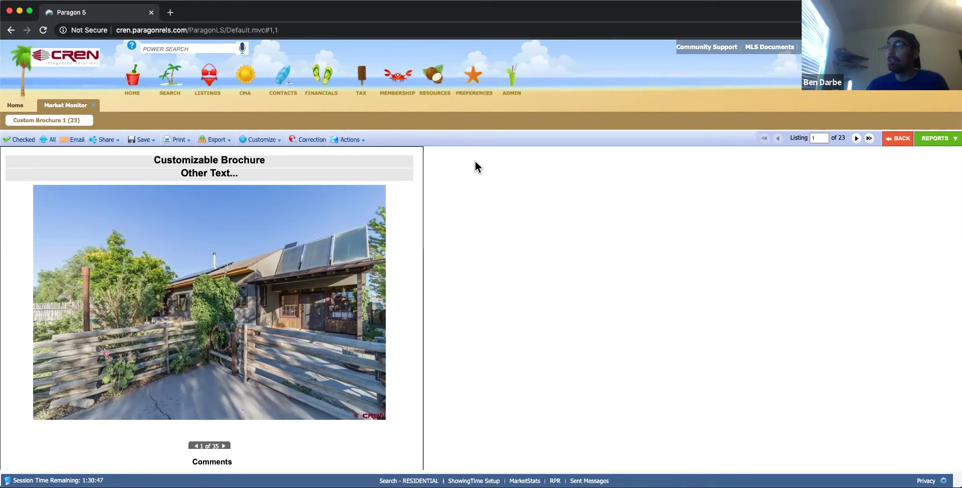
# Open Preferences > Reports and list the 42 Details report views.
pyautogui.click(477, 89)
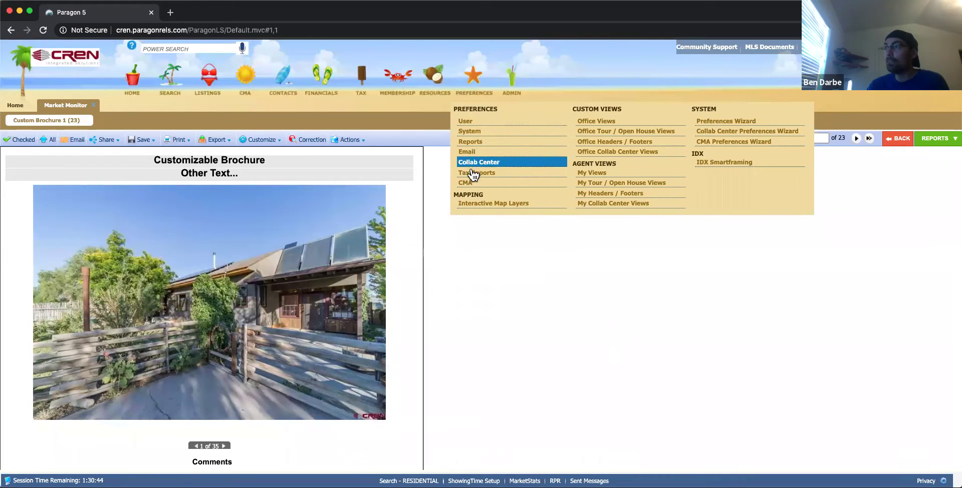
pyautogui.click(472, 144)
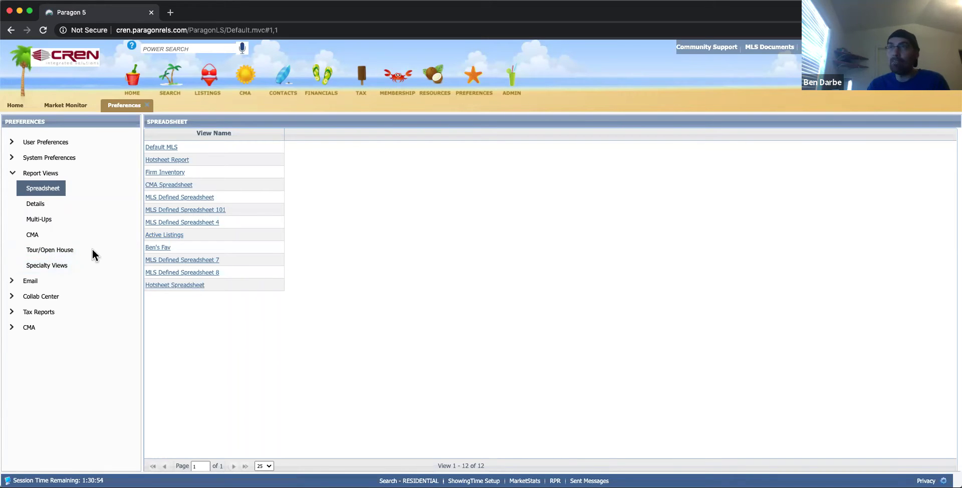
pyautogui.click(40, 206)
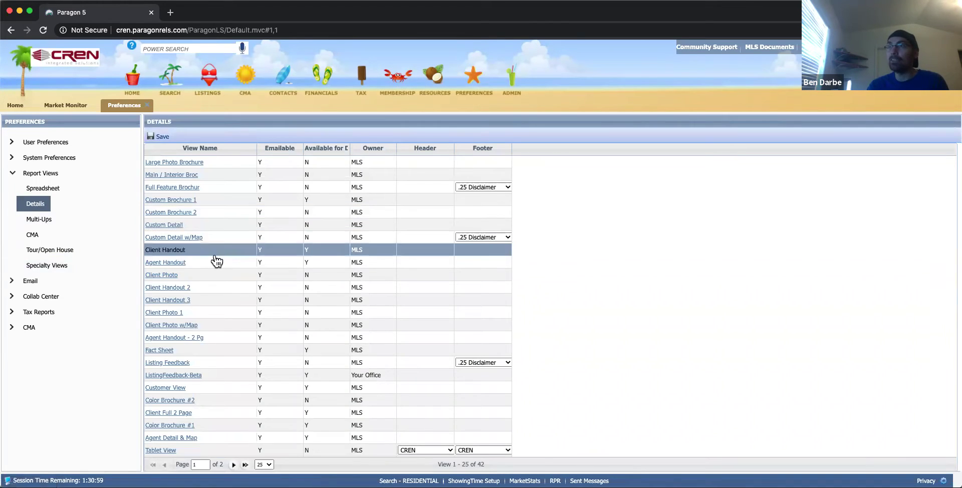
pyautogui.scroll(-1, 215, 259)
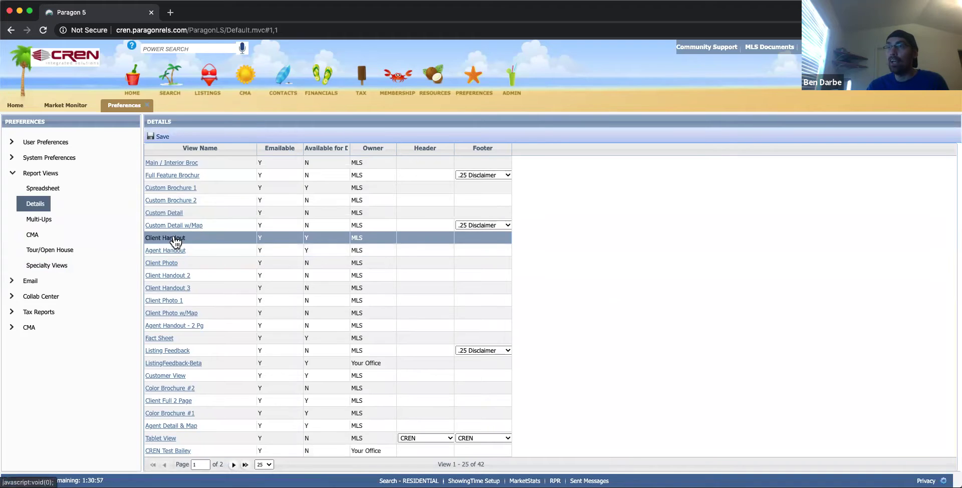
pyautogui.click(175, 240)
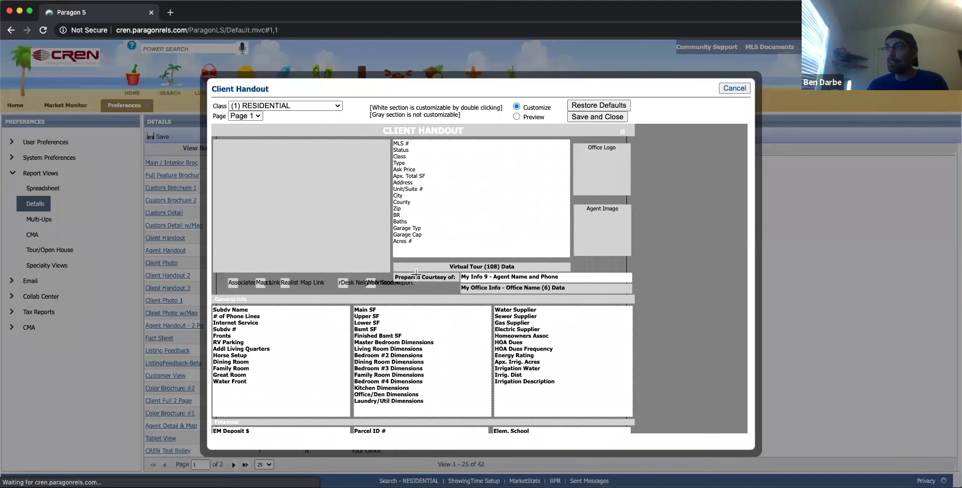
pyautogui.click(339, 107)
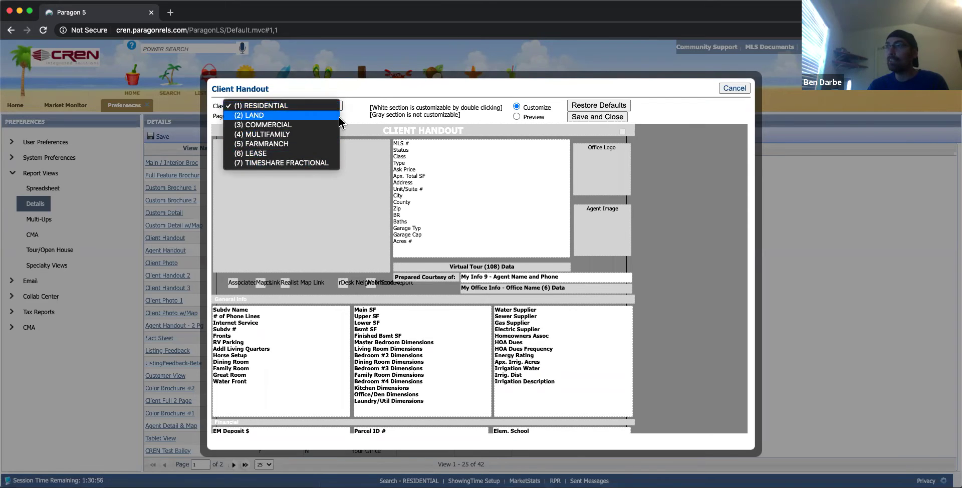
pyautogui.click(265, 105)
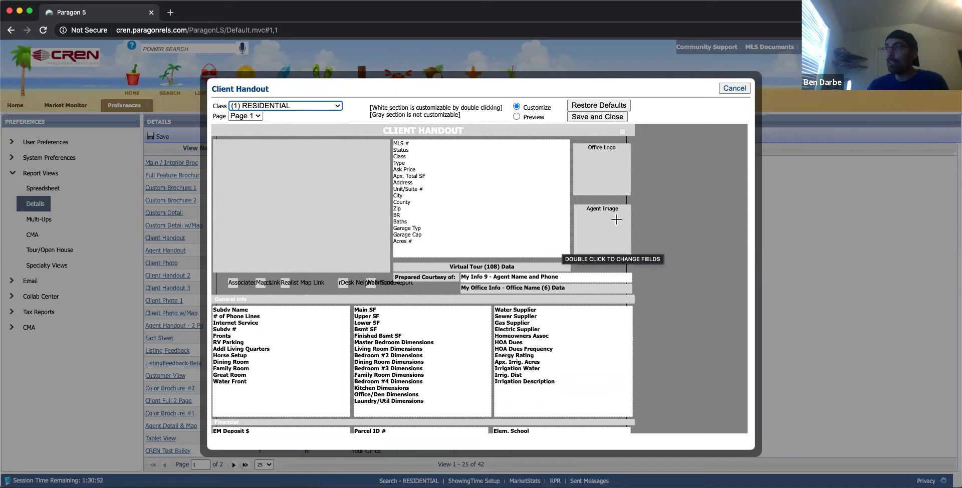
pyautogui.click(736, 88)
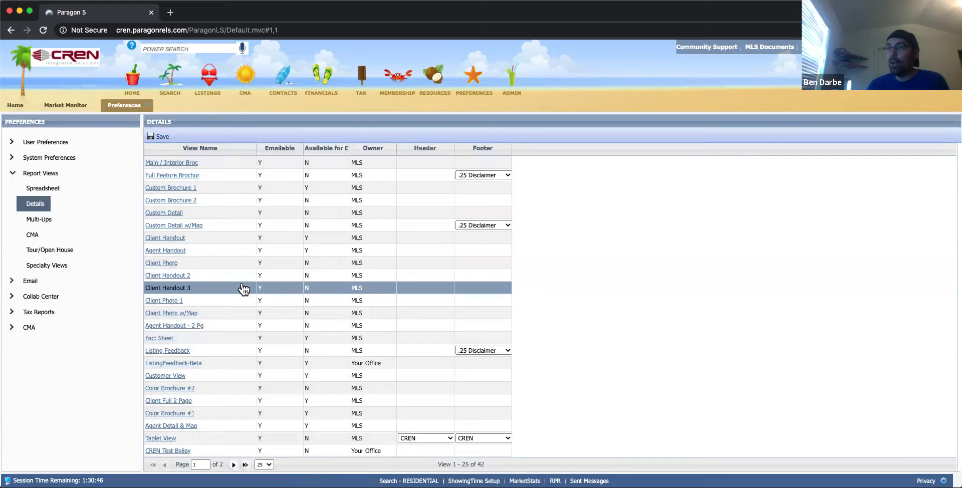
# Inspect the Client Full 2 Page layout, cancel it, and list the 12 Spreadsheet report views.
pyautogui.click(184, 401)
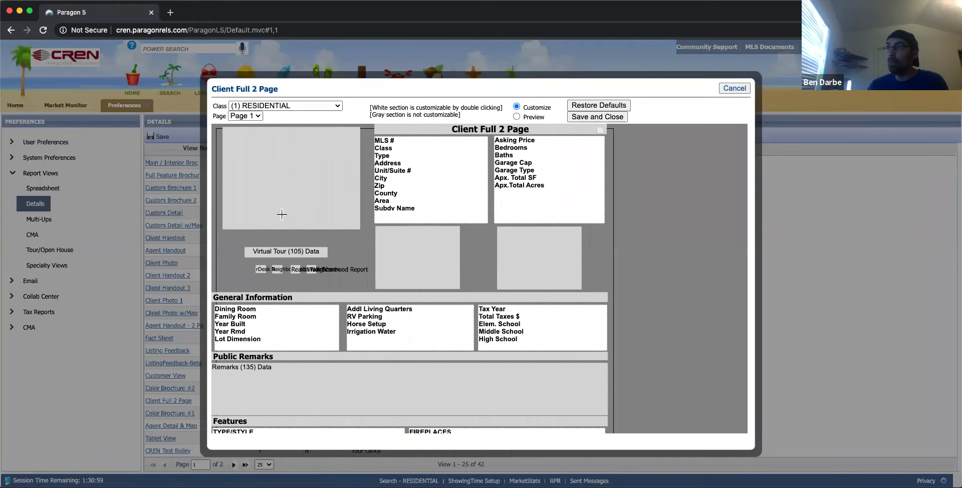
pyautogui.scroll(-5, 321, 248)
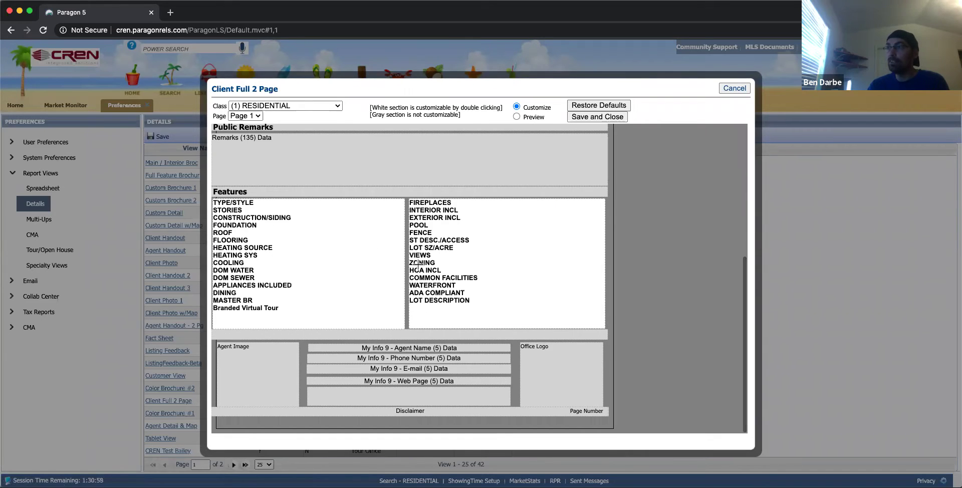
pyautogui.scroll(2, 335, 249)
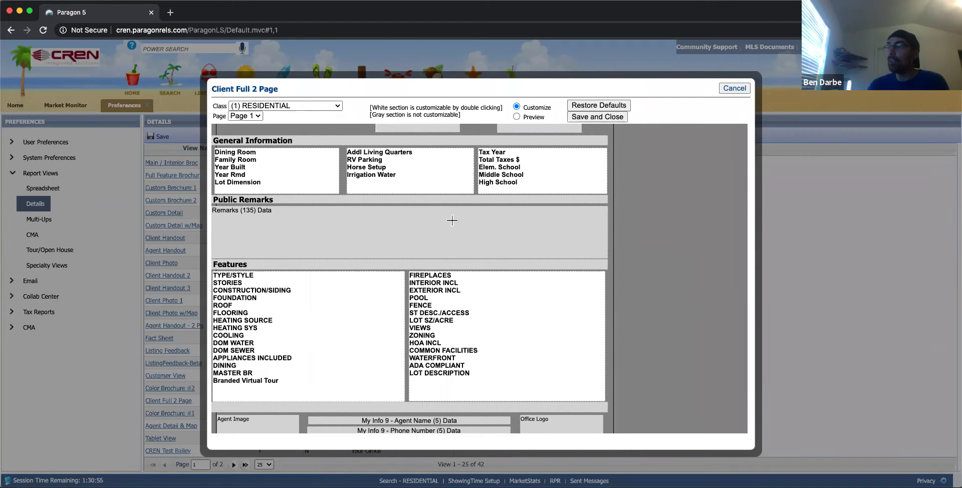
pyautogui.scroll(3, 452, 221)
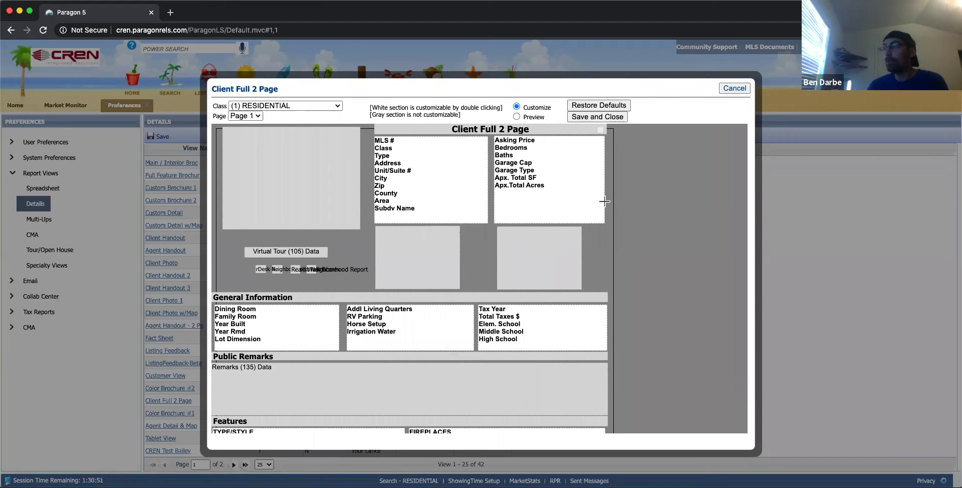
pyautogui.click(733, 88)
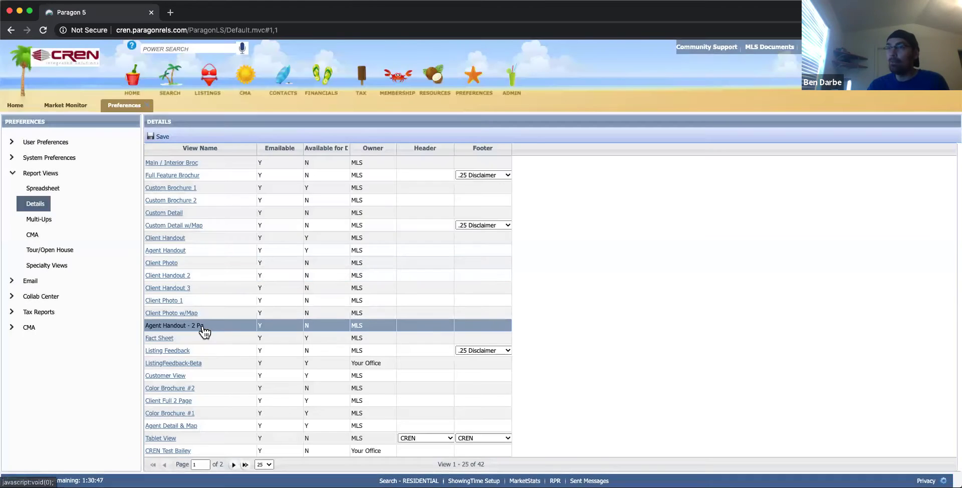
pyautogui.click(43, 190)
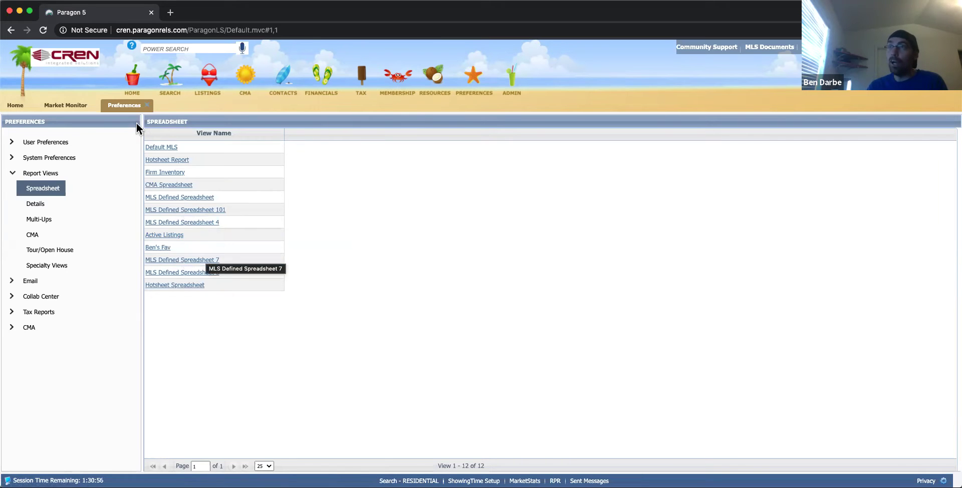
# Close the Custom Brochure results, reopen Market Monitor as a Ben's Fav grid, and return to Preferences.
pyautogui.click(80, 105)
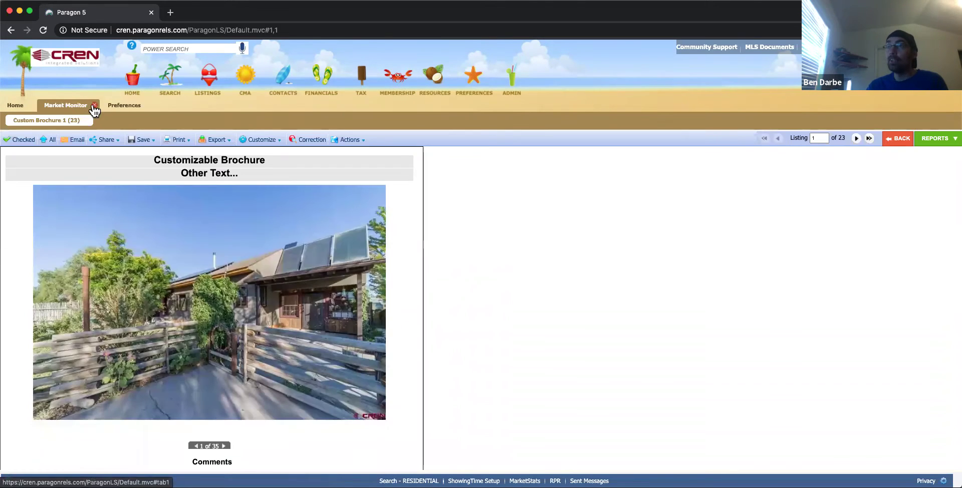
pyautogui.click(94, 105)
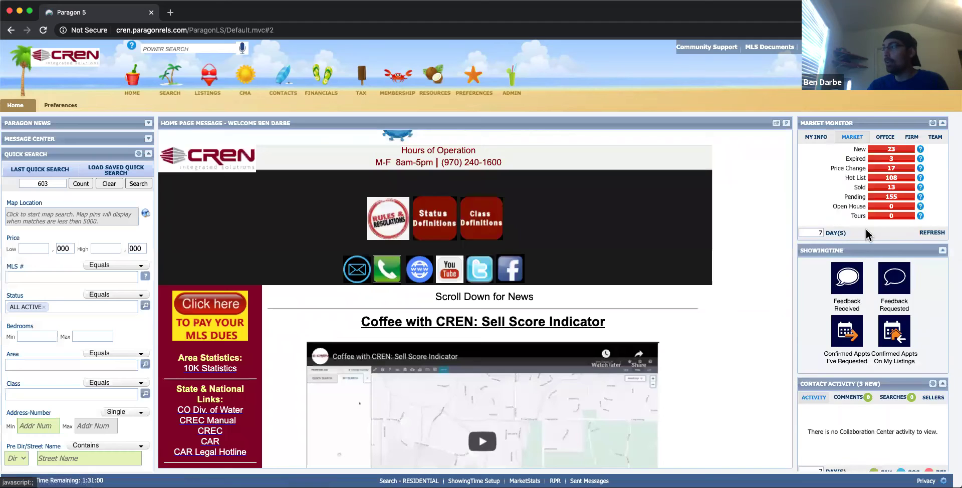
pyautogui.click(893, 151)
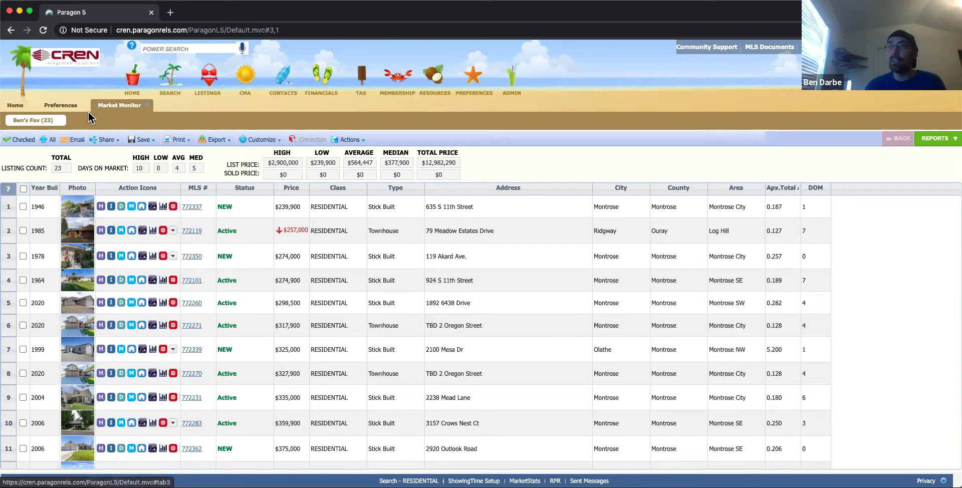
pyautogui.click(68, 105)
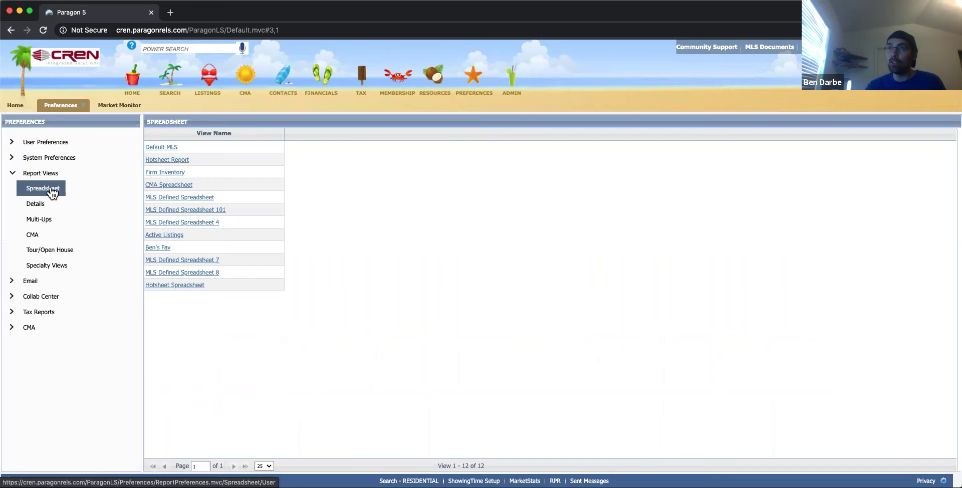
pyautogui.click(179, 185)
pyautogui.doubleClick(161, 249)
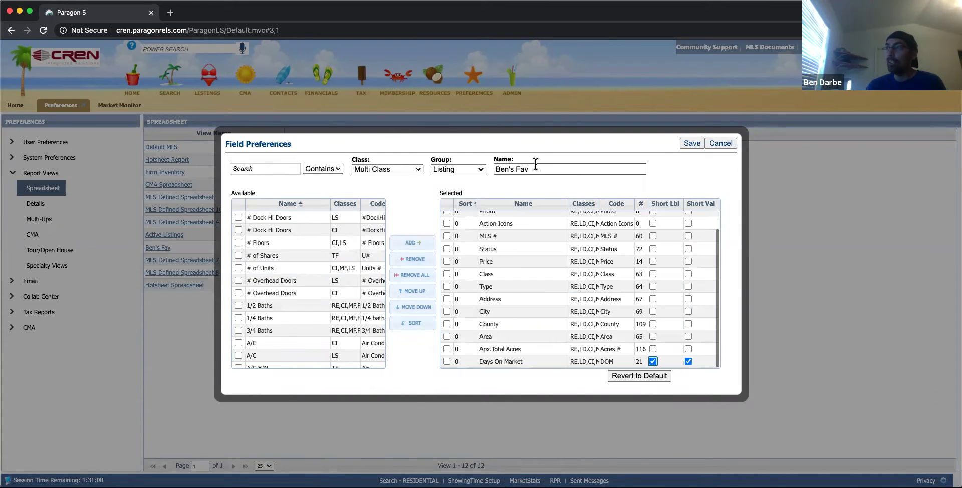
pyautogui.click(355, 170)
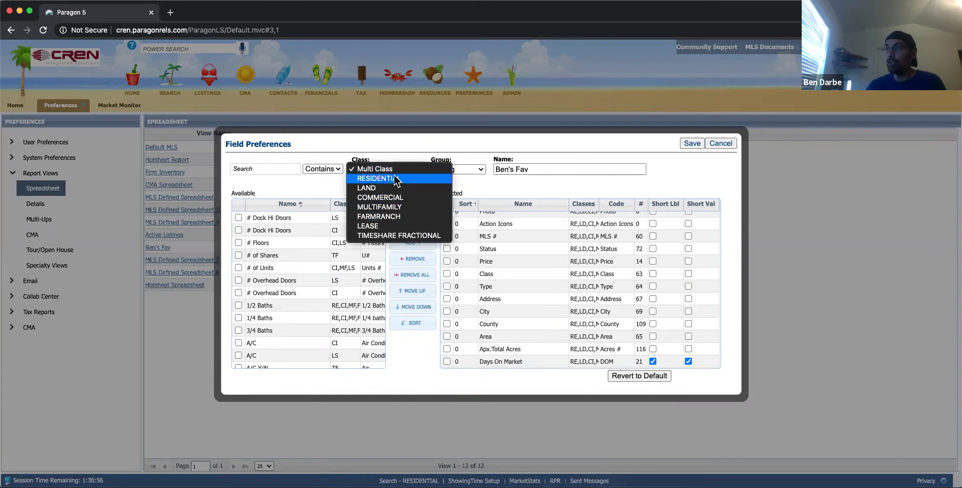
pyautogui.click(396, 180)
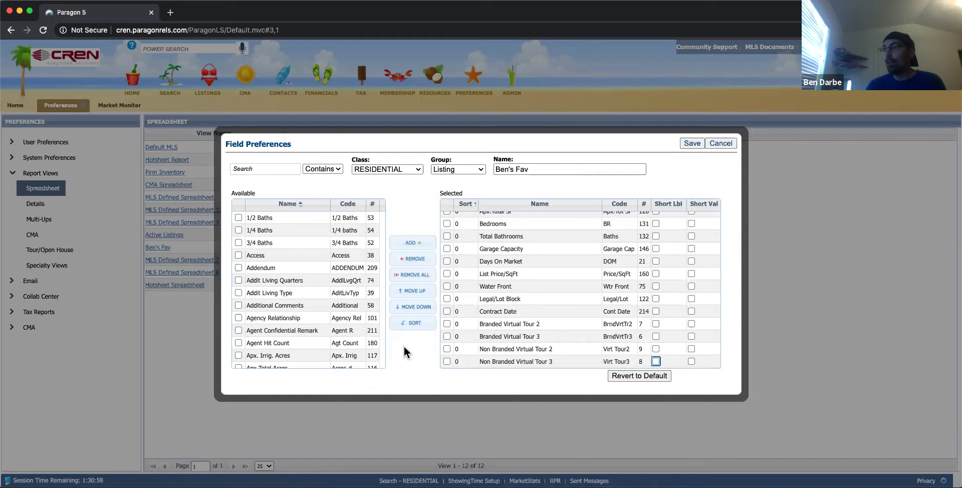
pyautogui.click(726, 146)
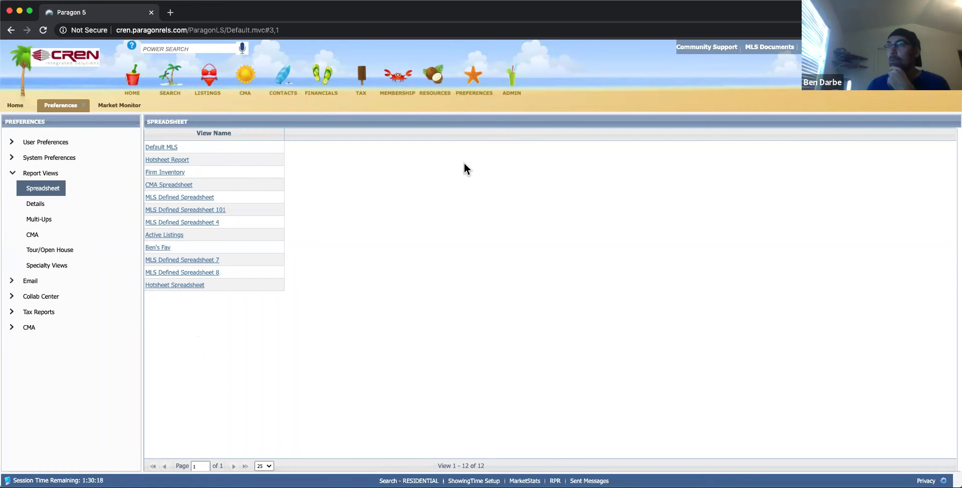
# Close Preferences and open Agent Views > My Views, showing 16 custom report views.
pyautogui.click(84, 104)
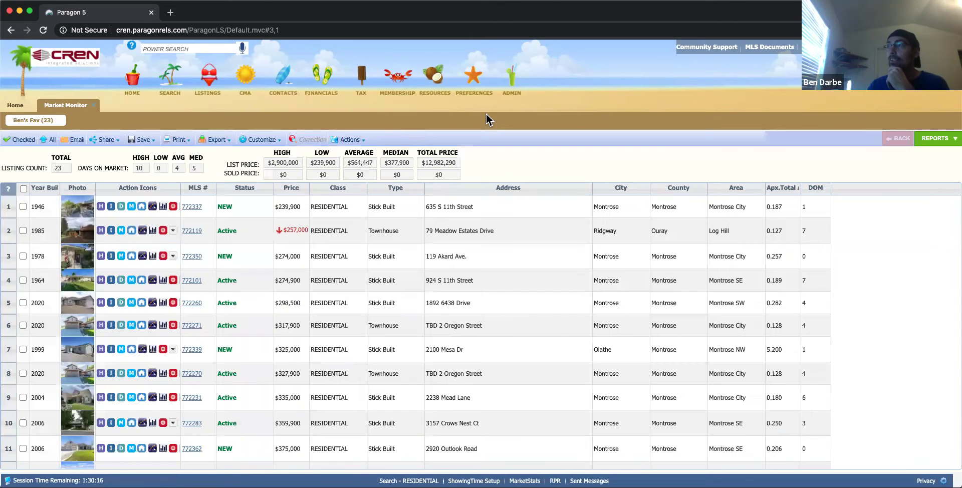
pyautogui.click(475, 82)
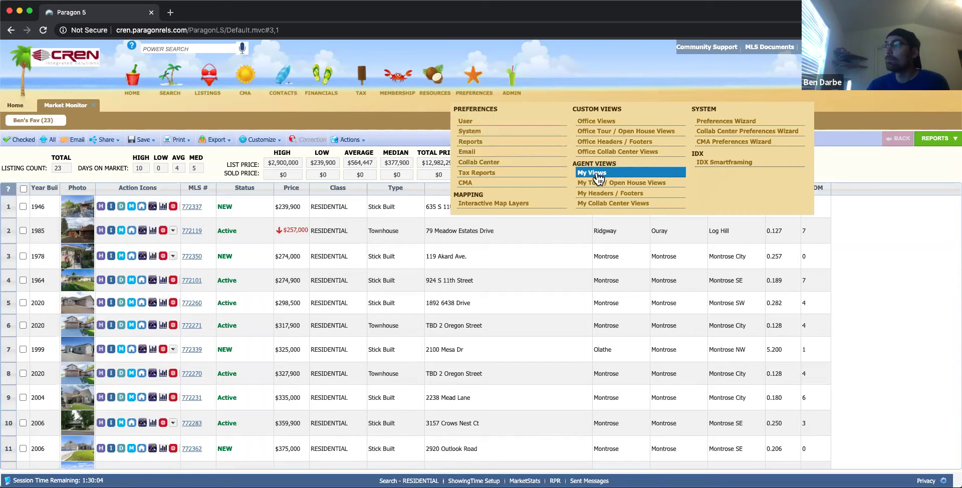
pyautogui.click(596, 173)
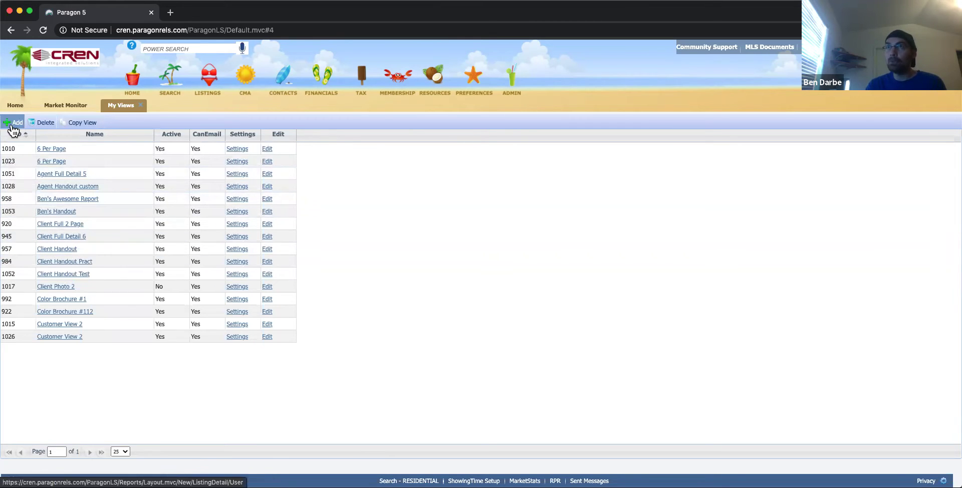
# Browse the MLS-provided Listing Detail views and copy Client Handout 2 (ID 139) as a starting point.
pyautogui.click(80, 123)
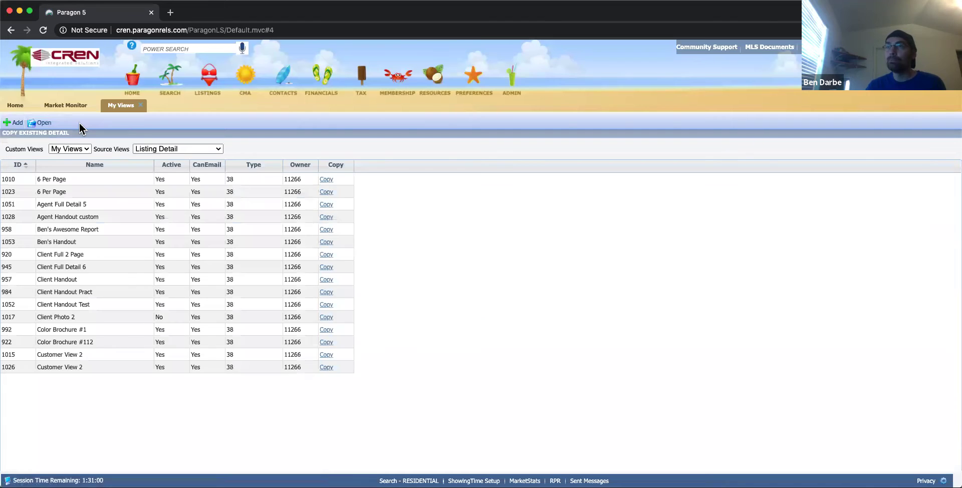
pyautogui.click(78, 149)
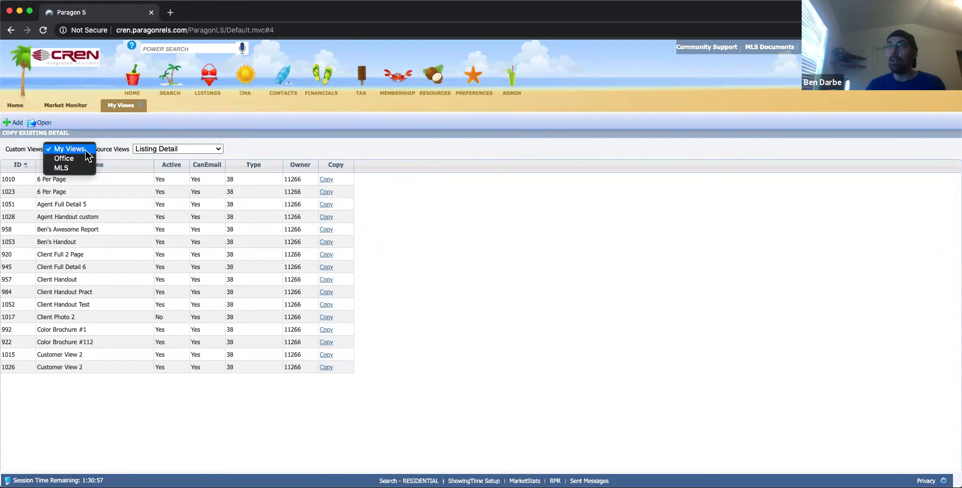
pyautogui.click(68, 170)
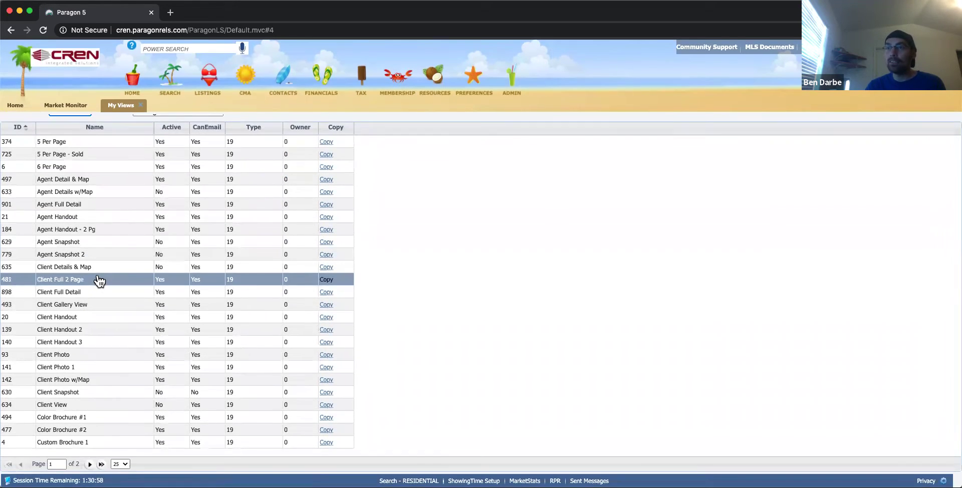
pyautogui.scroll(-2, 98, 279)
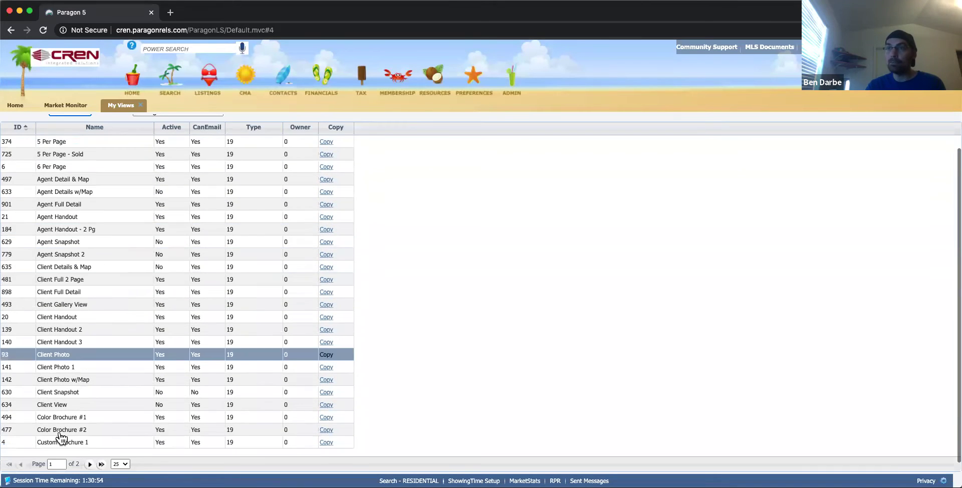
pyautogui.click(90, 465)
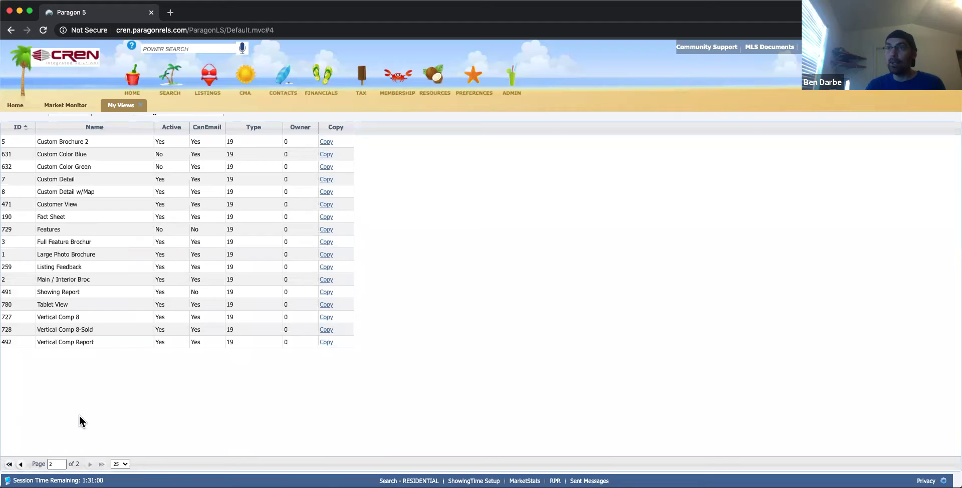
pyautogui.scroll(2, 64, 318)
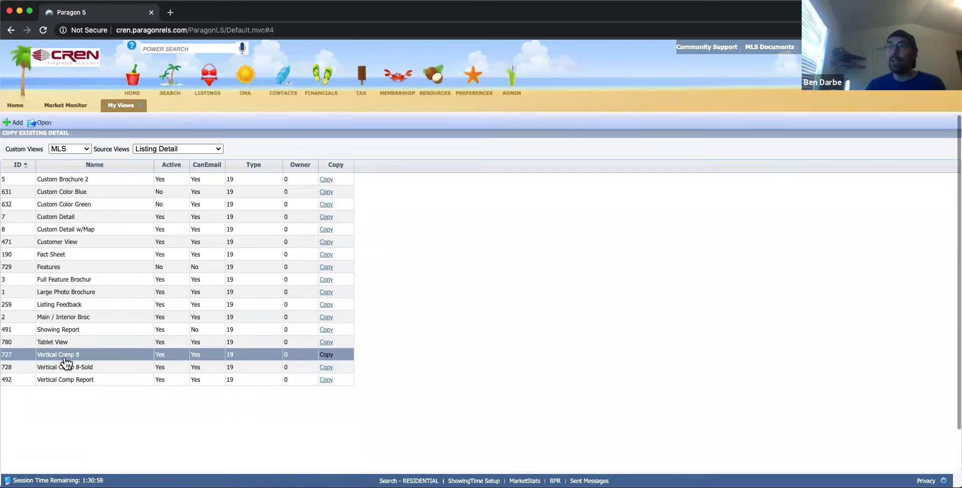
pyautogui.scroll(-2, 70, 374)
pyautogui.click(22, 465)
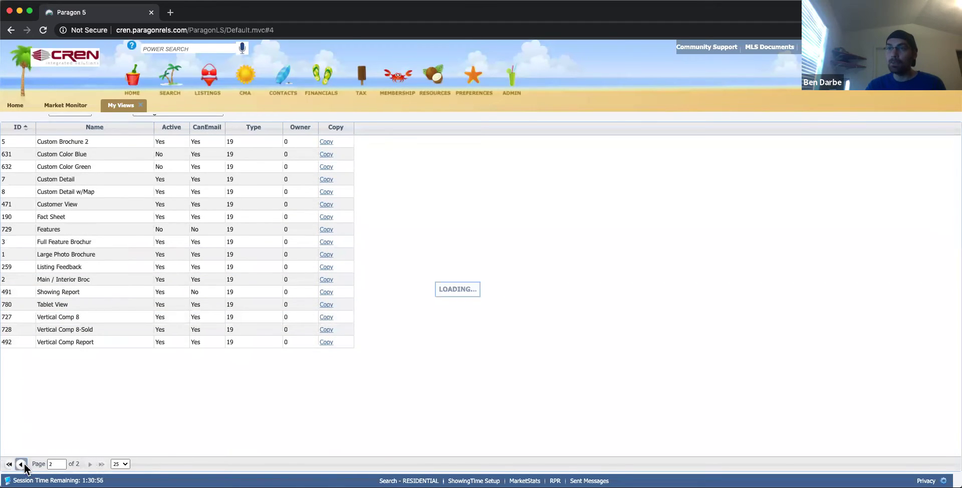
pyautogui.scroll(1, 98, 286)
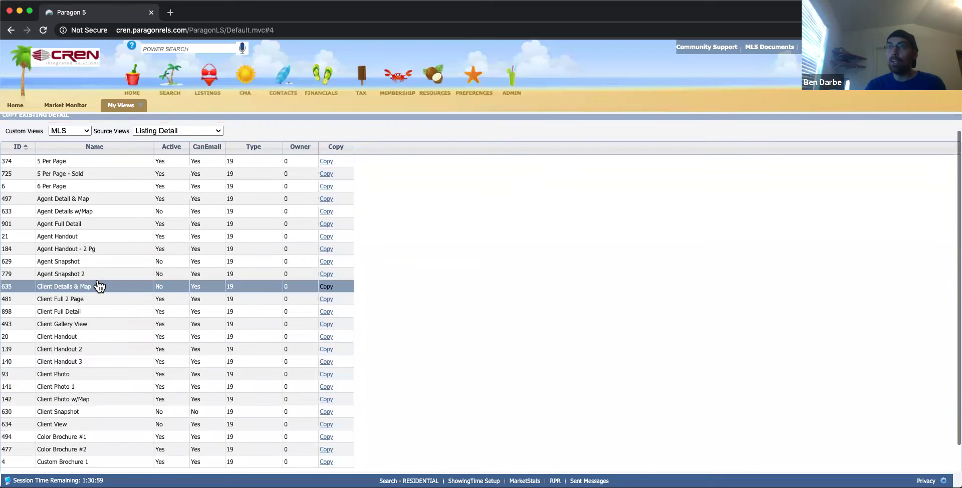
pyautogui.click(74, 338)
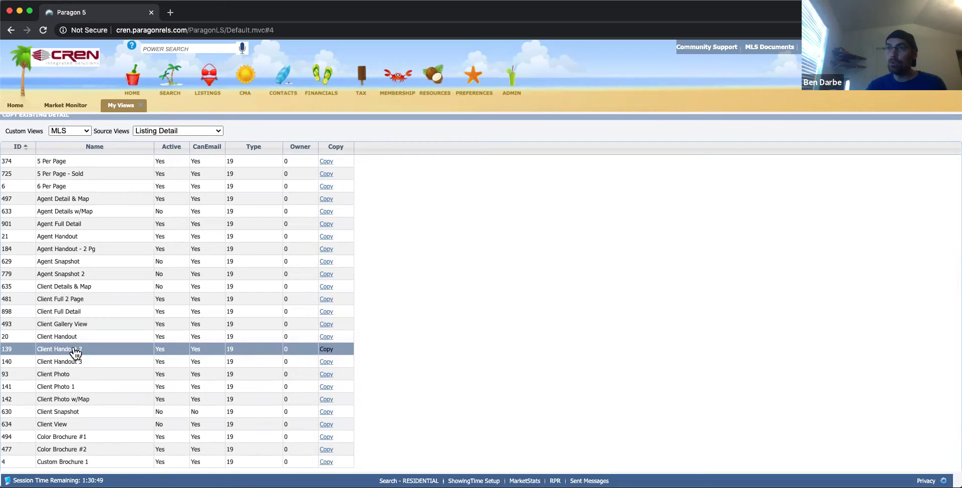
pyautogui.click(326, 350)
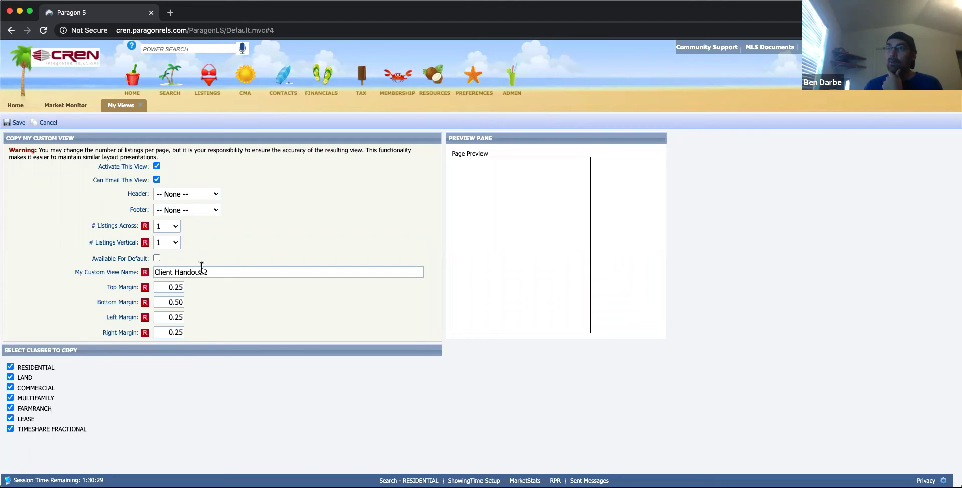
# Rename the copied view to 'Bens Client Handout' and save it.
pyautogui.moveTo(208, 271); pyautogui.dragTo(138, 280)
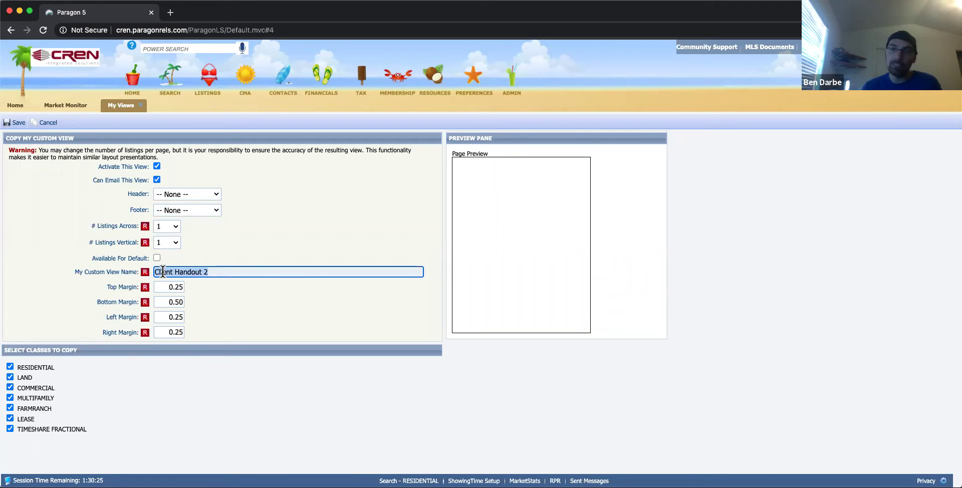
pyautogui.write('Ben')
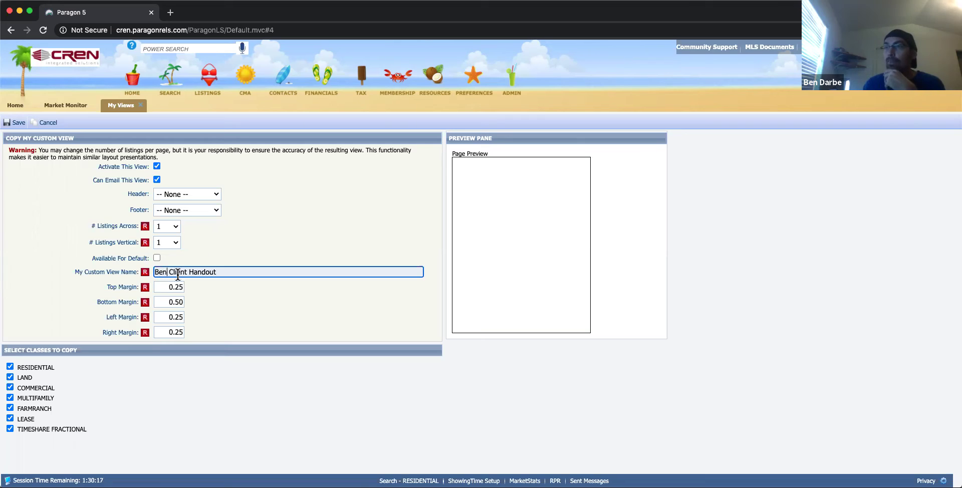
pyautogui.write('s')
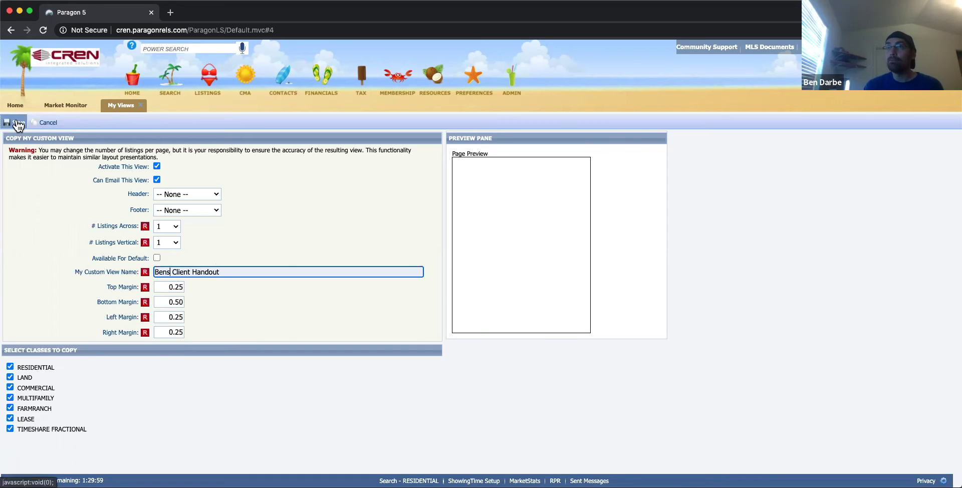
pyautogui.click(18, 124)
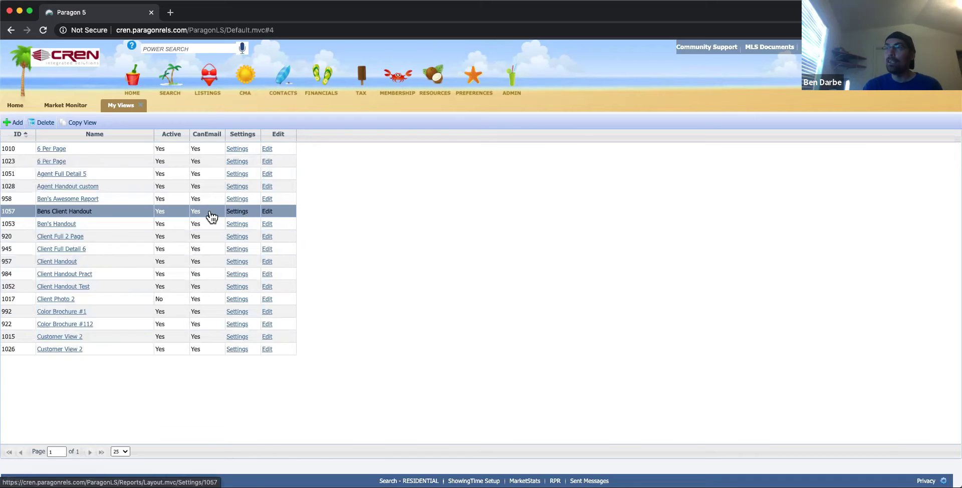
# Open the Bens Client Handout (ID 1057) layout for editing on page 1.
pyautogui.click(267, 212)
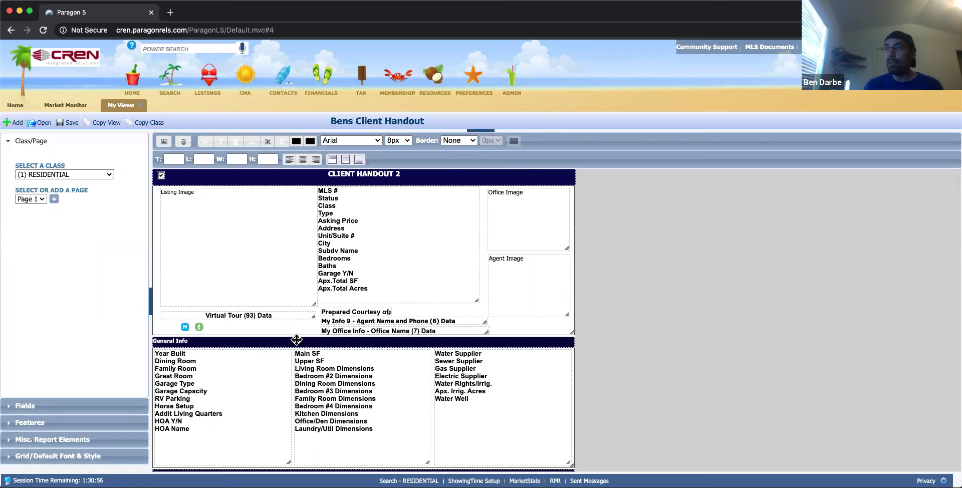
pyautogui.scroll(-5, 333, 365)
pyautogui.scroll(-2, 334, 365)
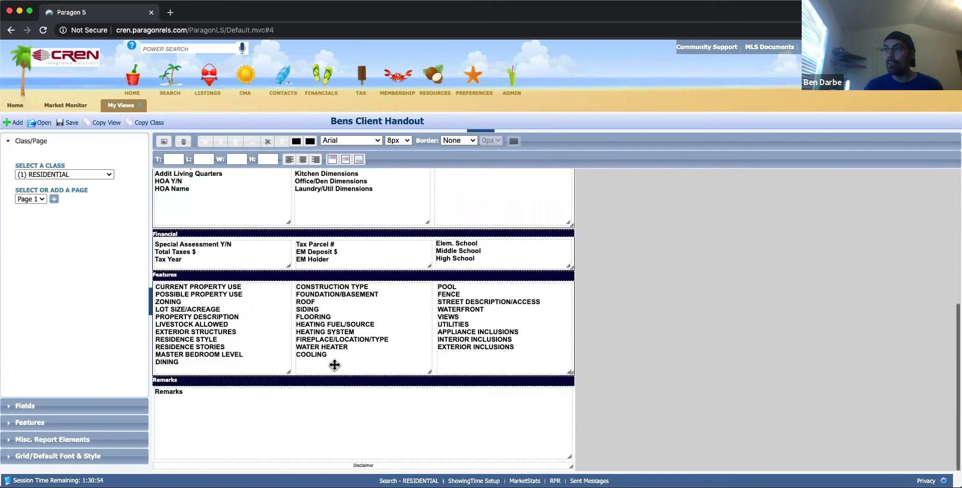
pyautogui.scroll(8, 330, 316)
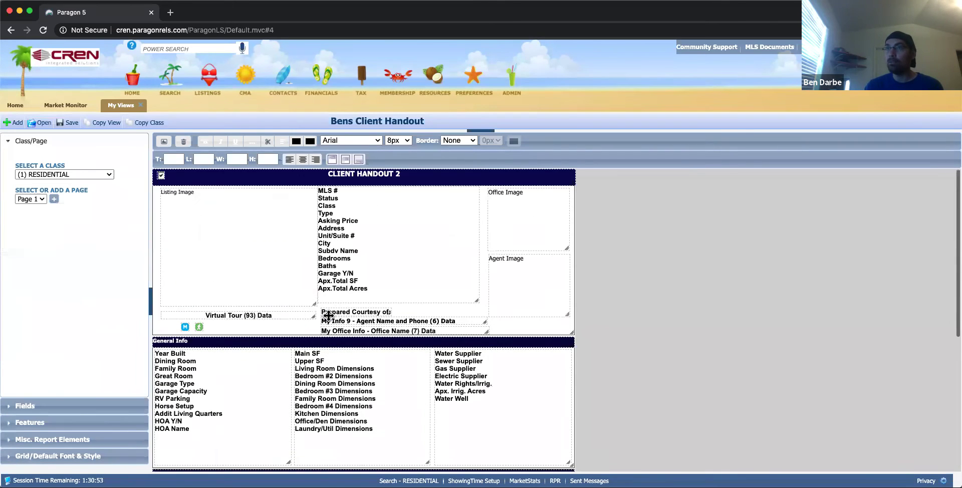
pyautogui.click(41, 199)
pyautogui.click(48, 202)
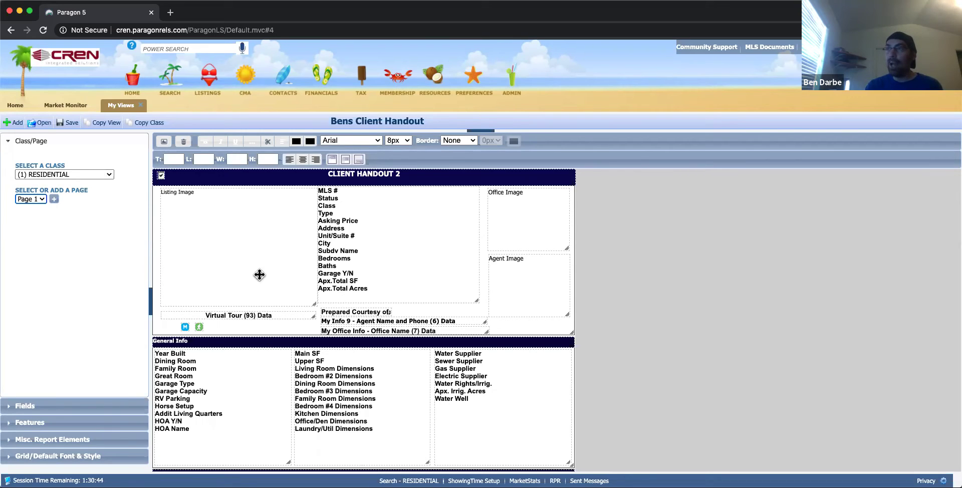
# Check the FARMRANCH class layout, then return to the RESIDENTIAL class.
pyautogui.click(106, 176)
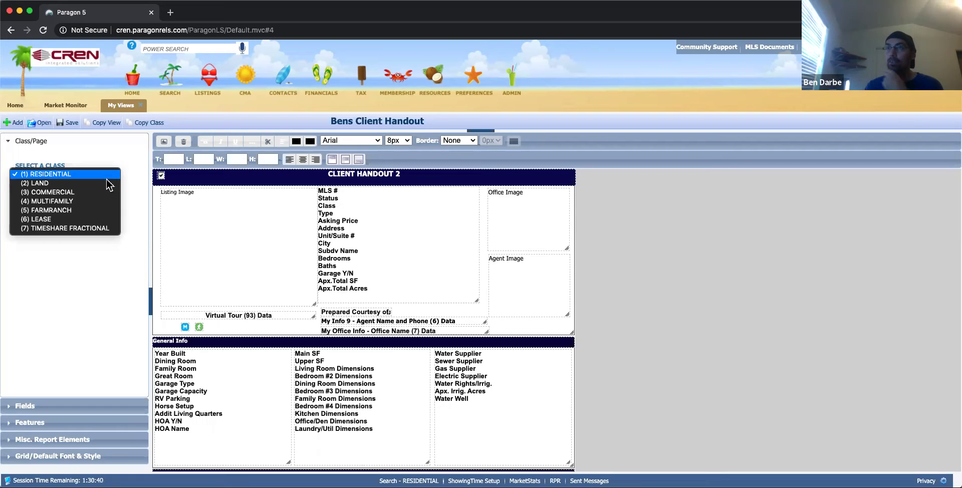
pyautogui.click(99, 215)
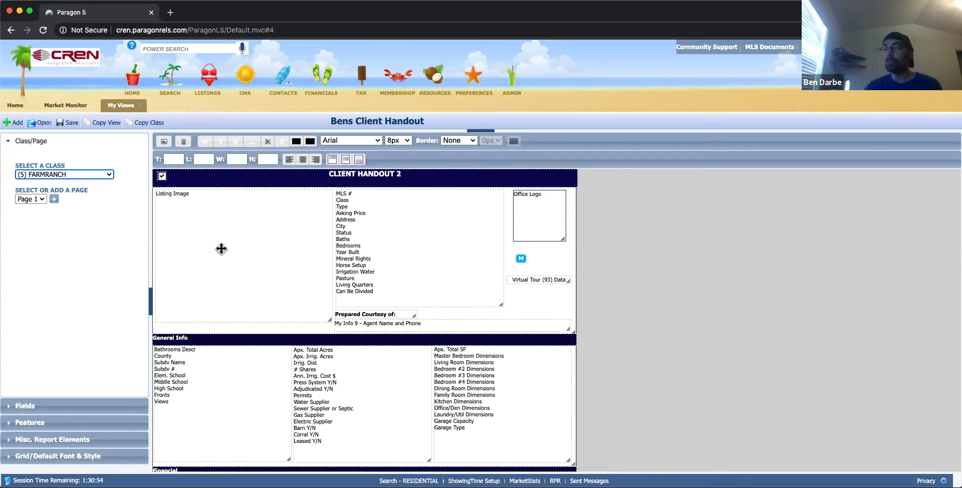
pyautogui.click(109, 175)
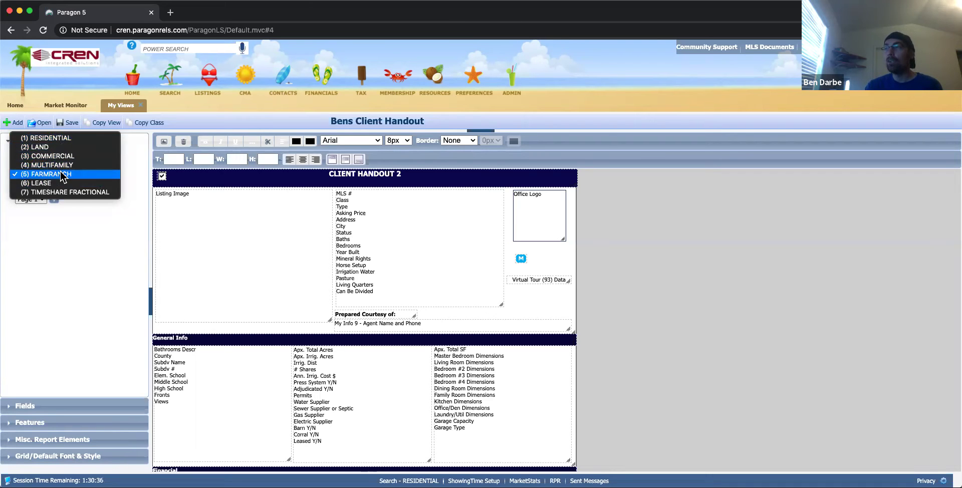
pyautogui.click(61, 138)
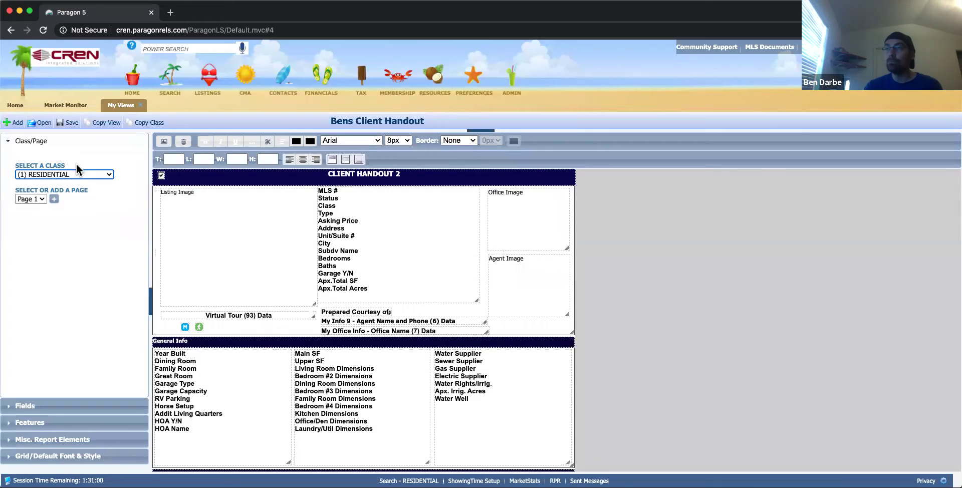
# Shrink the Listing Image box and remove Garage Y/N, Apx.Total SF, Apx.Total Acres, Asking Price, Class, Type, Subdv Name.
pyautogui.click(248, 256)
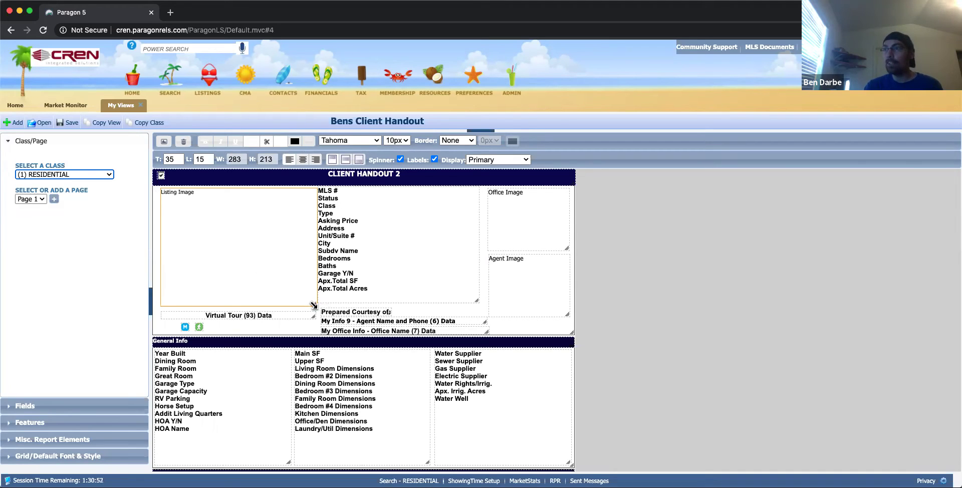
pyautogui.moveTo(314, 305); pyautogui.dragTo(221, 263)
pyautogui.click(385, 284)
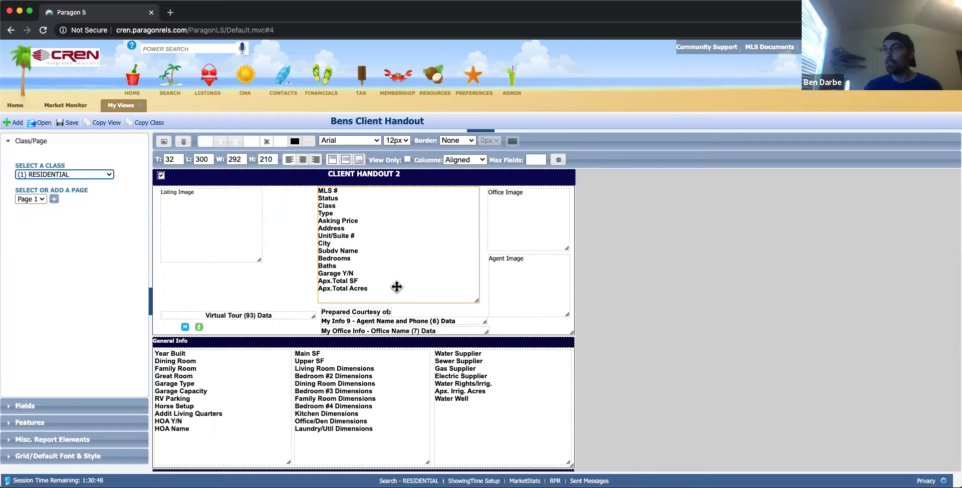
pyautogui.doubleClick(382, 284)
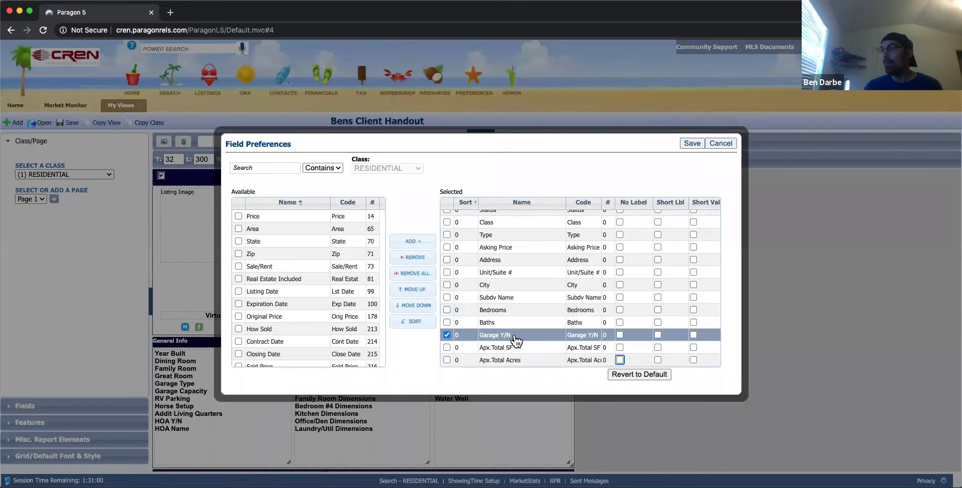
pyautogui.doubleClick(511, 337)
pyautogui.doubleClick(512, 349)
pyautogui.doubleClick(511, 356)
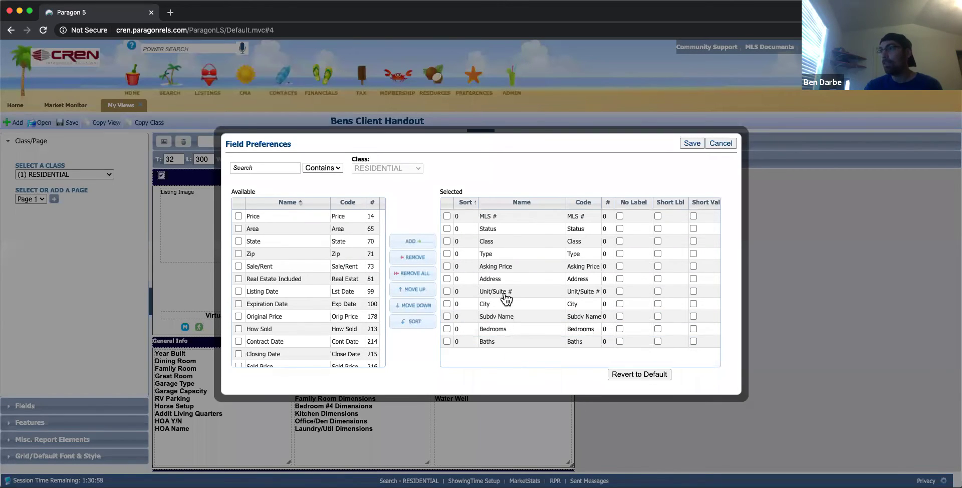
pyautogui.doubleClick(505, 268)
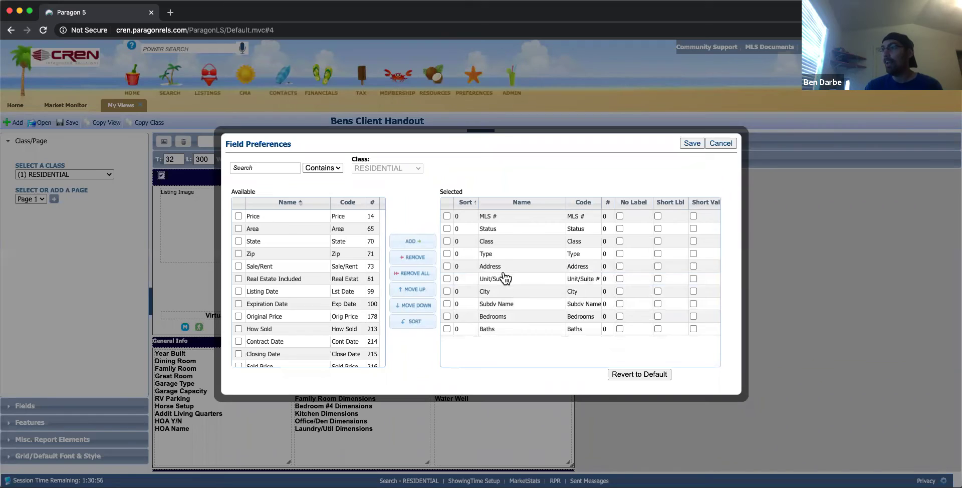
pyautogui.doubleClick(506, 241)
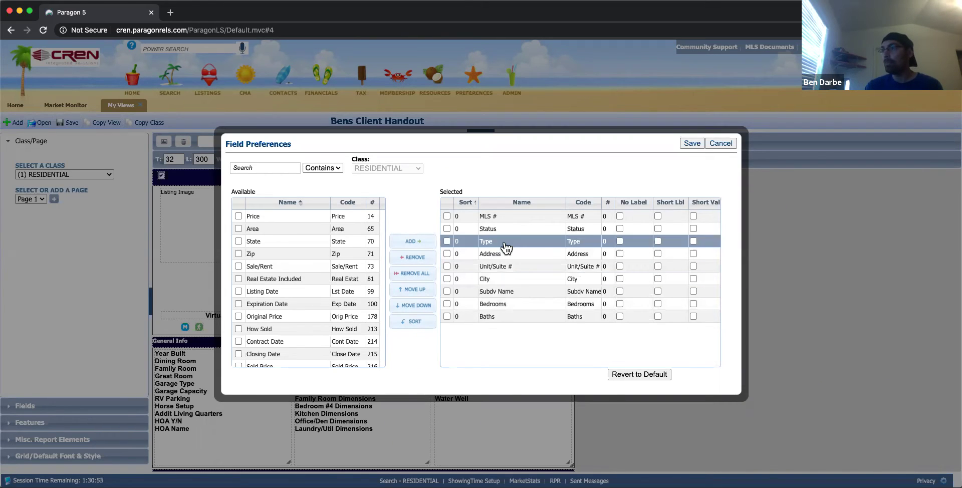
pyautogui.doubleClick(505, 245)
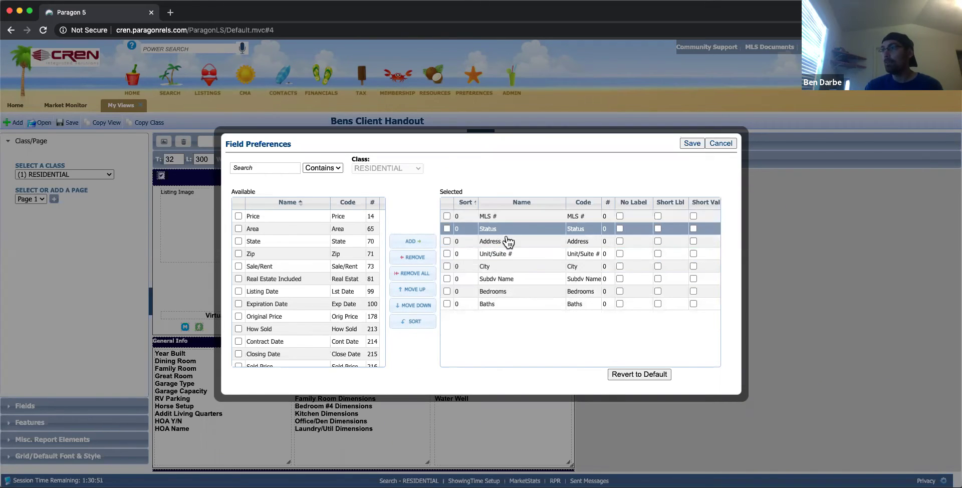
pyautogui.doubleClick(504, 284)
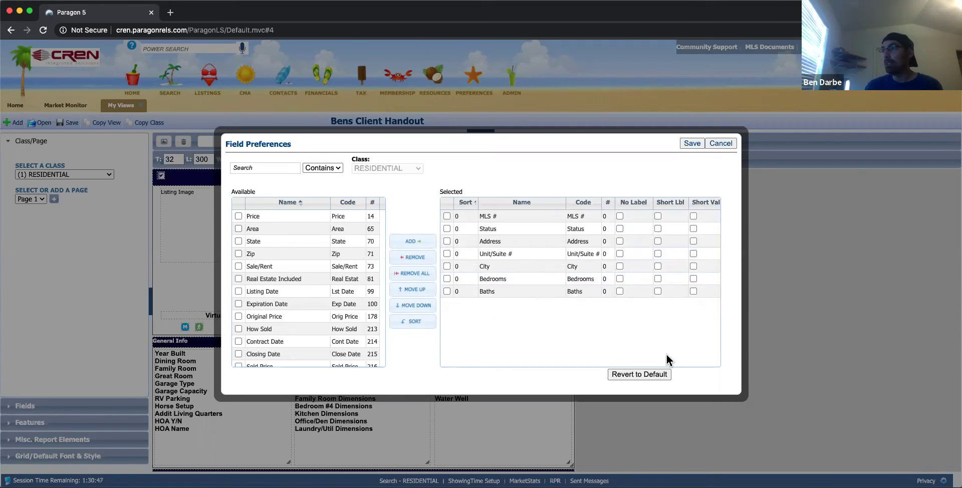
# Save the trimmed field list and fit the field box beside the listing image.
pyautogui.click(691, 144)
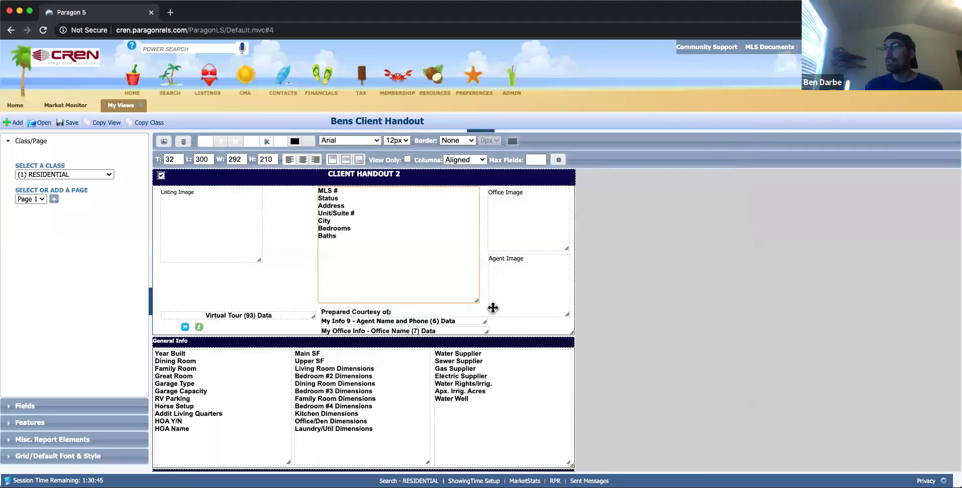
pyautogui.moveTo(476, 291); pyautogui.dragTo(351, 239)
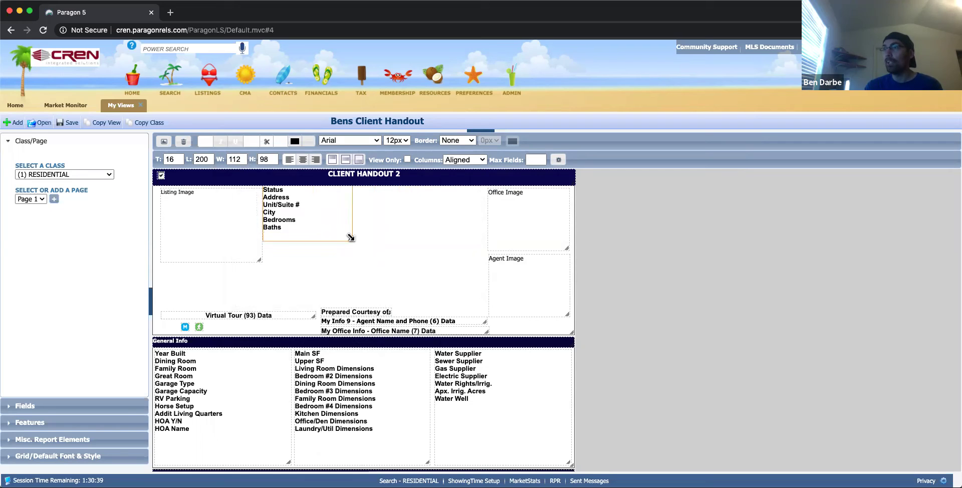
pyautogui.click(550, 229)
pyautogui.moveTo(549, 229); pyautogui.dragTo(436, 232)
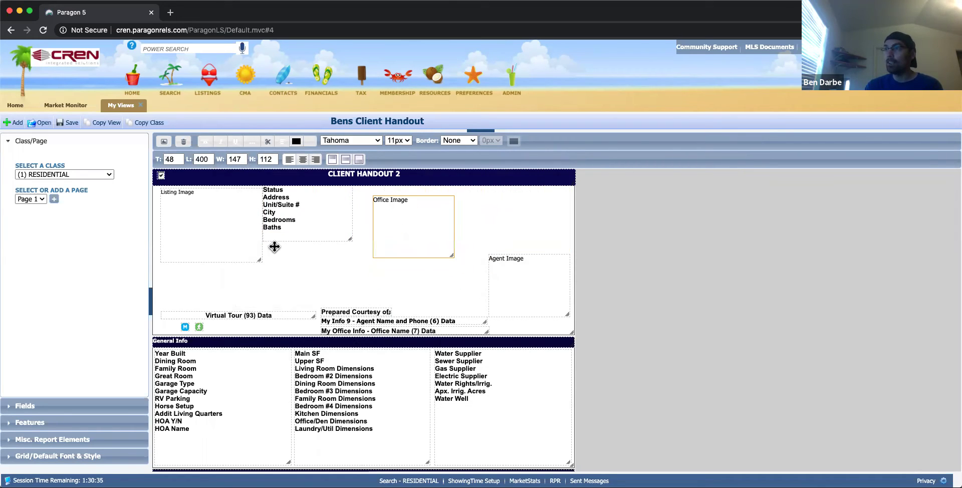
pyautogui.click(238, 245)
pyautogui.click(324, 234)
pyautogui.moveTo(324, 234)
pyautogui.mouseDown()
pyautogui.moveTo(432, 241)
pyautogui.moveTo(346, 260)
pyautogui.moveTo(326, 236)
pyautogui.mouseUp()
pyautogui.click(253, 257)
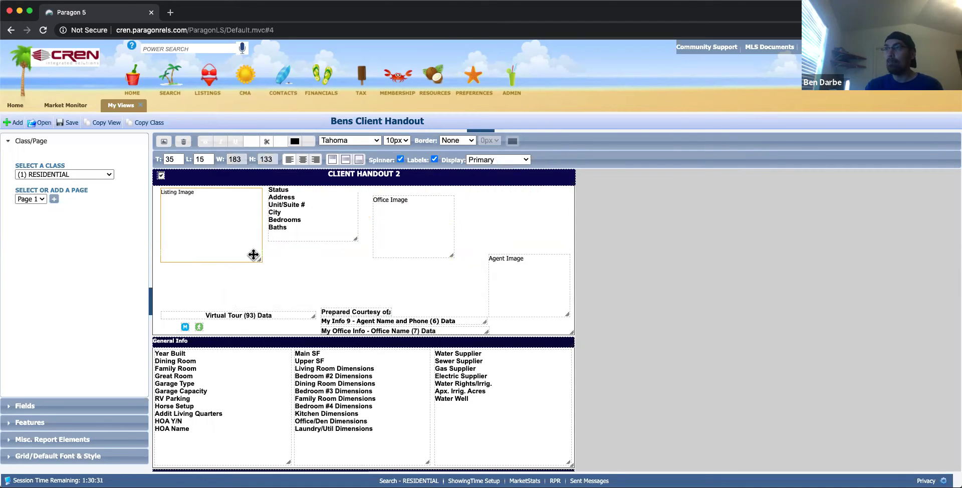
# Resize the Office Image box to 97×80 and move it and the Agent Image box into the top row.
pyautogui.click(312, 227)
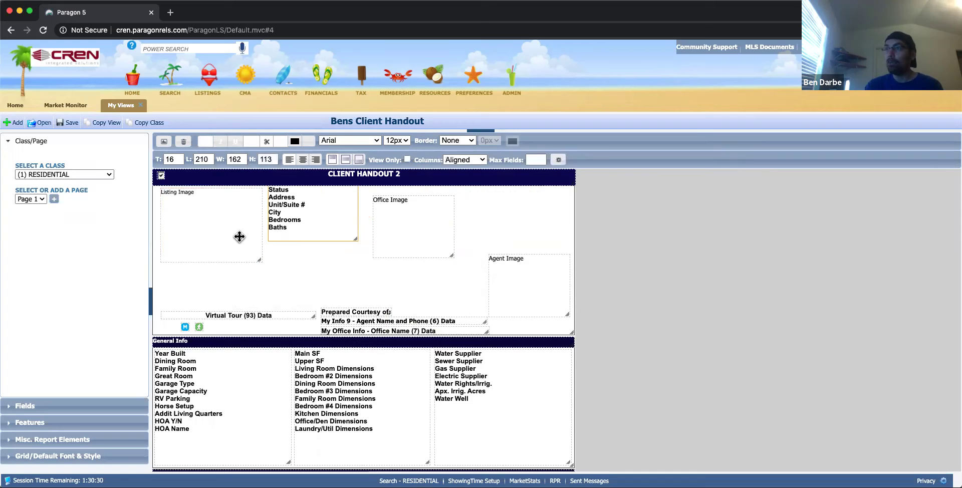
pyautogui.click(408, 232)
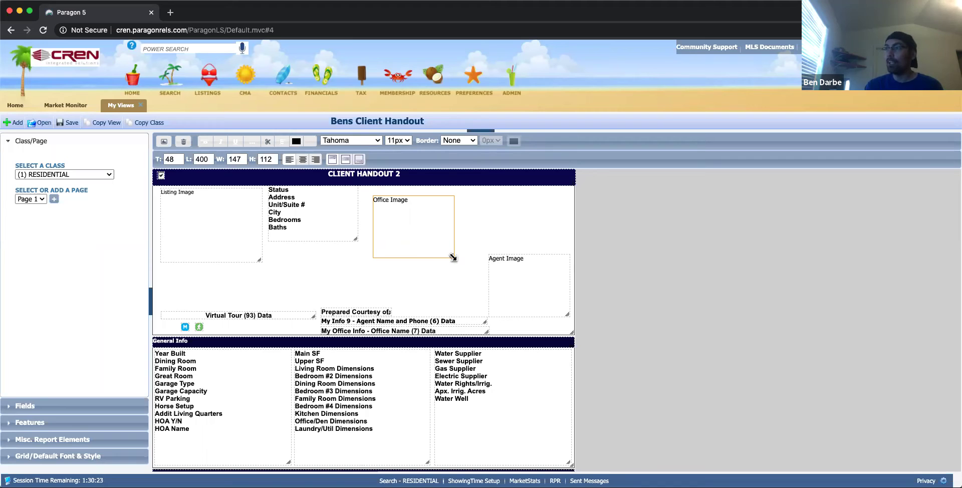
pyautogui.moveTo(509, 289); pyautogui.dragTo(564, 318)
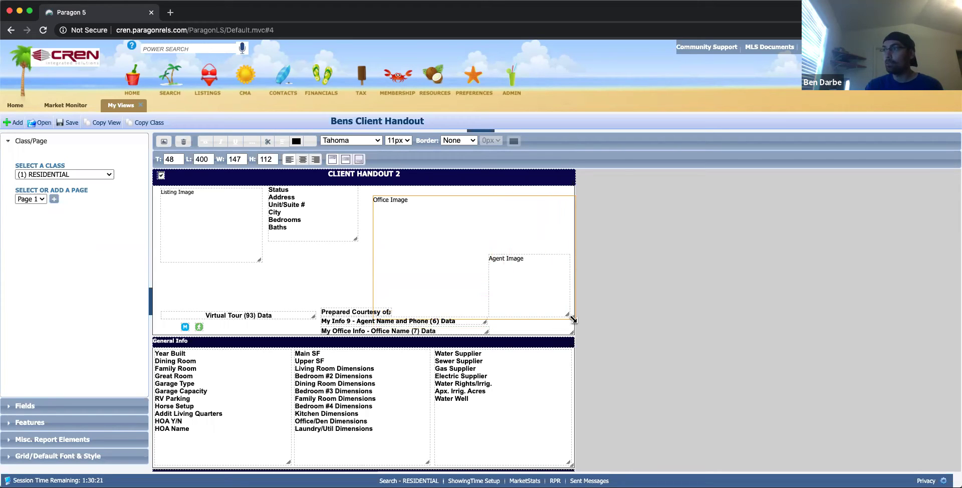
pyautogui.moveTo(458, 260); pyautogui.dragTo(391, 204)
pyautogui.moveTo(499, 270); pyautogui.dragTo(469, 209)
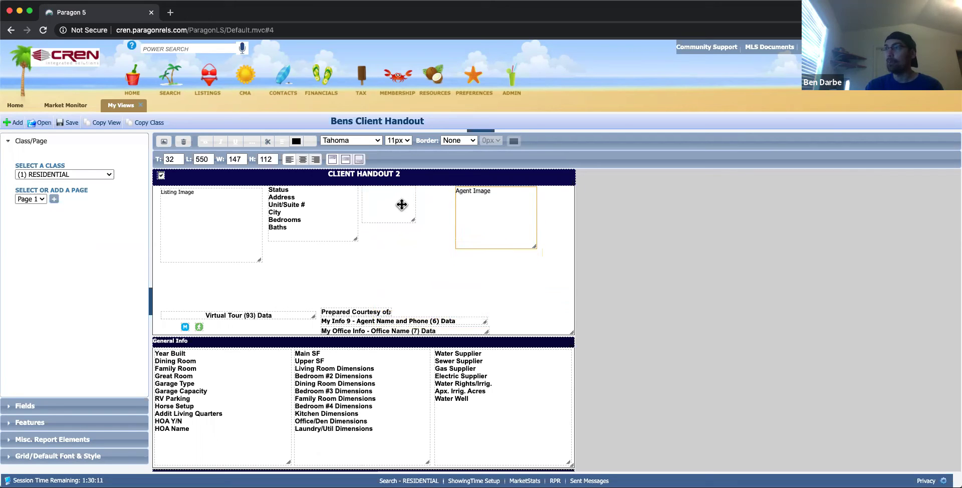
pyautogui.moveTo(403, 205); pyautogui.dragTo(410, 222)
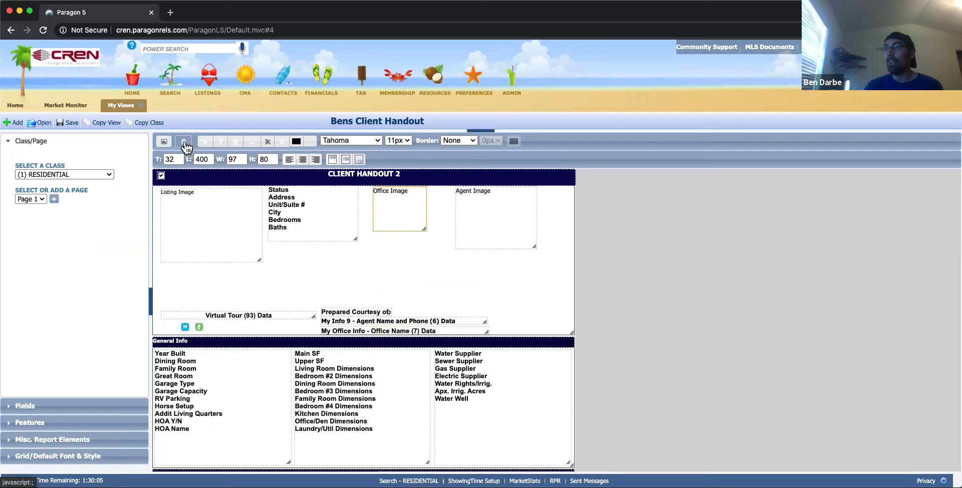
# Delete the Office Image box, the 'Prepared Courtesy of:' label, the small green icon and the M icon.
pyautogui.click(187, 144)
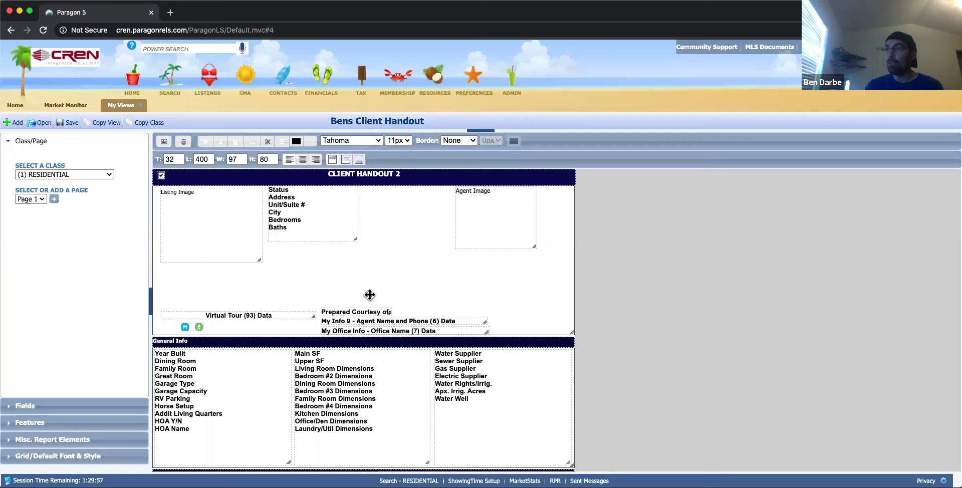
pyautogui.click(347, 311)
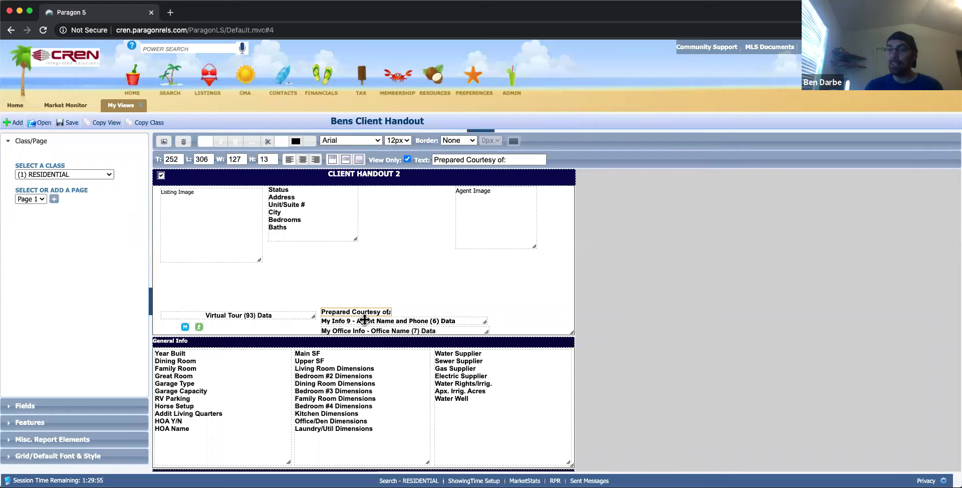
pyautogui.click(183, 141)
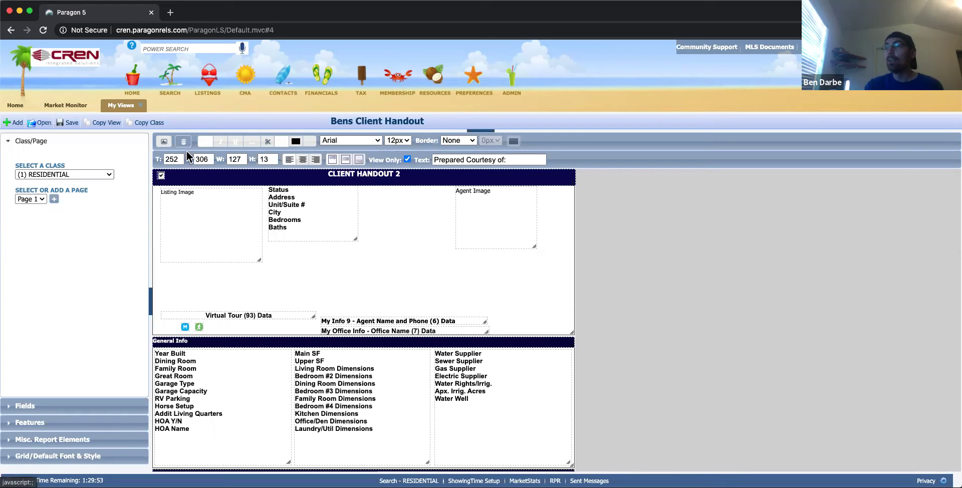
pyautogui.click(200, 327)
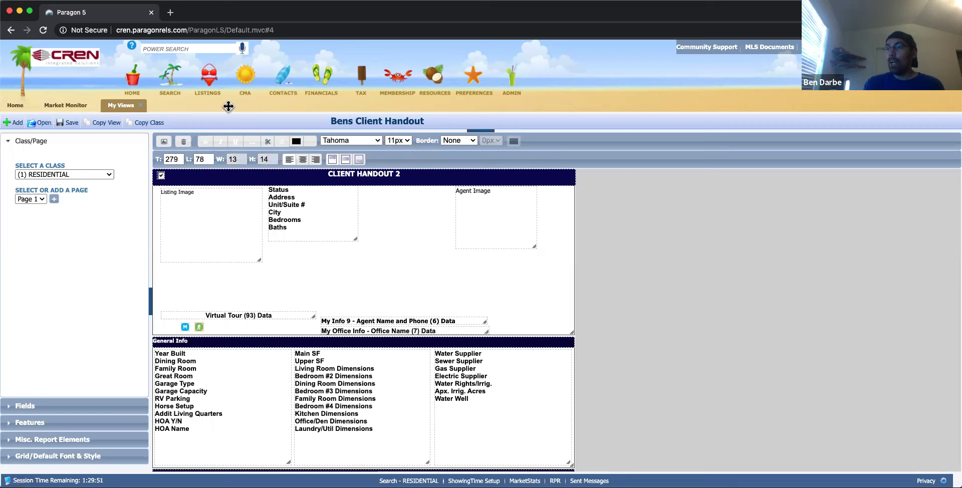
pyautogui.click(183, 141)
pyautogui.click(184, 140)
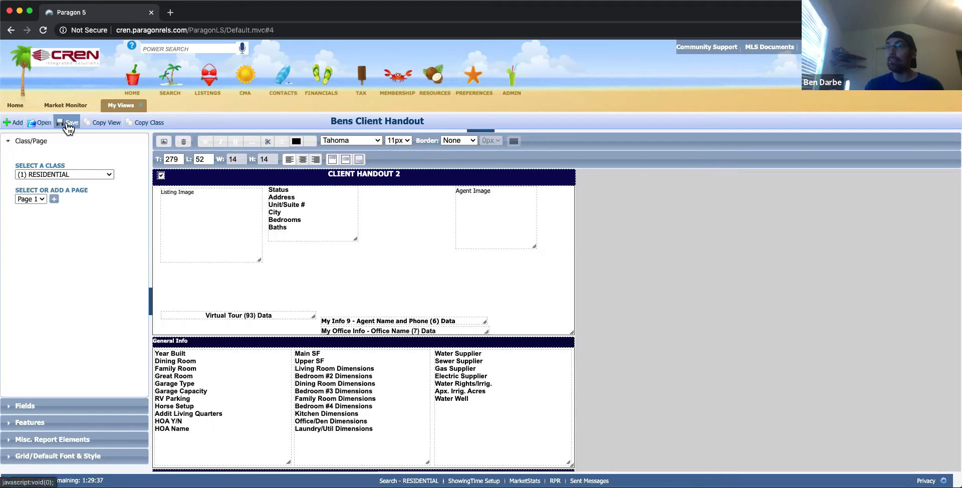
# Save the residential handout layout and switch to the (5) FARMRANCH class.
pyautogui.click(69, 126)
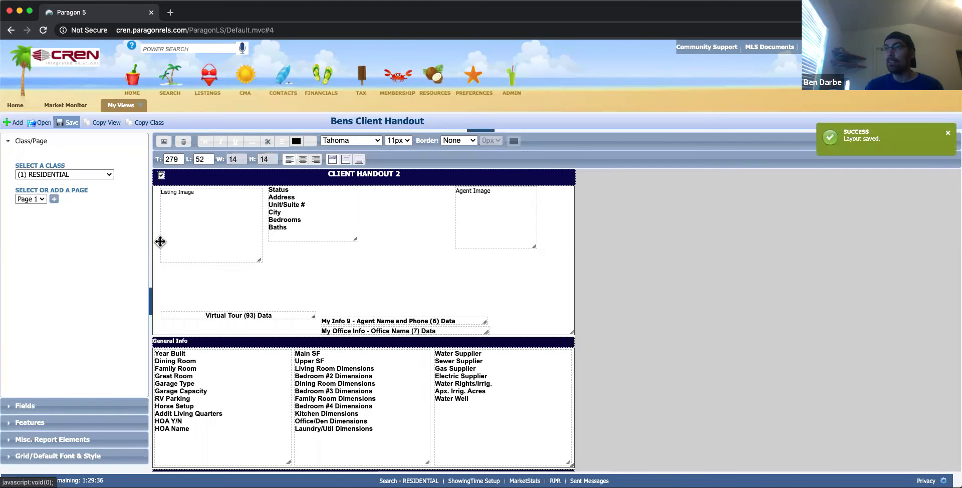
pyautogui.click(98, 174)
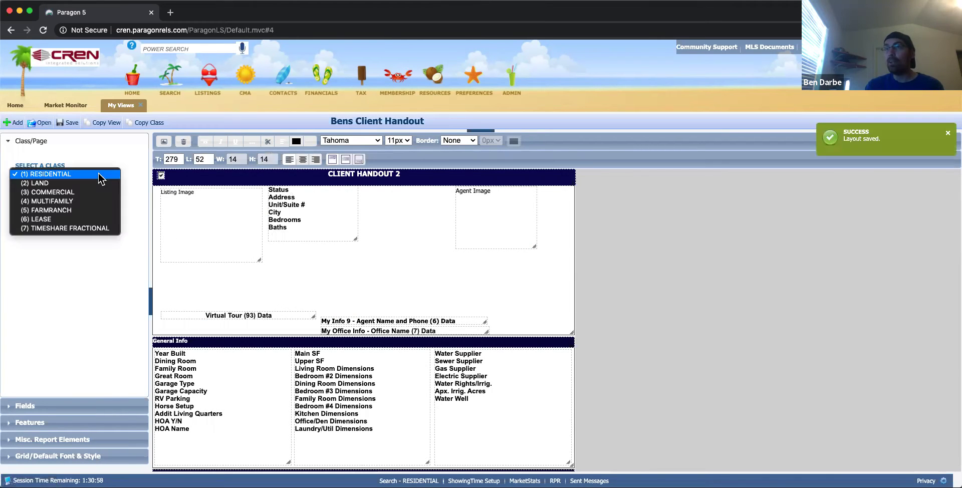
pyautogui.click(88, 210)
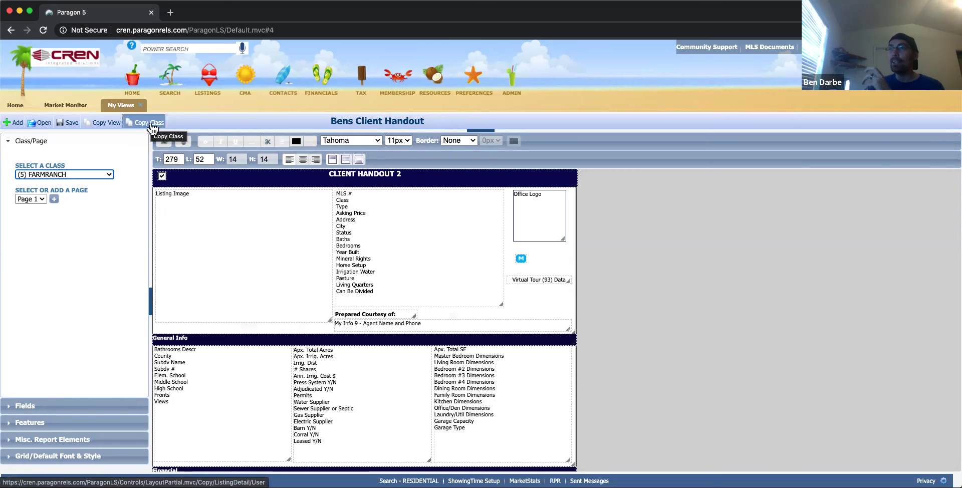
# Copy the RESIDENTIAL class layout from Bens Client Handout into the FARMRANCH class.
pyautogui.click(148, 126)
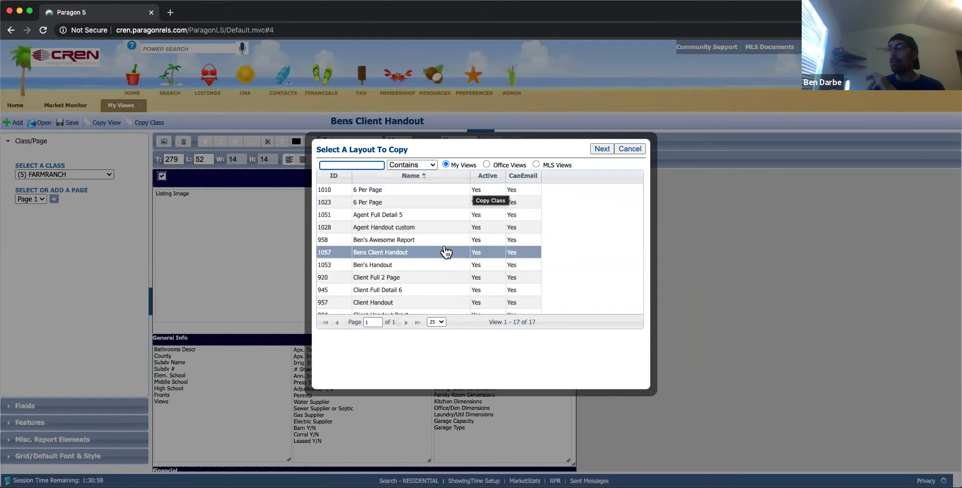
pyautogui.scroll(-1, 443, 278)
pyautogui.scroll(1, 443, 279)
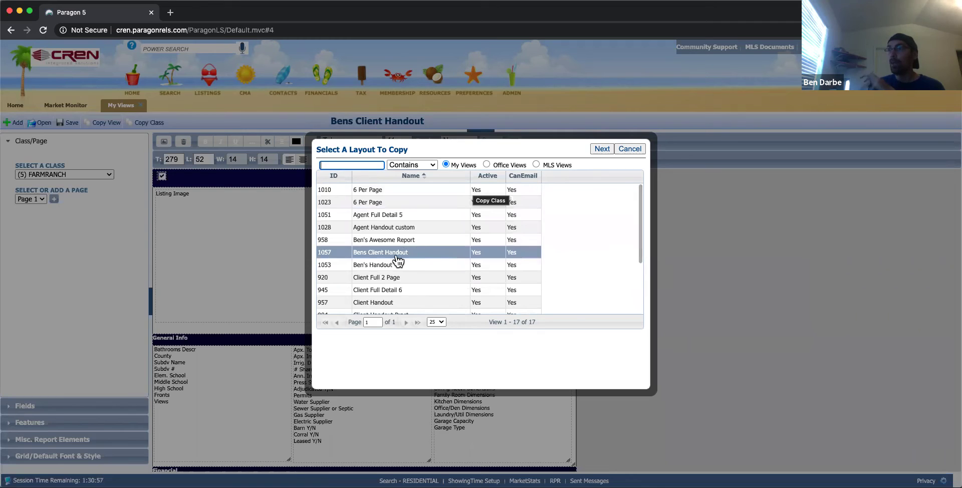
pyautogui.click(410, 254)
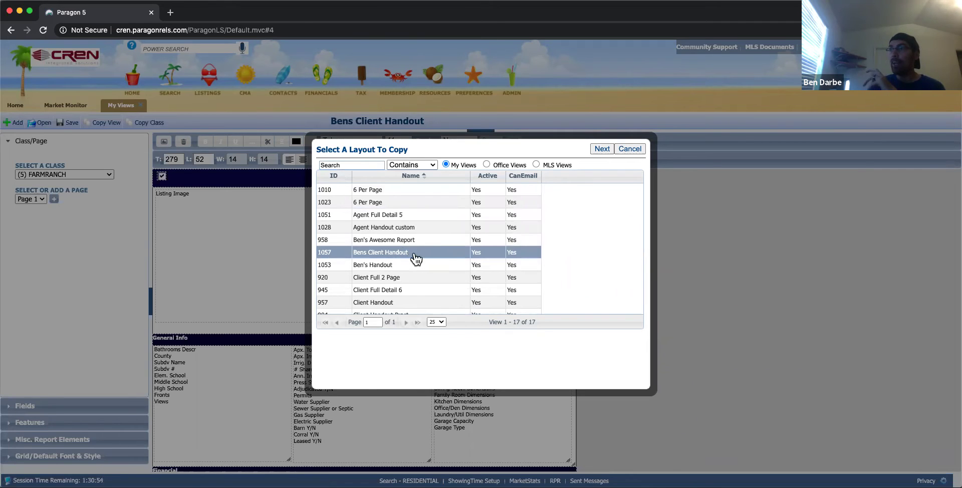
pyautogui.click(602, 149)
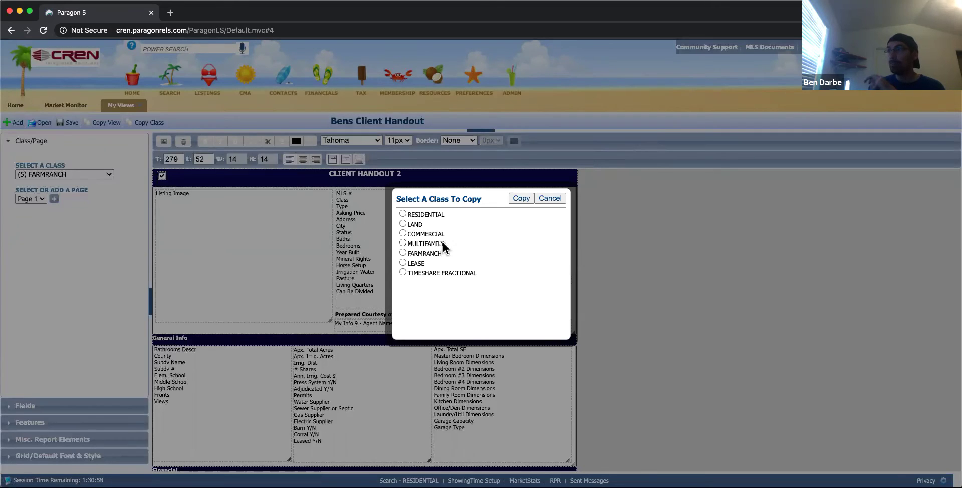
pyautogui.click(403, 214)
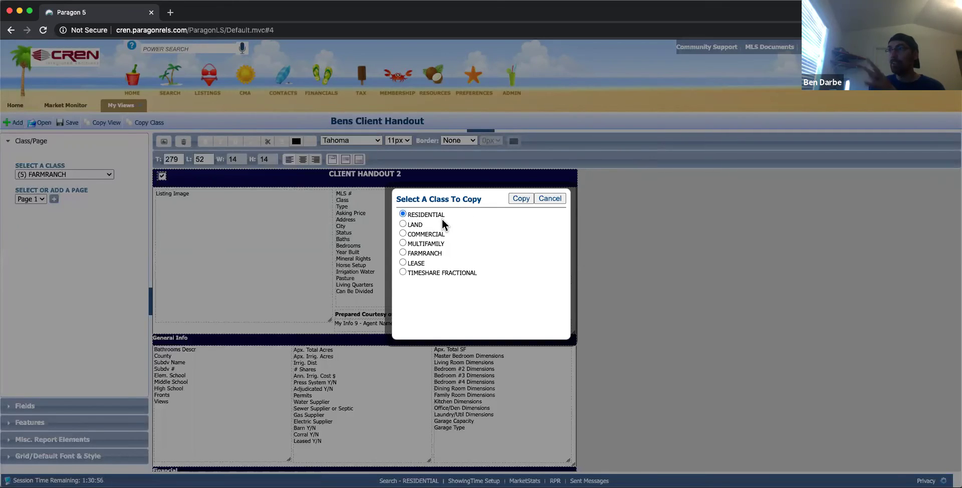
pyautogui.click(521, 198)
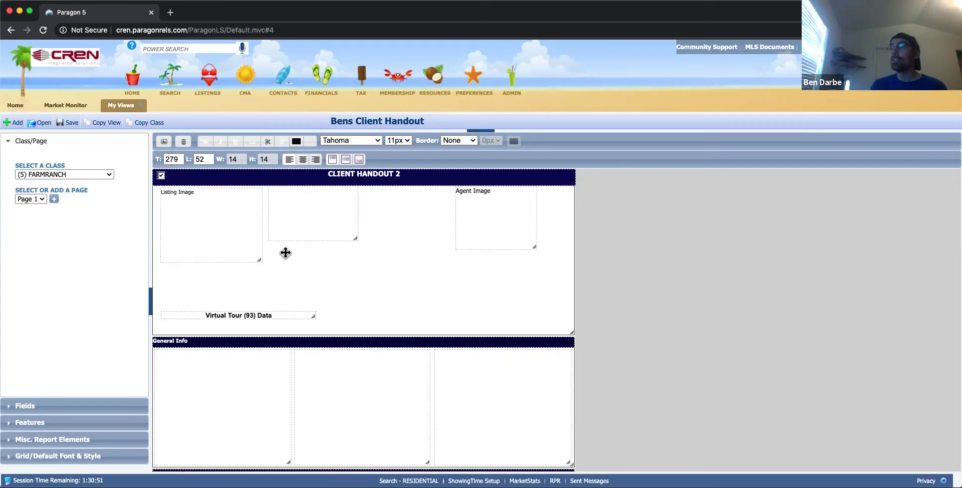
pyautogui.click(103, 176)
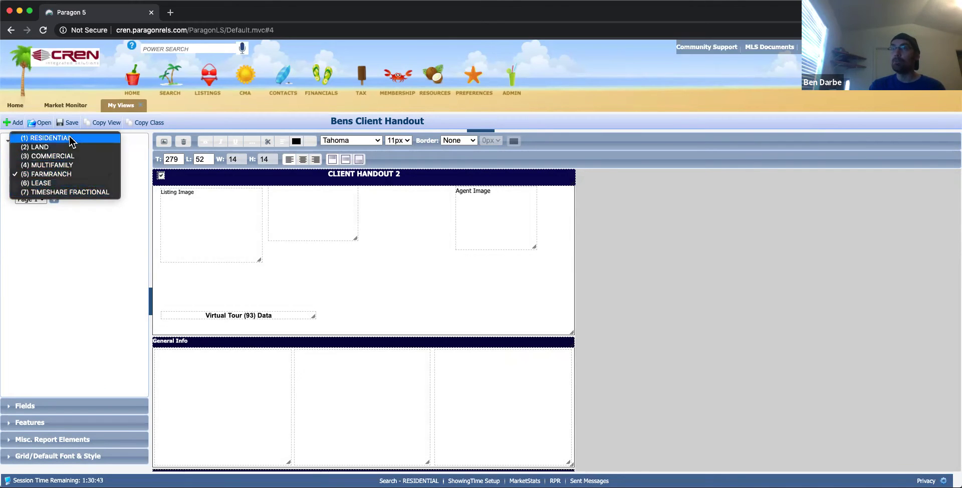
# Switch to the (1) RESIDENTIAL class and scroll through the whole trimmed layout.
pyautogui.click(51, 138)
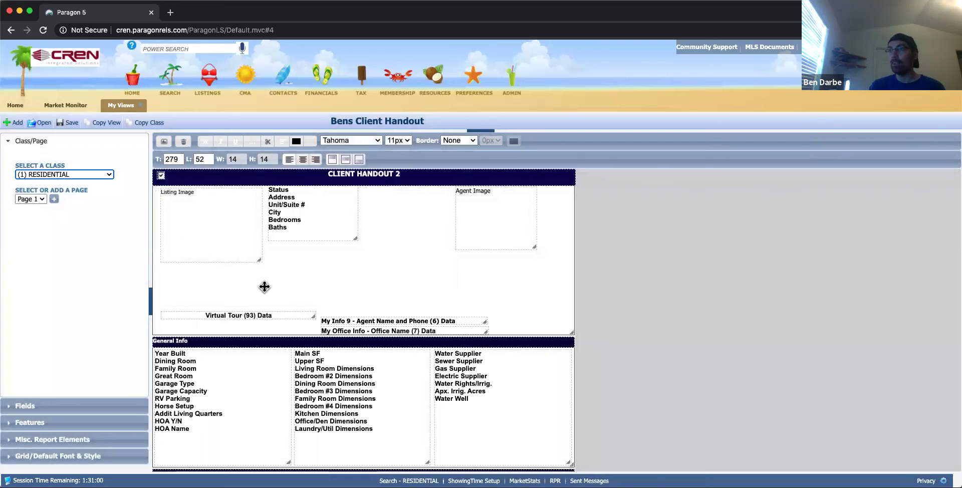
pyautogui.scroll(-5, 266, 296)
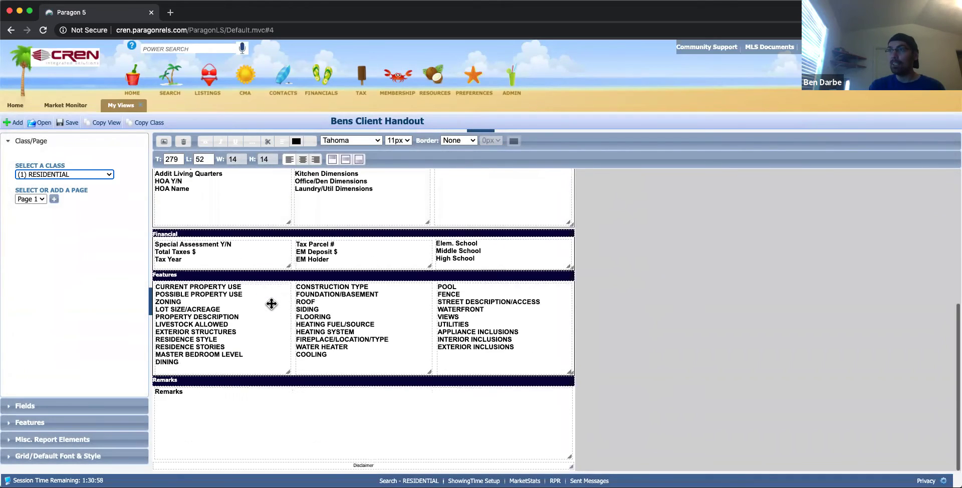
pyautogui.scroll(5, 271, 304)
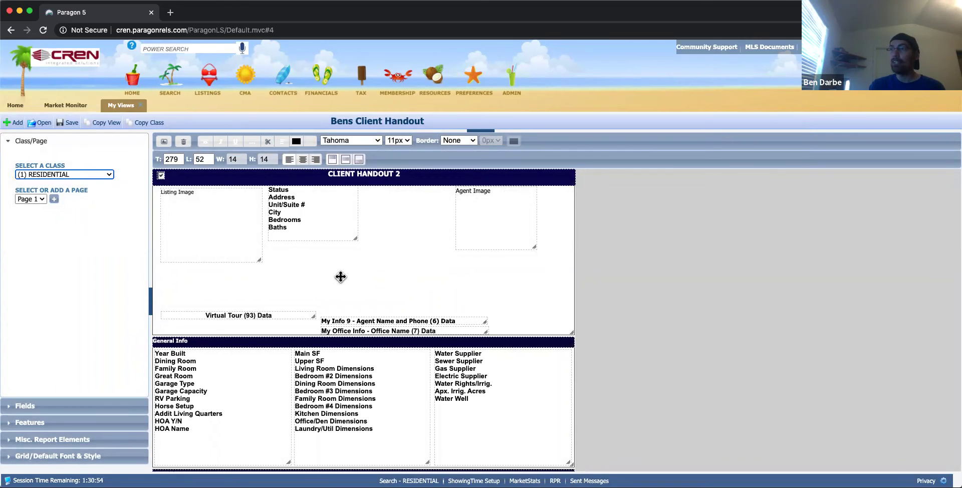
pyautogui.scroll(-5, 298, 365)
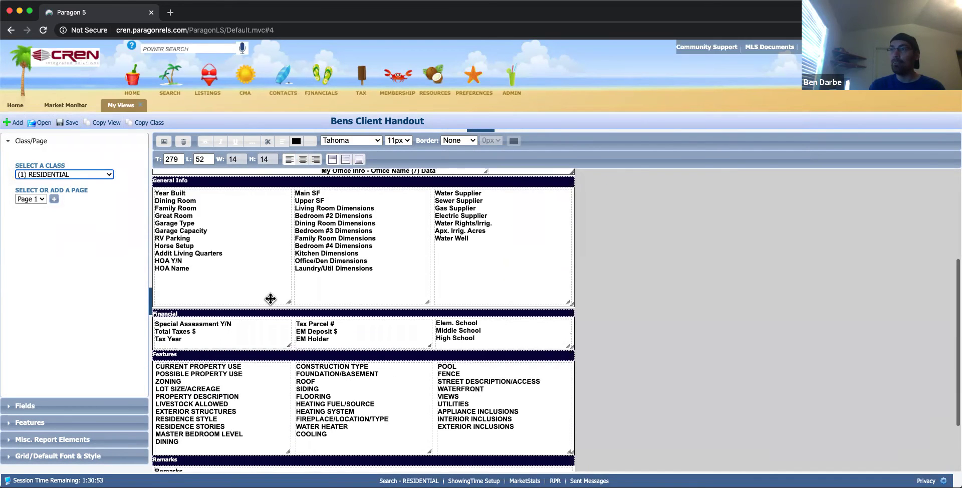
pyautogui.scroll(5, 258, 341)
pyautogui.scroll(-5, 279, 408)
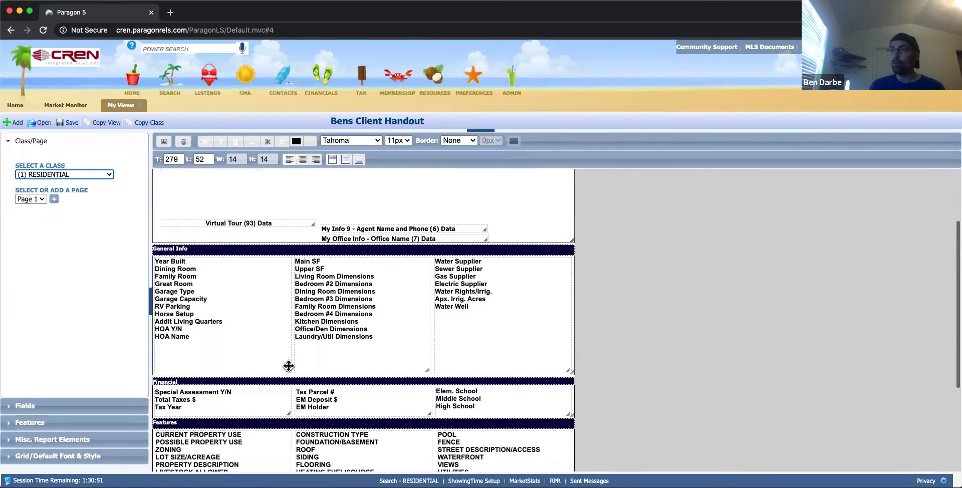
pyautogui.scroll(5, 294, 344)
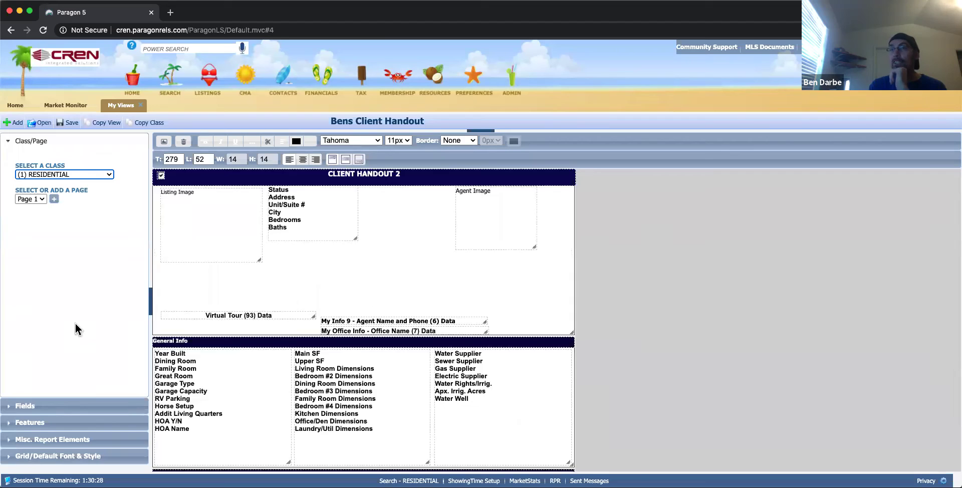
# Turn off Snap to Grid and nudge the Listing Image box to position 33, 16.
pyautogui.click(12, 145)
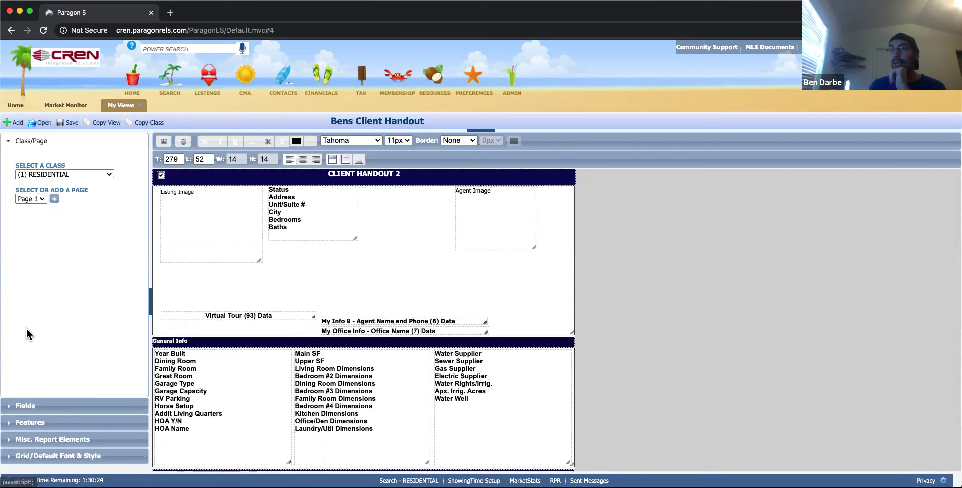
pyautogui.click(12, 407)
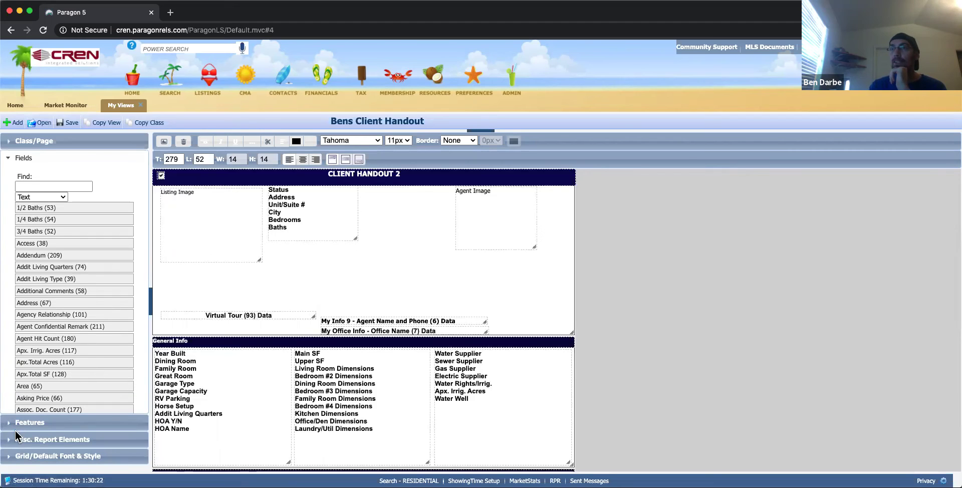
pyautogui.click(13, 425)
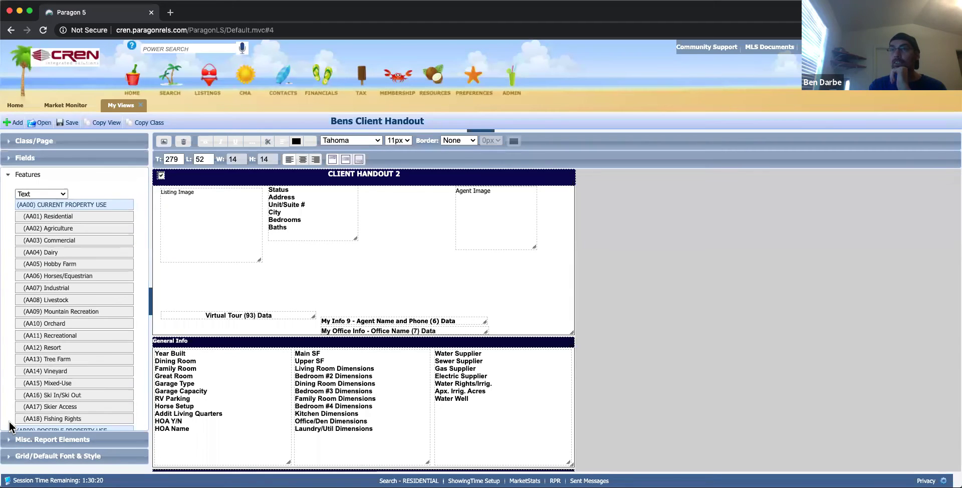
pyautogui.click(12, 441)
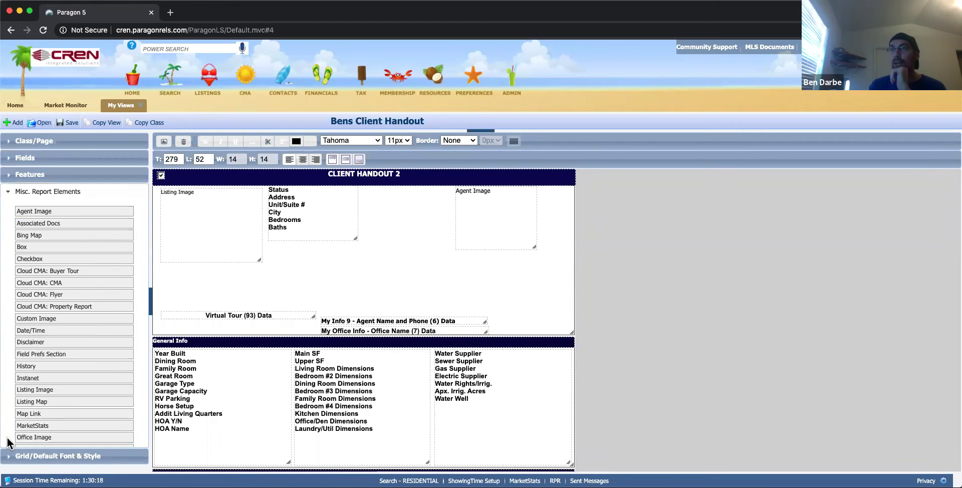
pyautogui.click(10, 456)
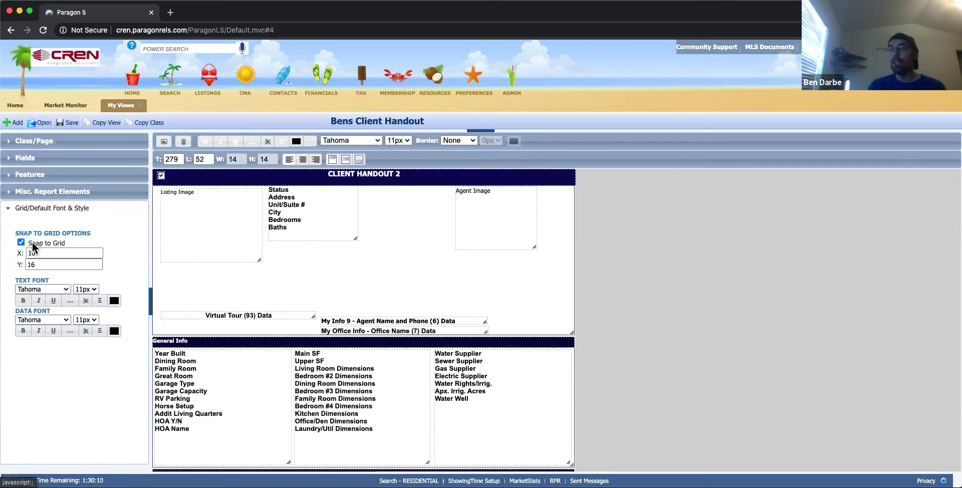
pyautogui.moveTo(214, 219)
pyautogui.mouseDown()
pyautogui.moveTo(217, 244)
pyautogui.moveTo(343, 272)
pyautogui.moveTo(212, 228)
pyautogui.mouseUp()
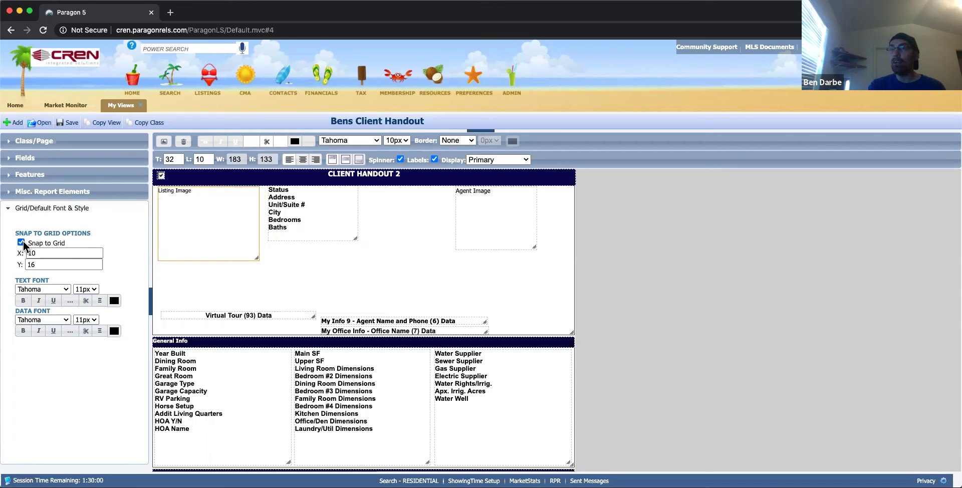
pyautogui.moveTo(236, 251)
pyautogui.mouseDown()
pyautogui.moveTo(306, 286)
pyautogui.moveTo(224, 262)
pyautogui.moveTo(239, 256)
pyautogui.mouseUp()
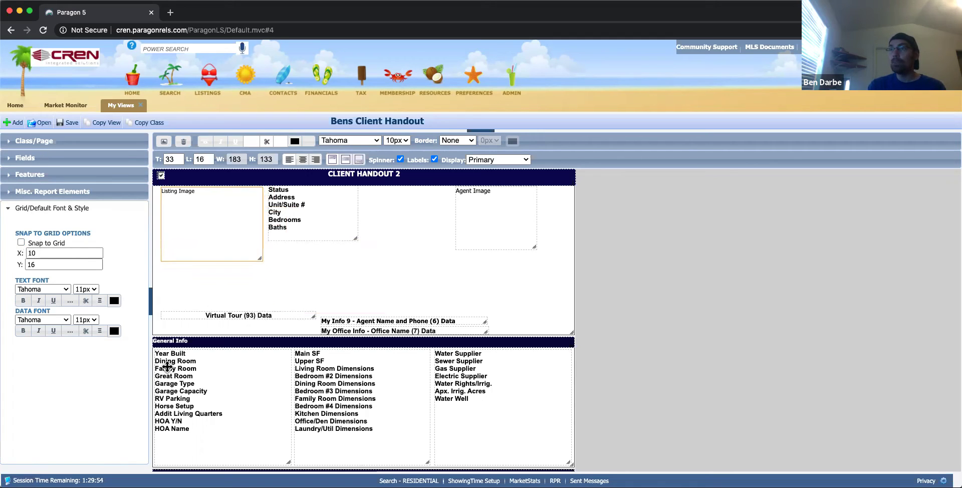
# Drag the Addit Living Quarters field onto the layout and position it below the Status block.
pyautogui.click(16, 191)
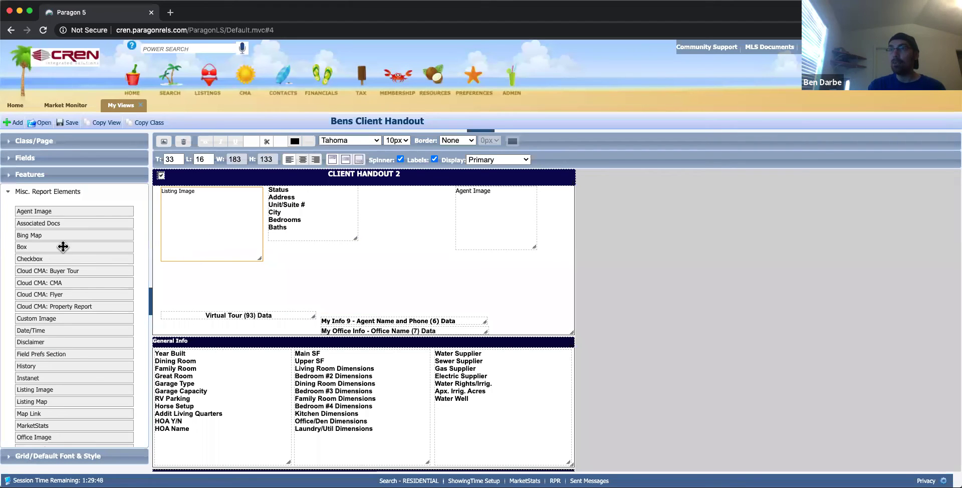
pyautogui.click(11, 157)
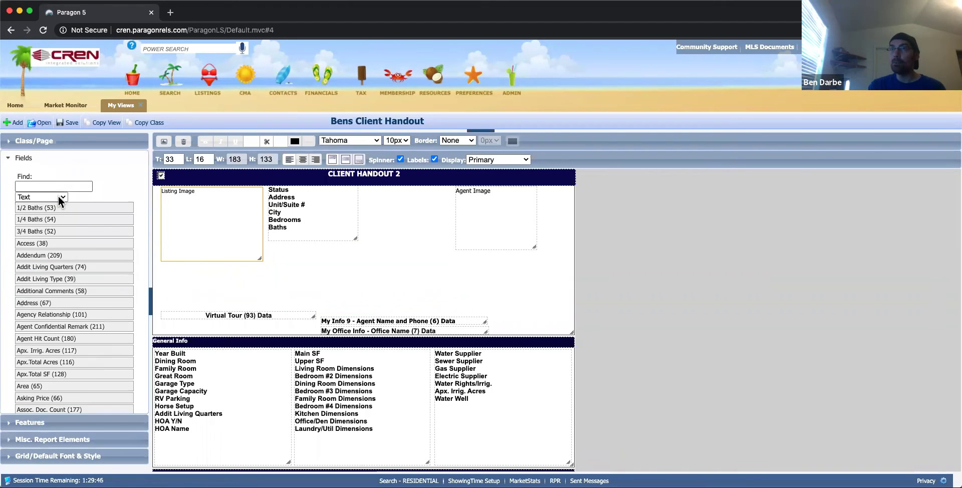
pyautogui.scroll(-15, 52, 284)
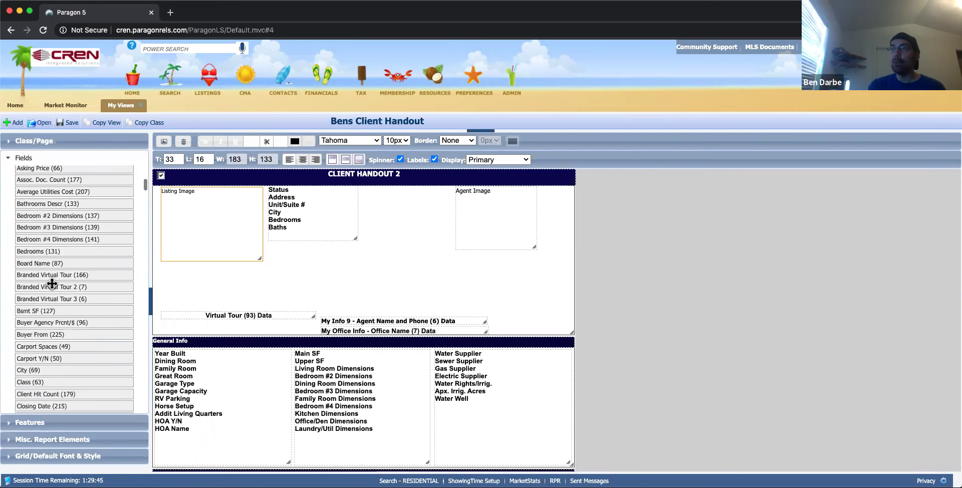
pyautogui.scroll(15, 90, 265)
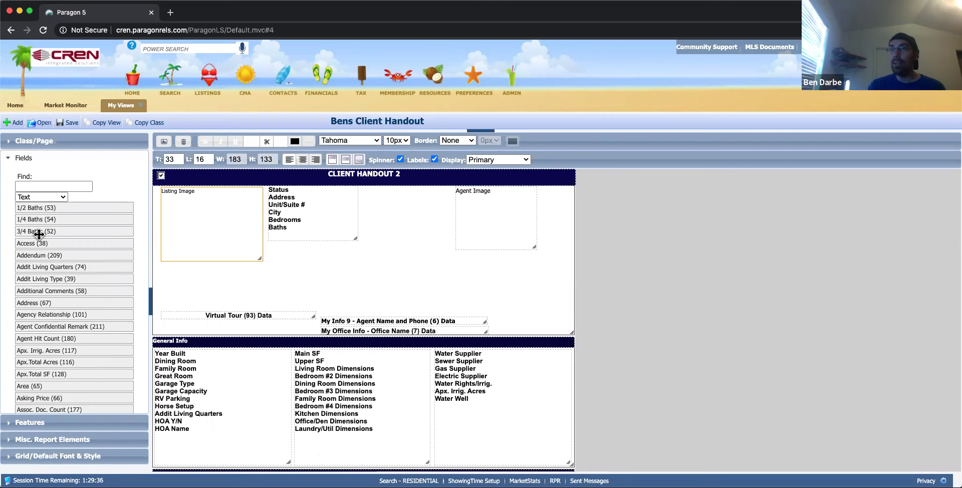
pyautogui.moveTo(42, 269); pyautogui.dragTo(309, 232)
pyautogui.moveTo(301, 237); pyautogui.dragTo(295, 237)
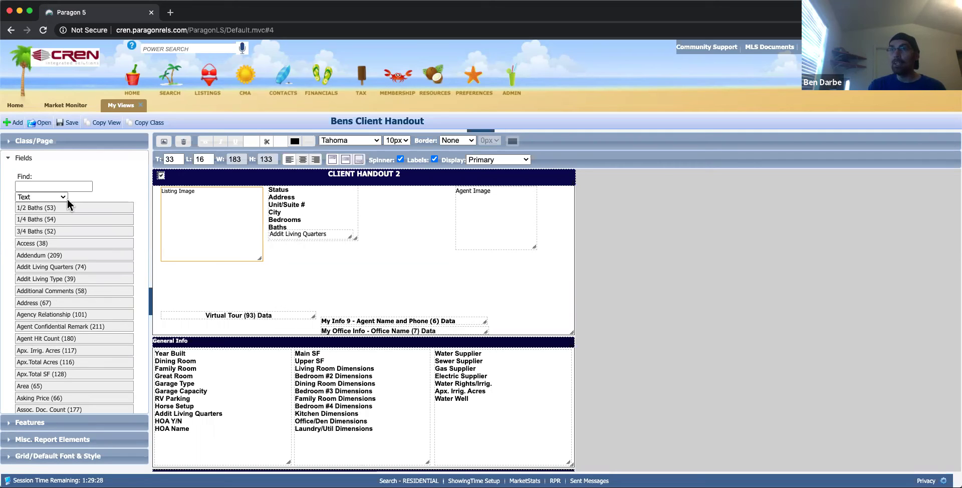
pyautogui.click(43, 187)
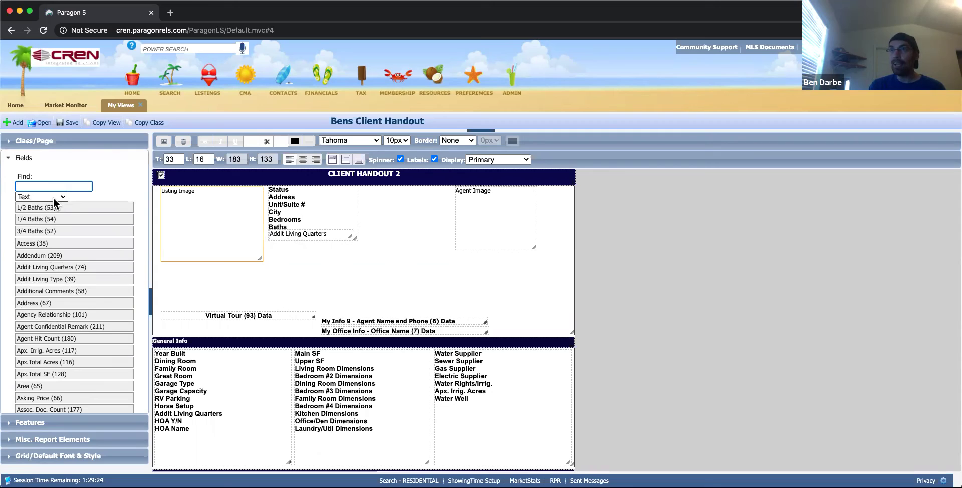
pyautogui.moveTo(313, 233); pyautogui.dragTo(296, 261)
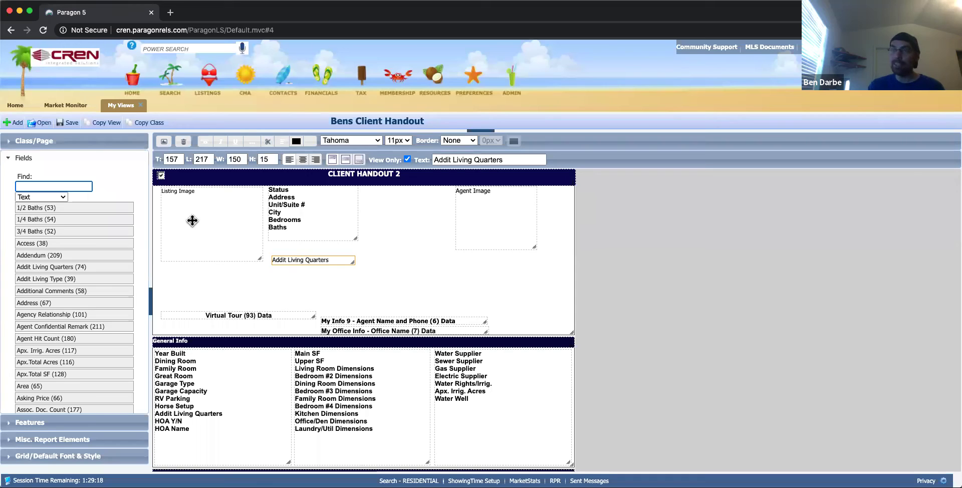
# Add Addit Living Quarters as Text and Data, with the data aligned beside its label.
pyautogui.click(65, 198)
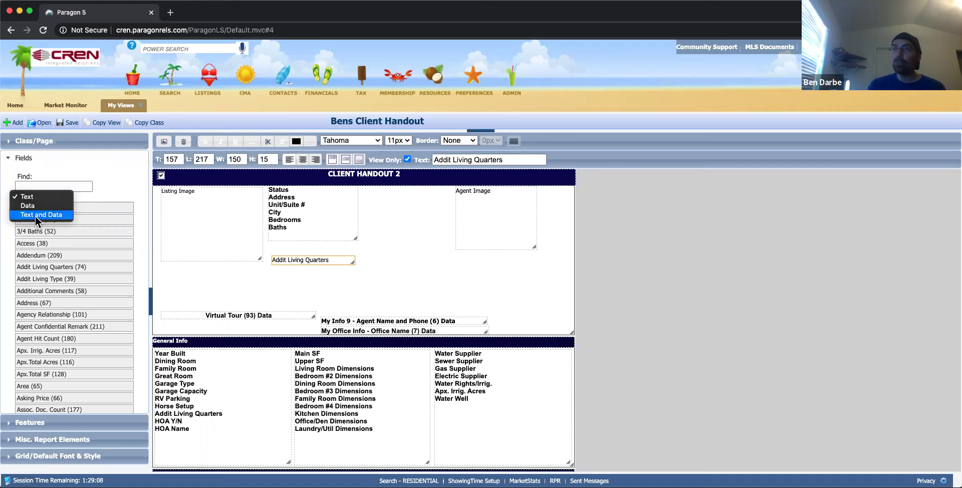
pyautogui.click(47, 215)
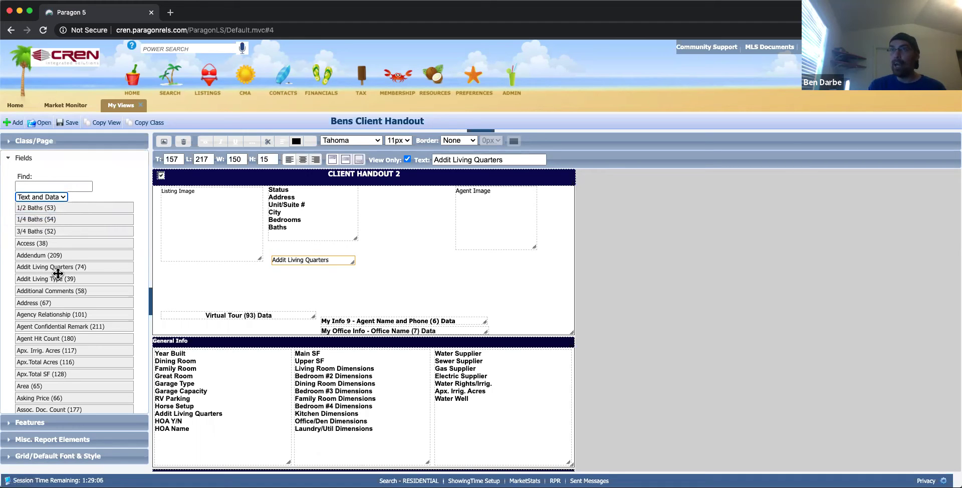
pyautogui.moveTo(72, 266); pyautogui.dragTo(225, 282)
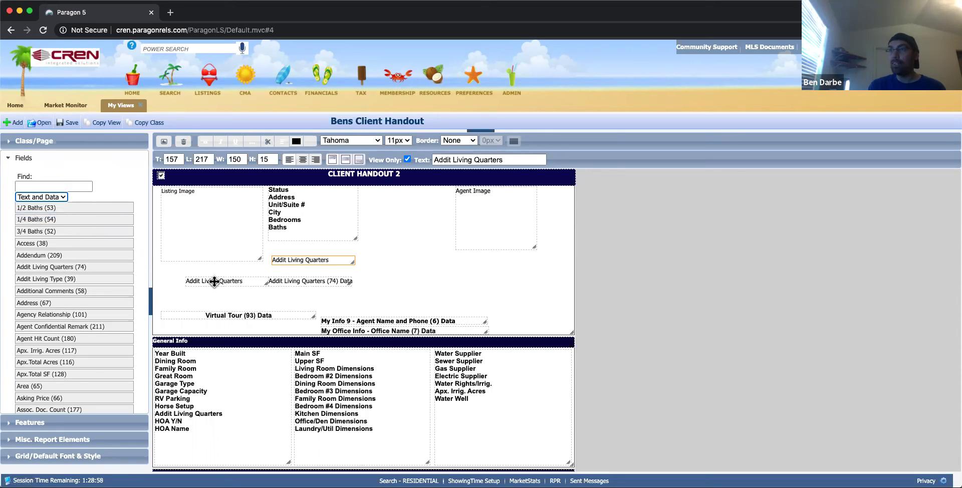
pyautogui.moveTo(215, 281); pyautogui.dragTo(193, 275)
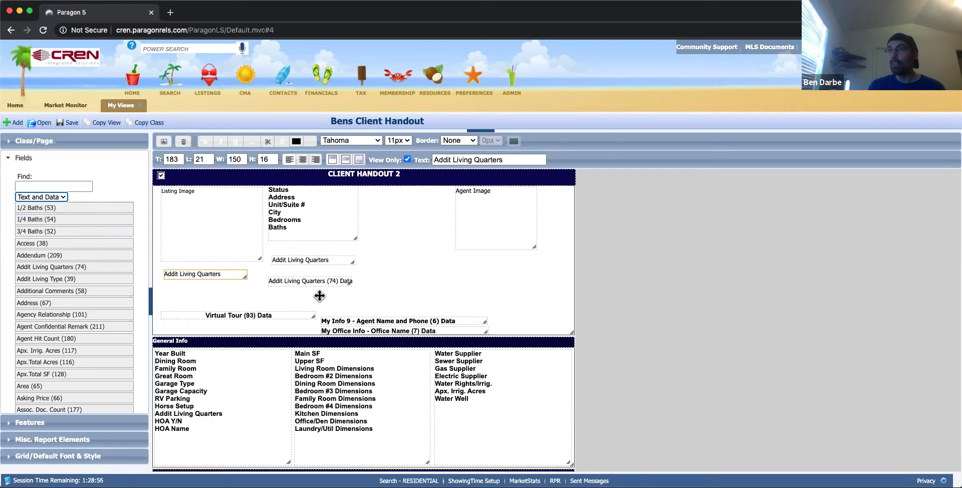
pyautogui.click(316, 277)
pyautogui.moveTo(312, 279); pyautogui.dragTo(436, 309)
# Make the Remarks box slightly taller and add a second page to the layout.
pyautogui.scroll(-5, 399, 340)
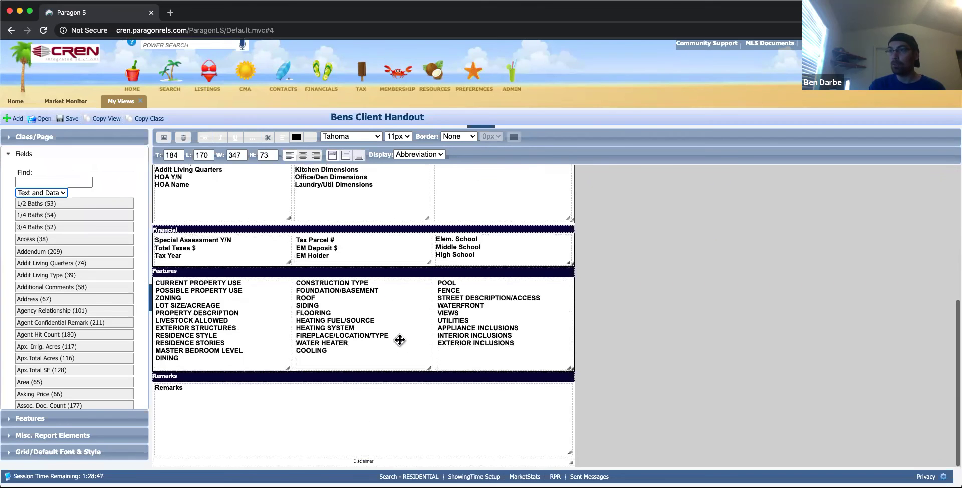
pyautogui.click(338, 395)
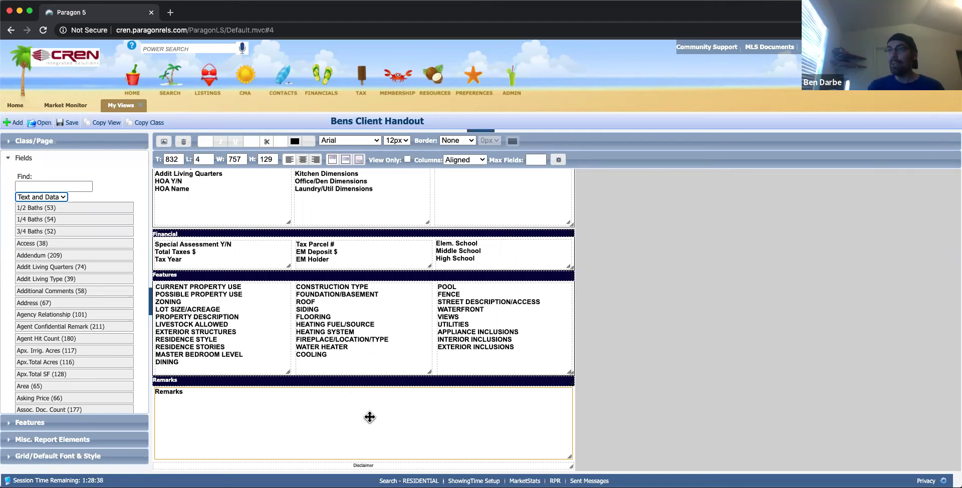
pyautogui.moveTo(571, 458)
pyautogui.mouseDown()
pyautogui.moveTo(517, 438)
pyautogui.moveTo(573, 461)
pyautogui.mouseUp()
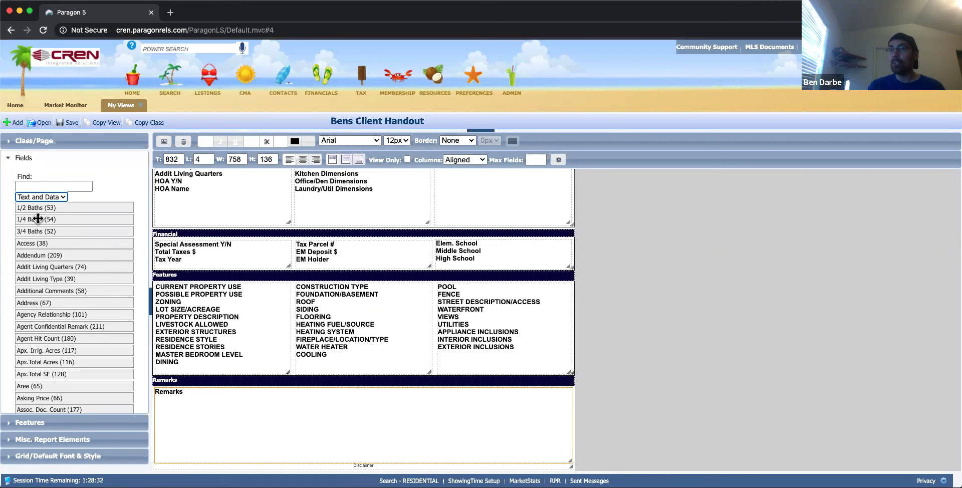
pyautogui.click(17, 141)
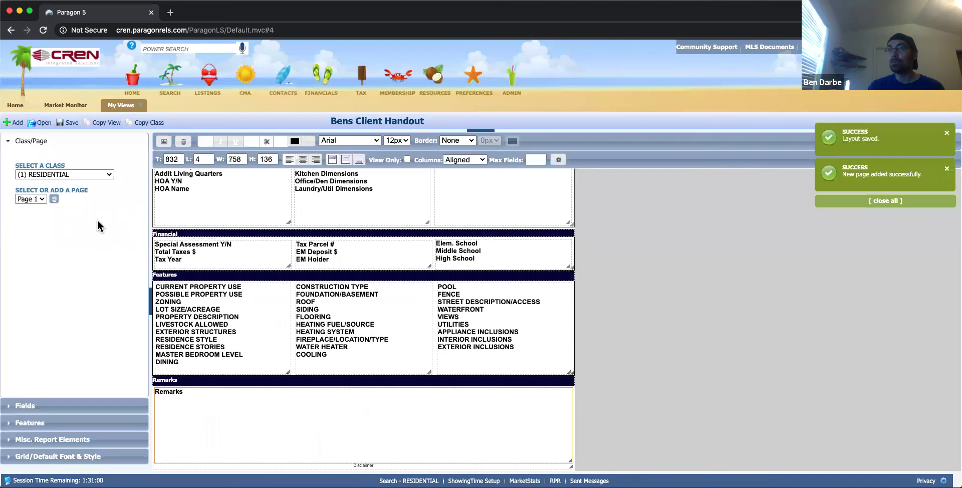
# Switch the layout editor to the empty Page 2 and show the Misc. Report Elements.
pyautogui.click(39, 198)
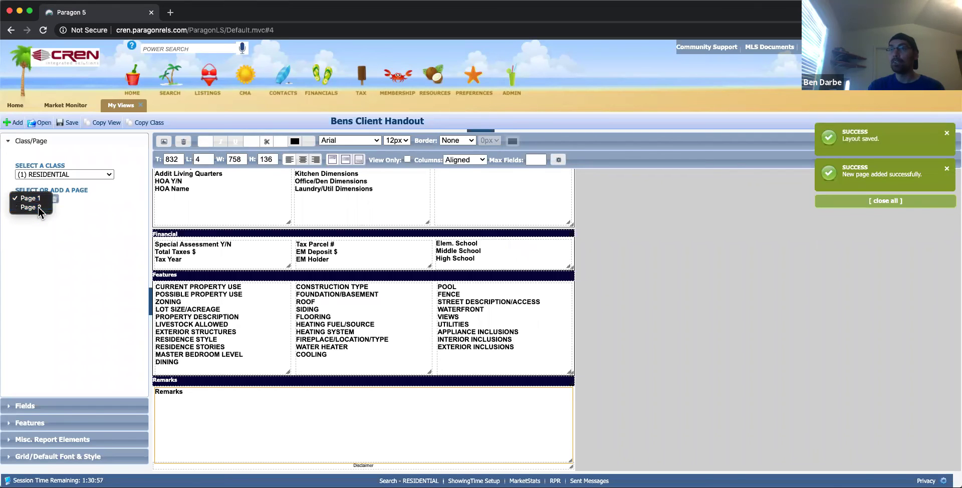
pyautogui.click(38, 206)
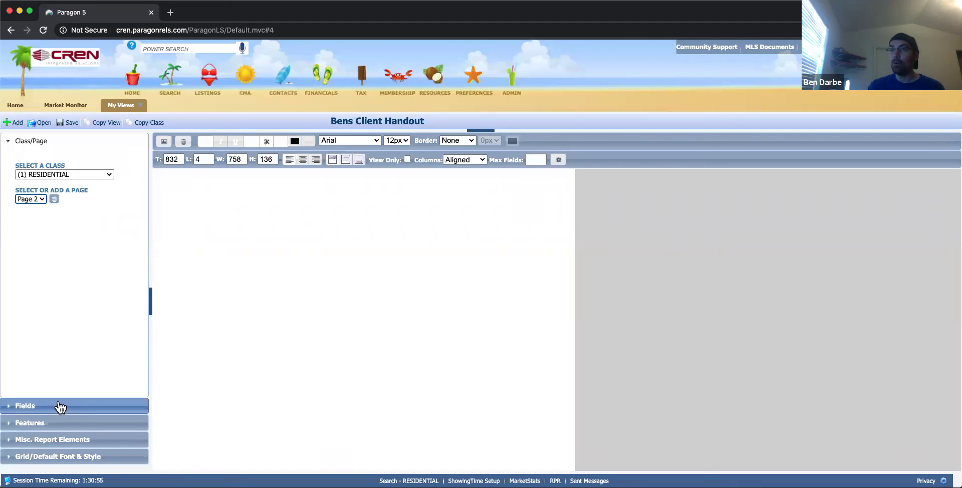
pyautogui.click(32, 440)
pyautogui.scroll(-5, 57, 397)
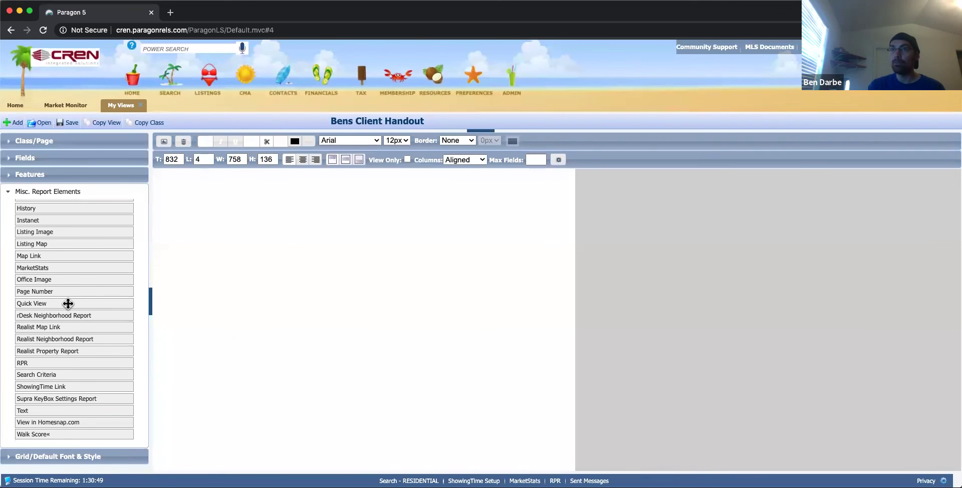
pyautogui.scroll(5, 66, 303)
pyautogui.scroll(-2, 52, 363)
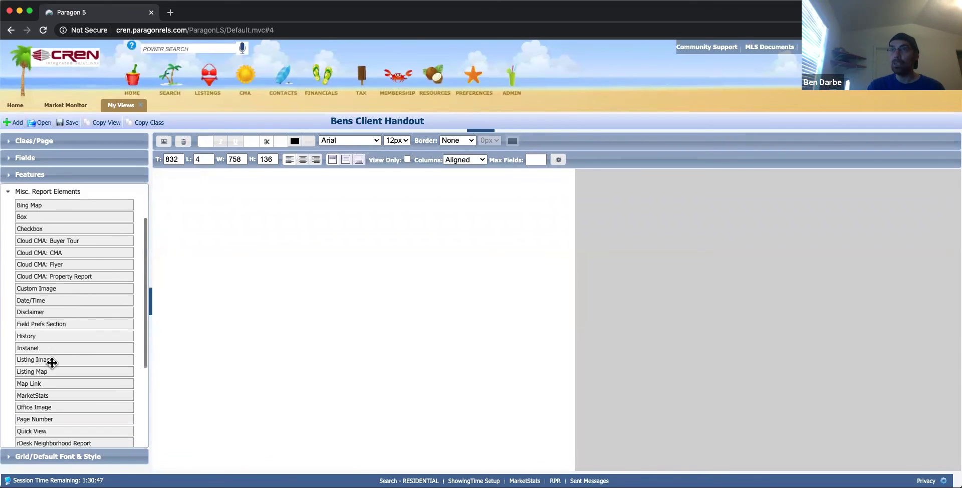
# Place two Listing Image boxes side by side at the top of Page 2.
pyautogui.moveTo(43, 359); pyautogui.dragTo(175, 186)
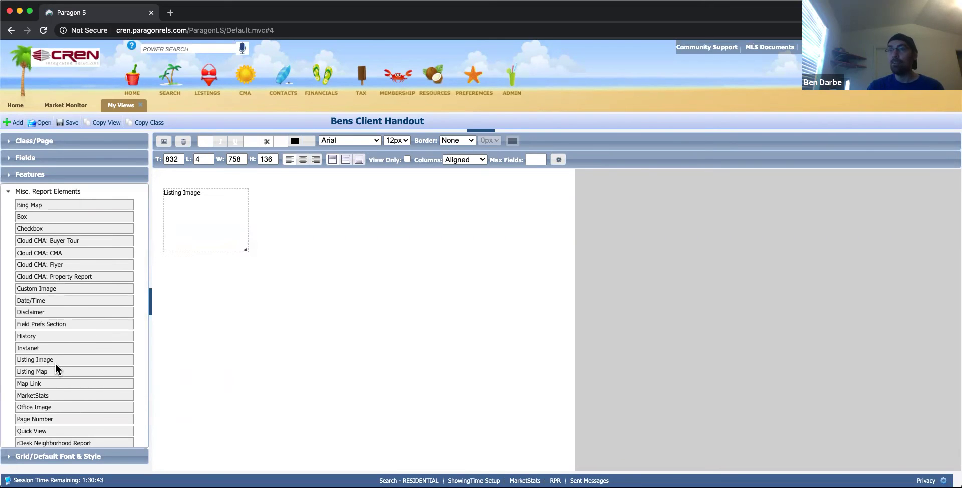
pyautogui.moveTo(56, 363); pyautogui.dragTo(306, 201)
pyautogui.scroll(2, 88, 298)
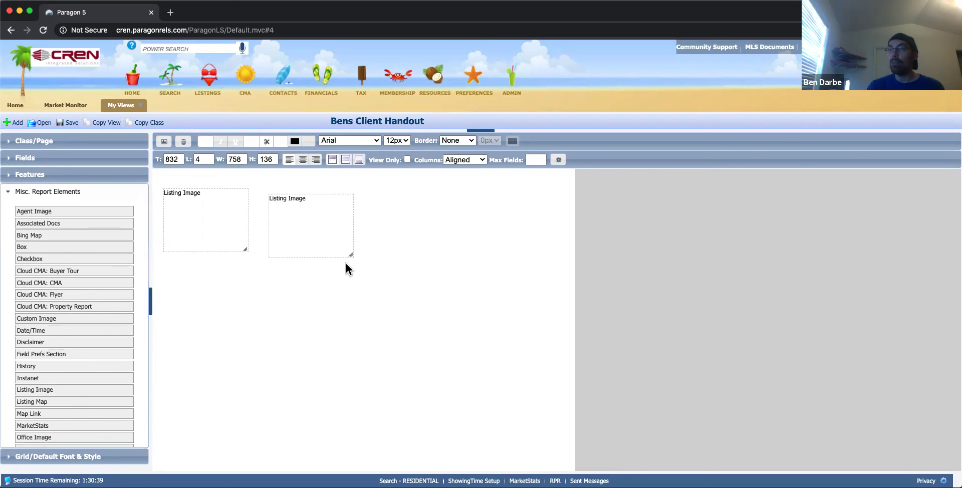
pyautogui.click(12, 159)
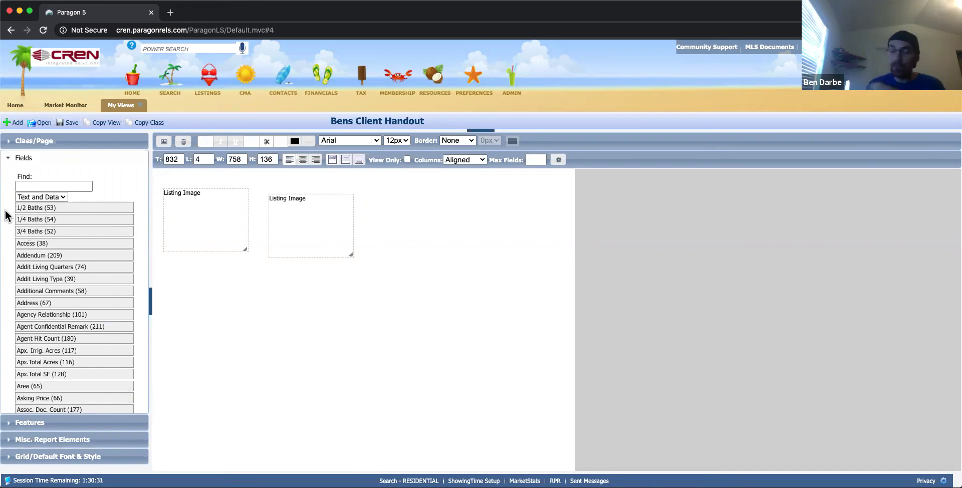
# Save the report layout and view the newly listed properties in Market Monitor.
pyautogui.click(70, 124)
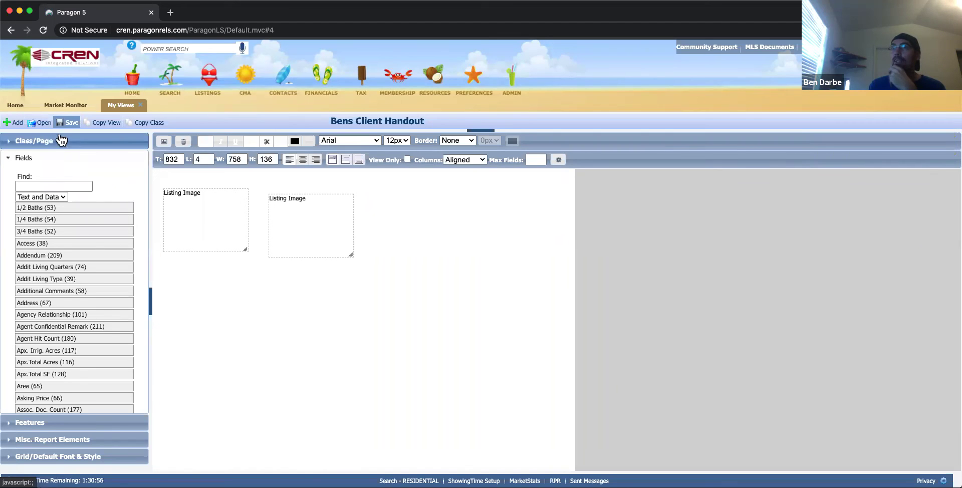
pyautogui.click(55, 106)
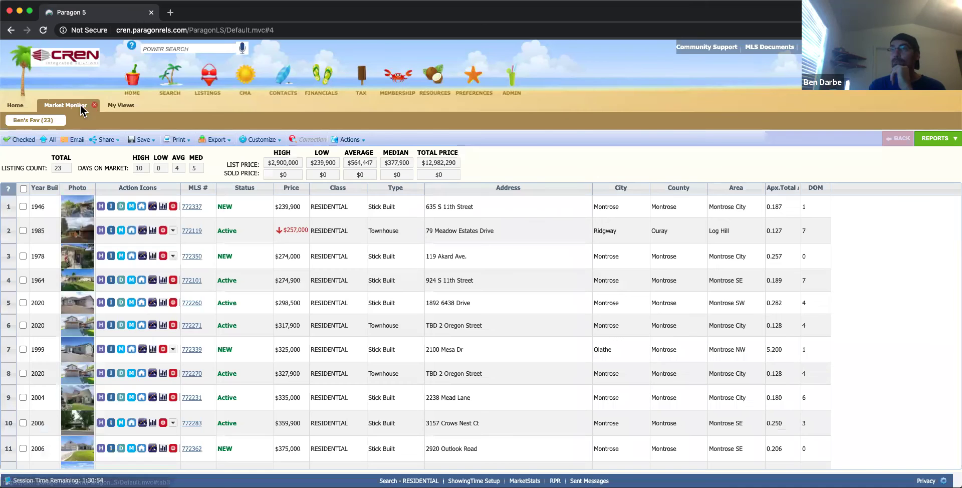
pyautogui.click(90, 105)
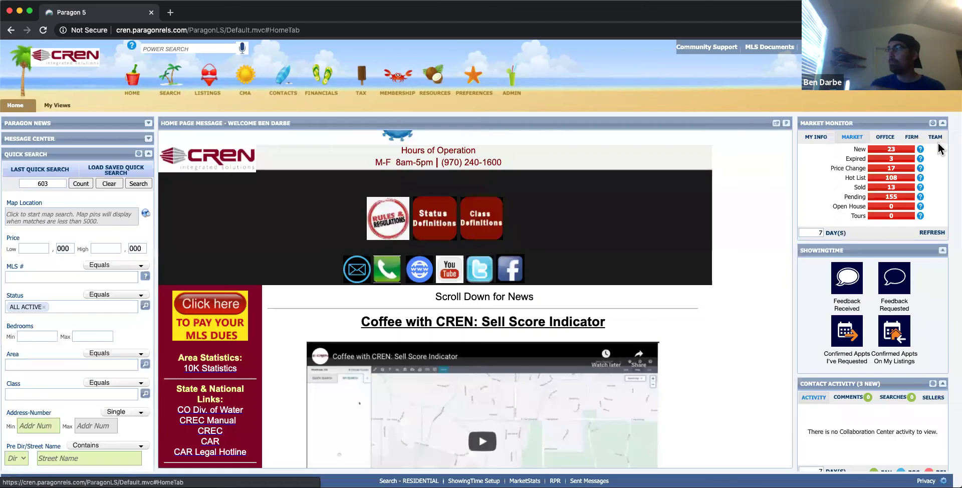
pyautogui.click(887, 150)
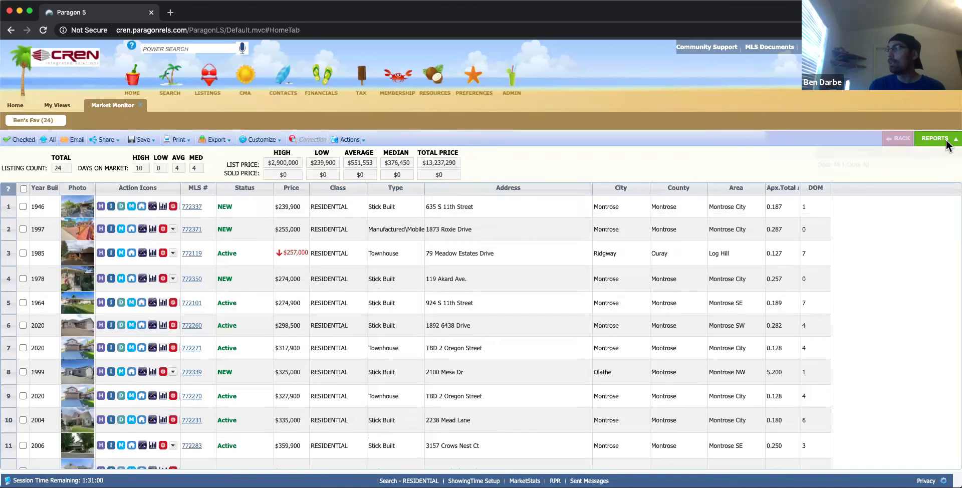
# Run the Bens Client Handout report from the Details report group.
pyautogui.click(947, 146)
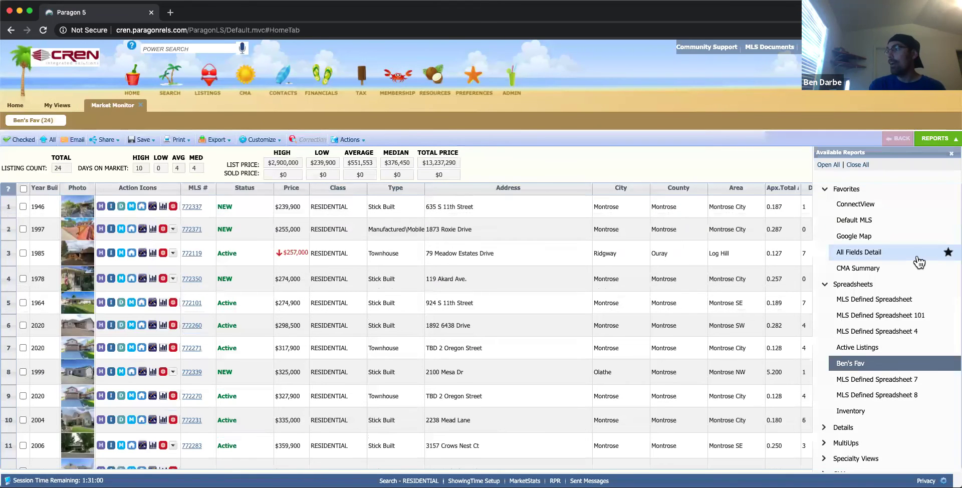
pyautogui.scroll(-2, 919, 259)
pyautogui.click(861, 375)
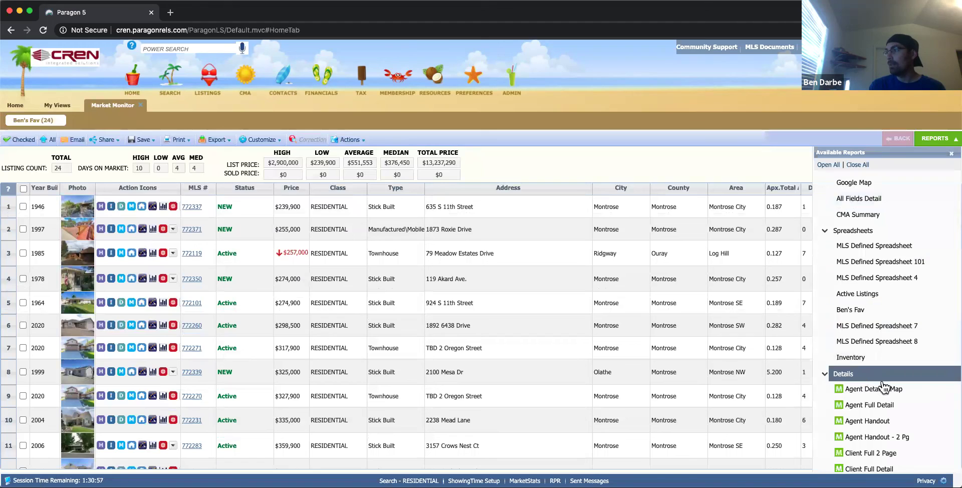
pyautogui.scroll(-5, 892, 388)
pyautogui.scroll(-5, 899, 395)
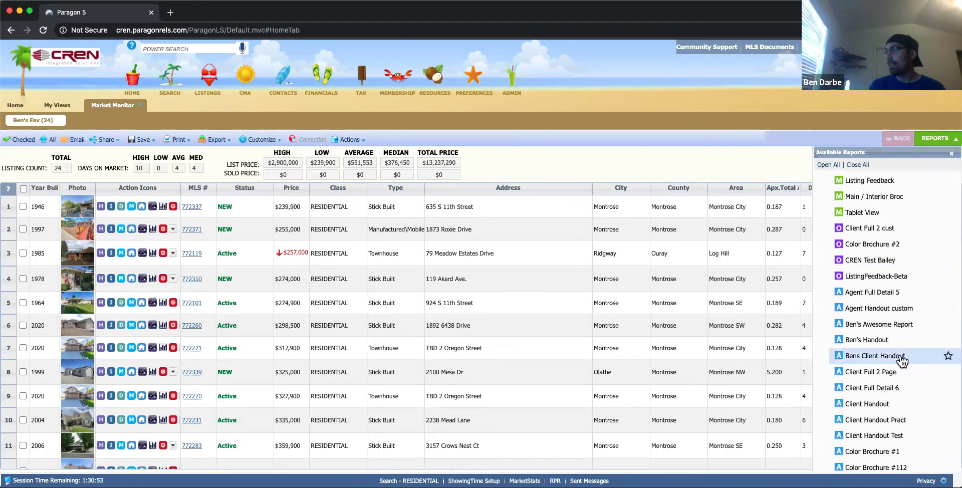
pyautogui.click(855, 356)
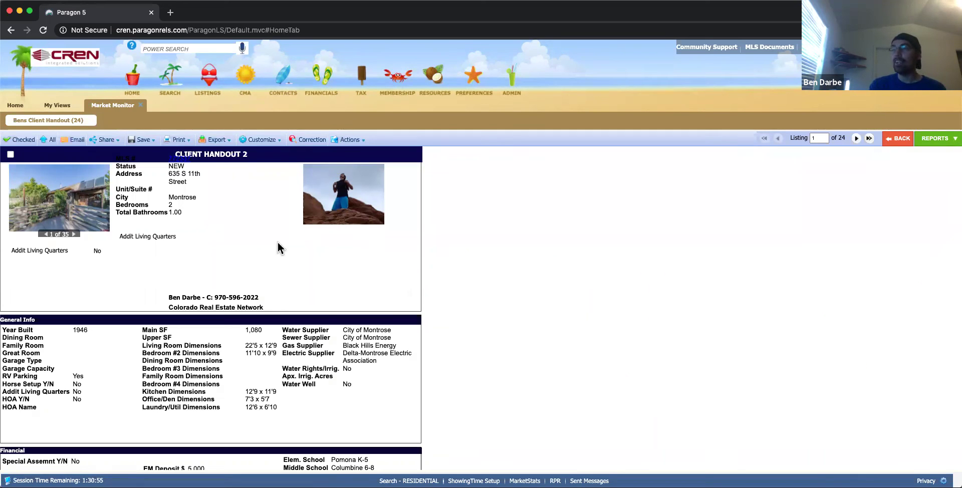
# Scroll through the report to check the Addit Living Quarters field and second page of photos.
pyautogui.scroll(-10, 255, 272)
pyautogui.scroll(3, 238, 303)
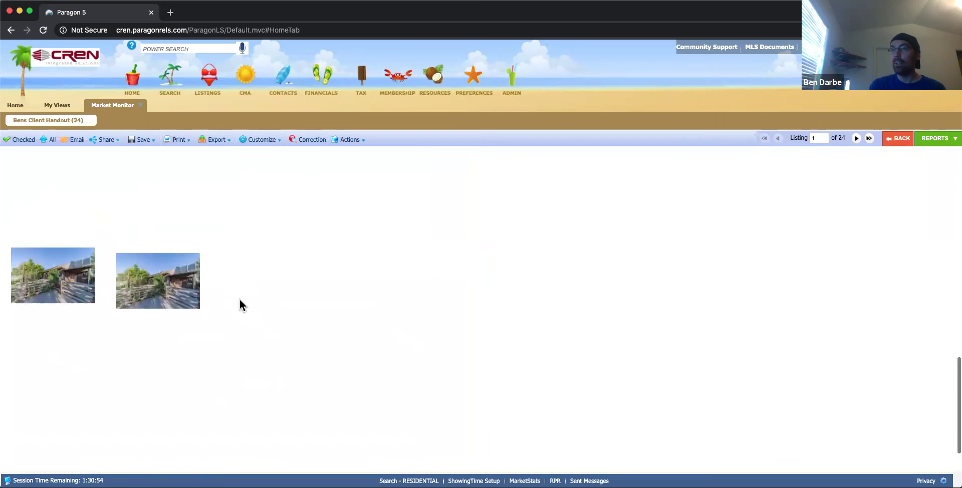
pyautogui.scroll(10, 146, 343)
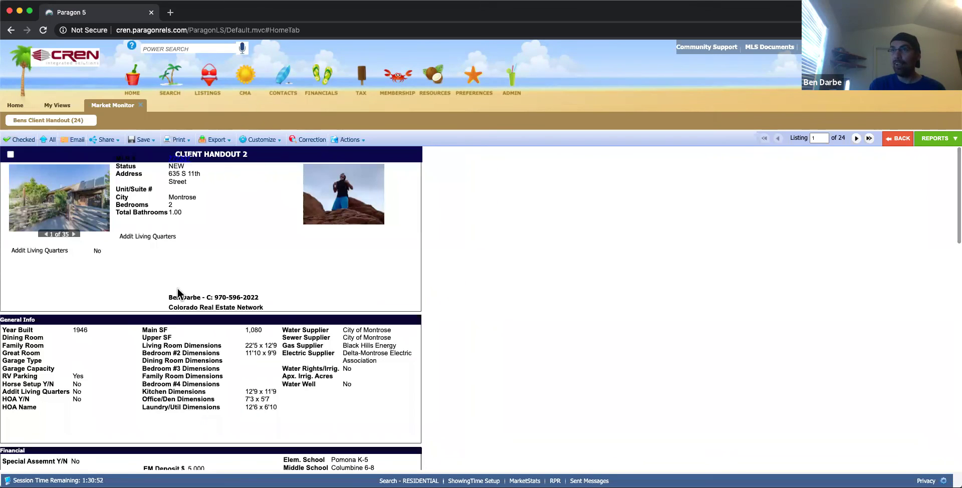
pyautogui.scroll(-2, 173, 318)
pyautogui.scroll(-10, 173, 318)
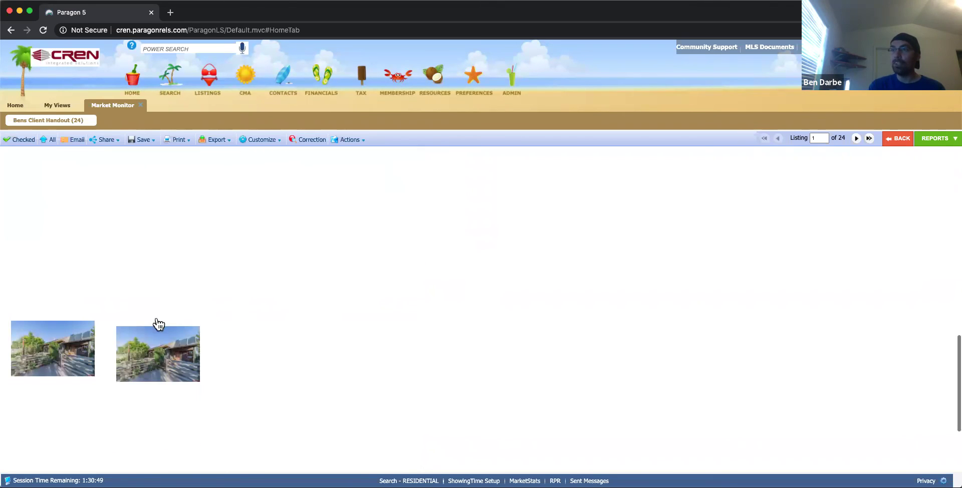
pyautogui.scroll(4, 219, 279)
pyautogui.scroll(-6, 221, 266)
pyautogui.scroll(6, 212, 302)
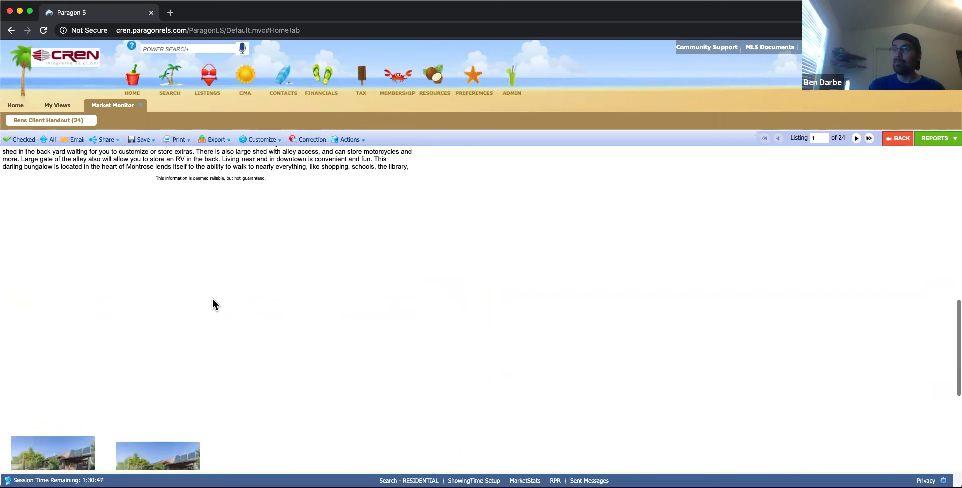
pyautogui.scroll(10, 203, 377)
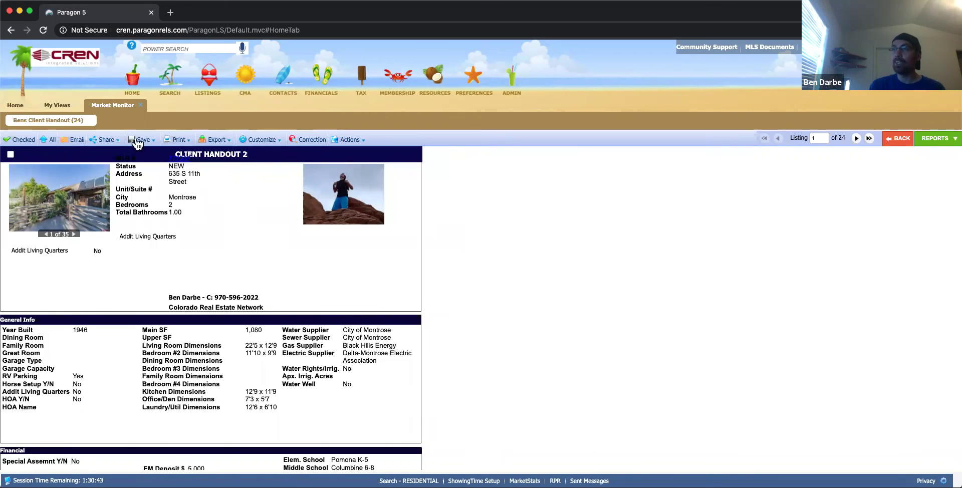
# Open the Bens Client Handout layout for Class (1) RESIDENTIAL, Page 1.
pyautogui.click(57, 105)
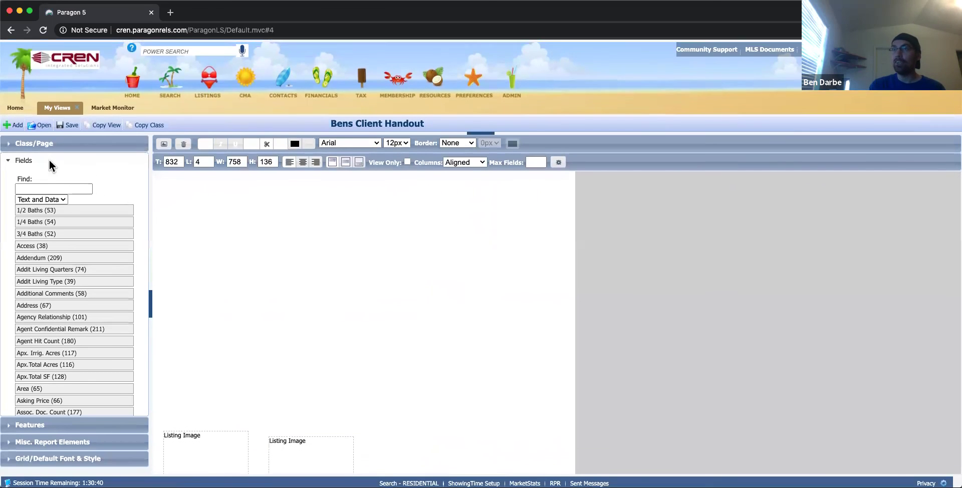
pyautogui.click(12, 146)
pyautogui.click(66, 179)
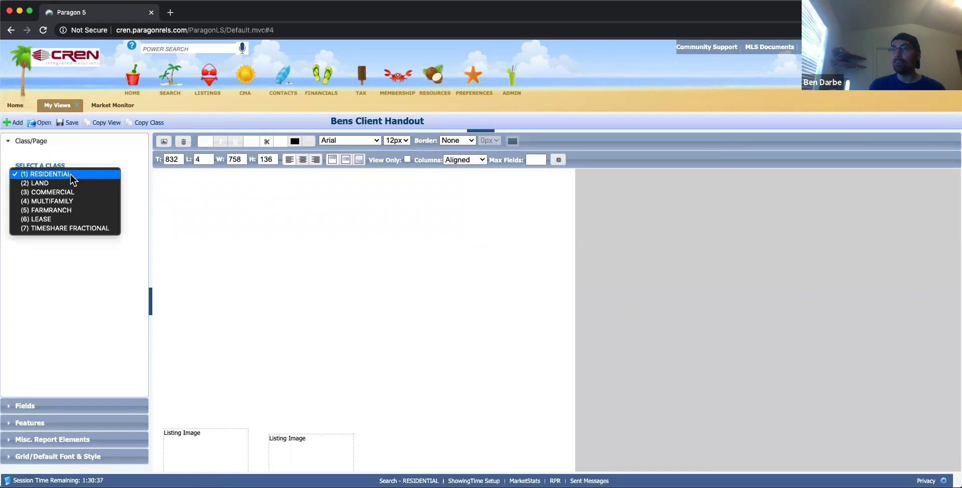
pyautogui.click(71, 175)
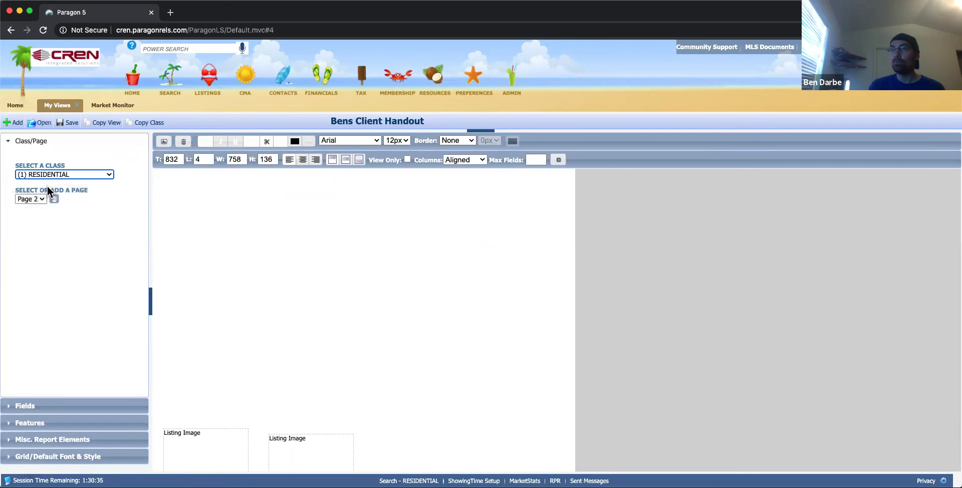
pyautogui.click(39, 199)
pyautogui.click(38, 190)
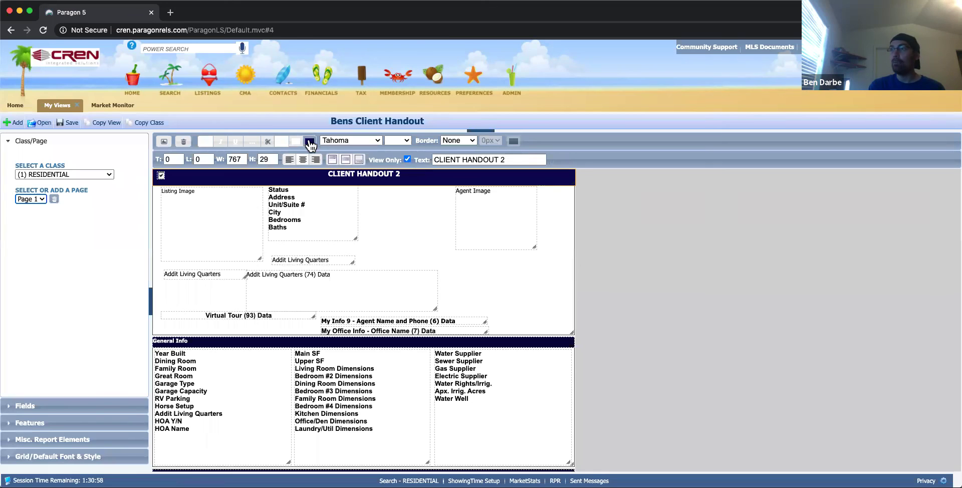
# Change the header bar colour from blue to bright green and return to the report.
pyautogui.click(310, 143)
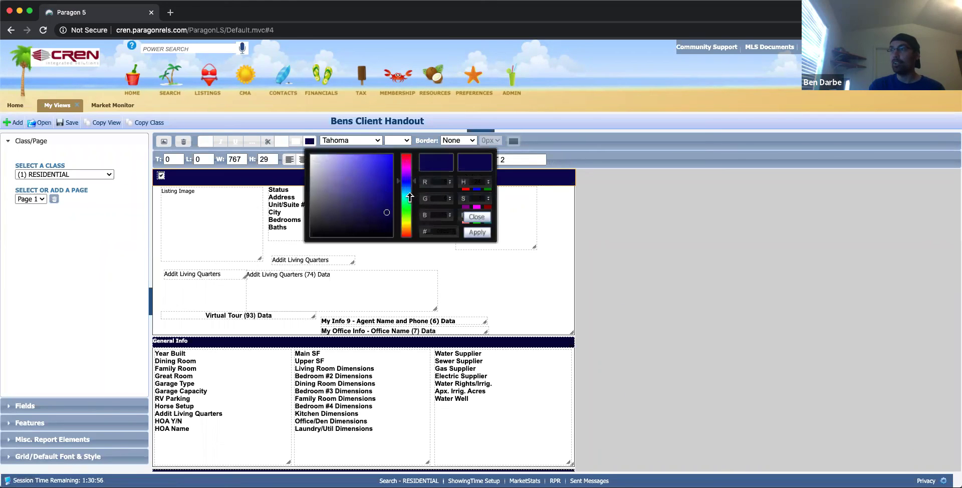
pyautogui.moveTo(406, 212); pyautogui.dragTo(391, 154)
pyautogui.click(477, 233)
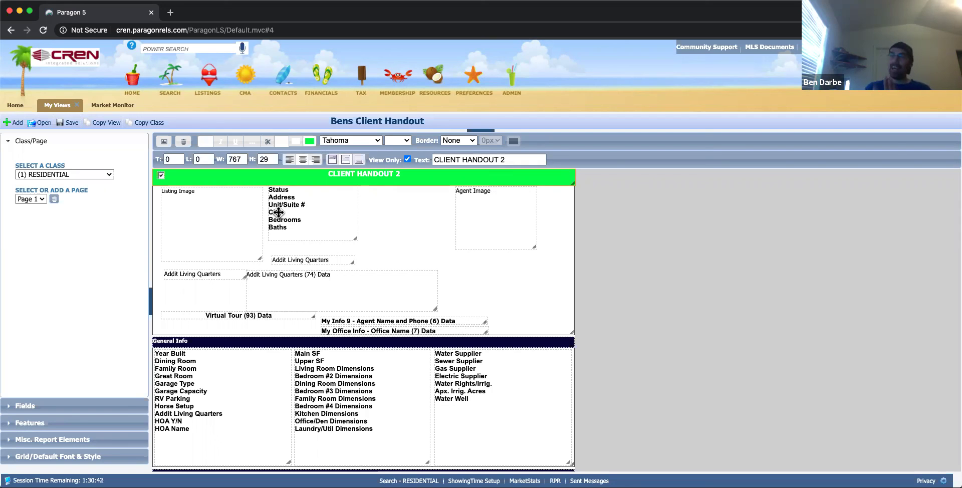
pyautogui.click(110, 105)
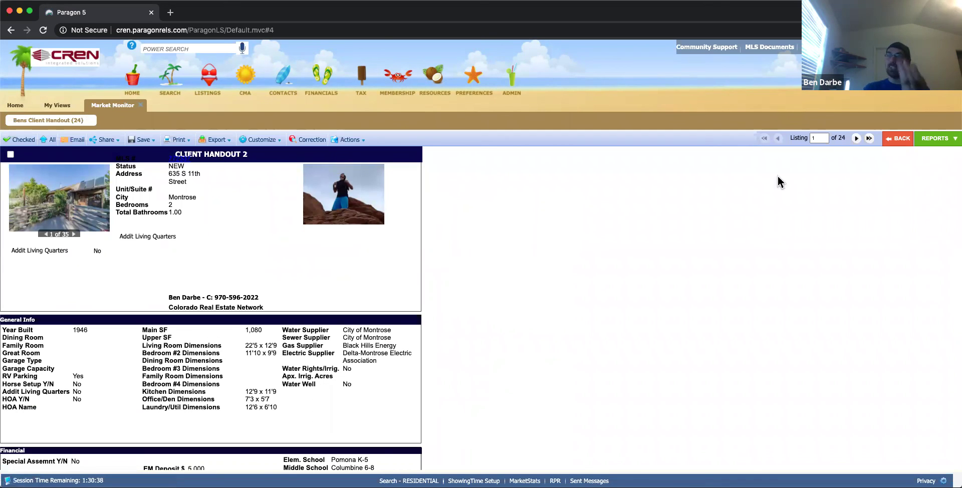
# Run the Client Handout Pract report on the listings.
pyautogui.click(949, 142)
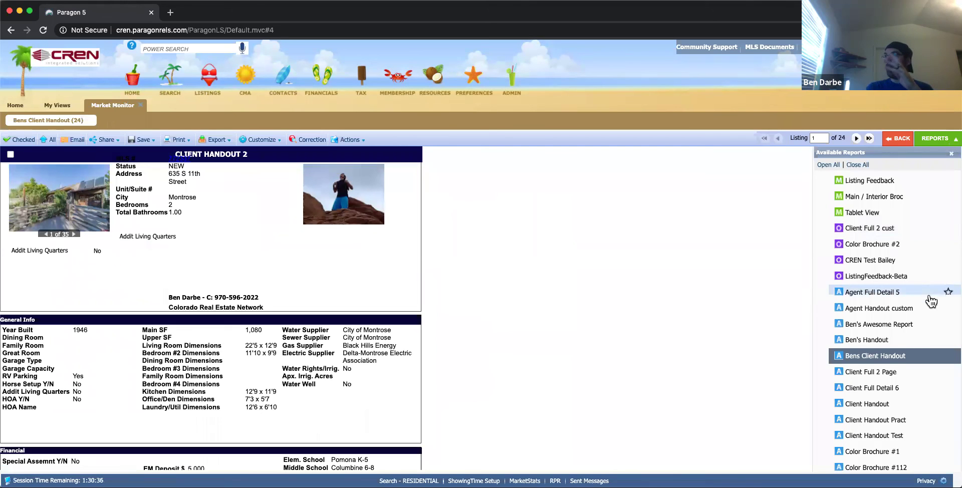
pyautogui.scroll(-3, 928, 301)
pyautogui.click(898, 295)
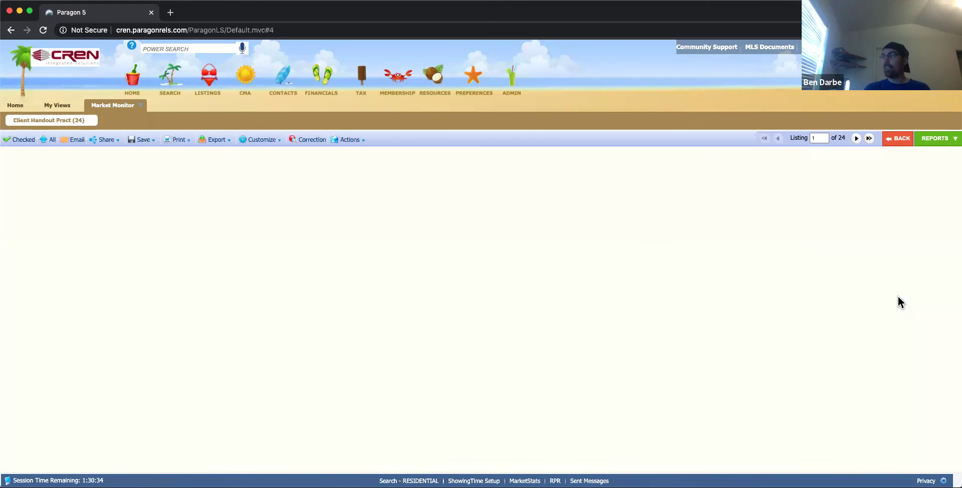
# Inspect a section in the report's Customize > Fields preferences, then cancel without changes.
pyautogui.click(256, 141)
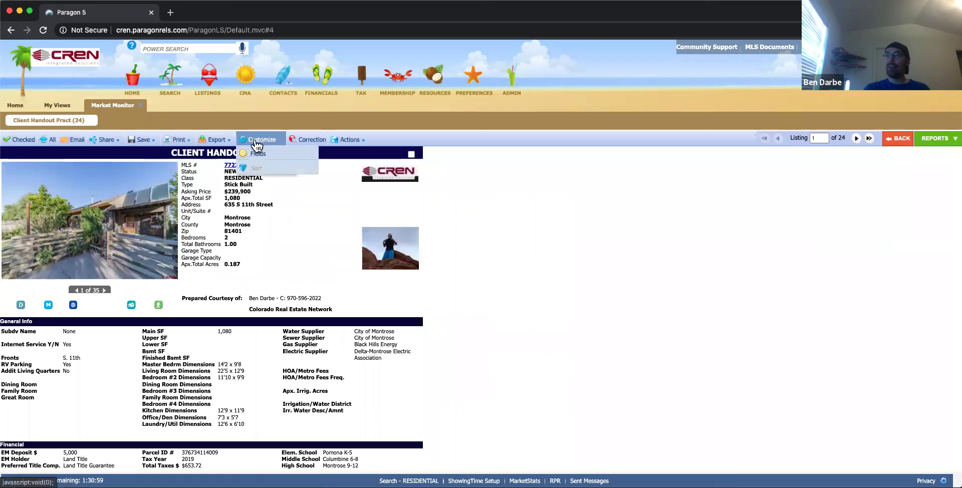
pyautogui.click(256, 153)
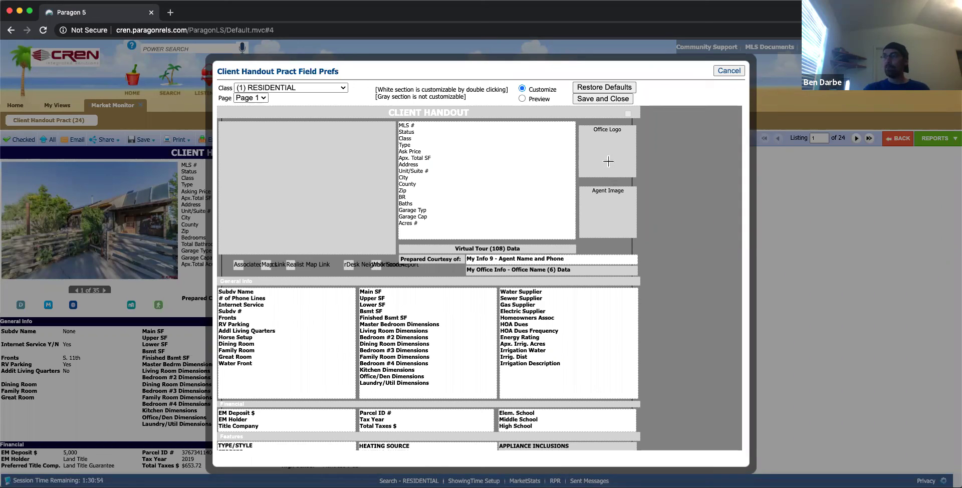
pyautogui.doubleClick(468, 207)
pyautogui.click(725, 149)
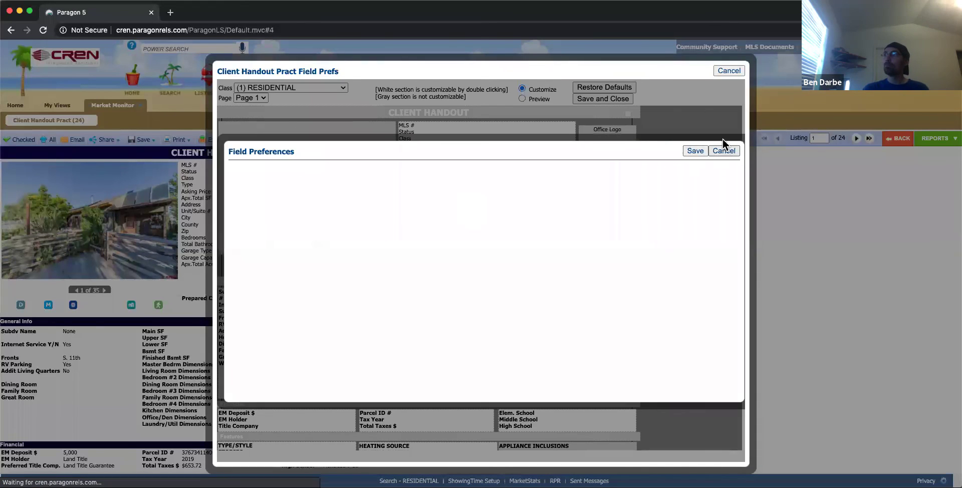
pyautogui.click(728, 71)
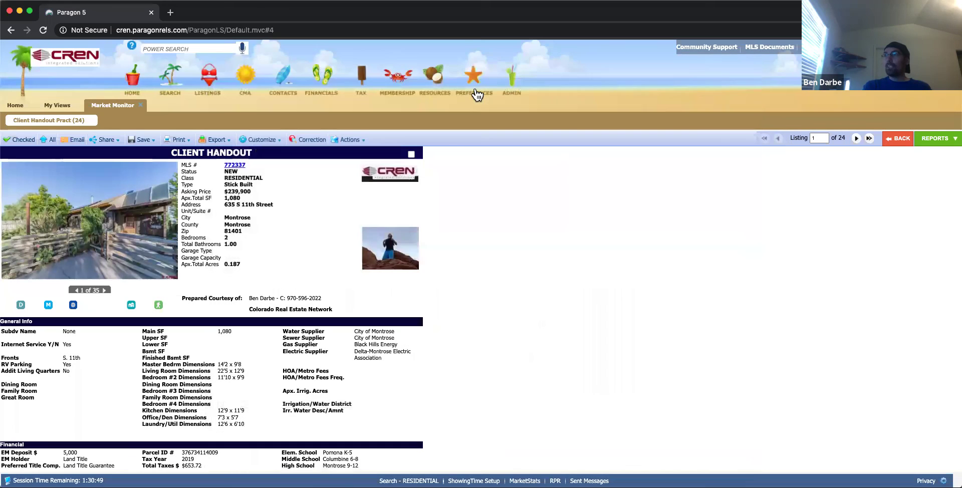
# Look at the Reports view preferences, then return to the layout editor.
pyautogui.moveTo(476, 94)
pyautogui.click(474, 142)
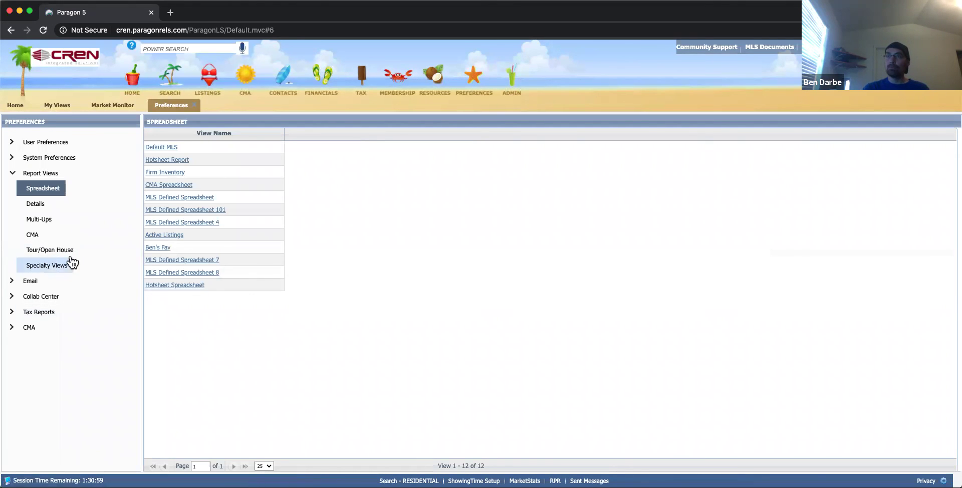
pyautogui.click(195, 105)
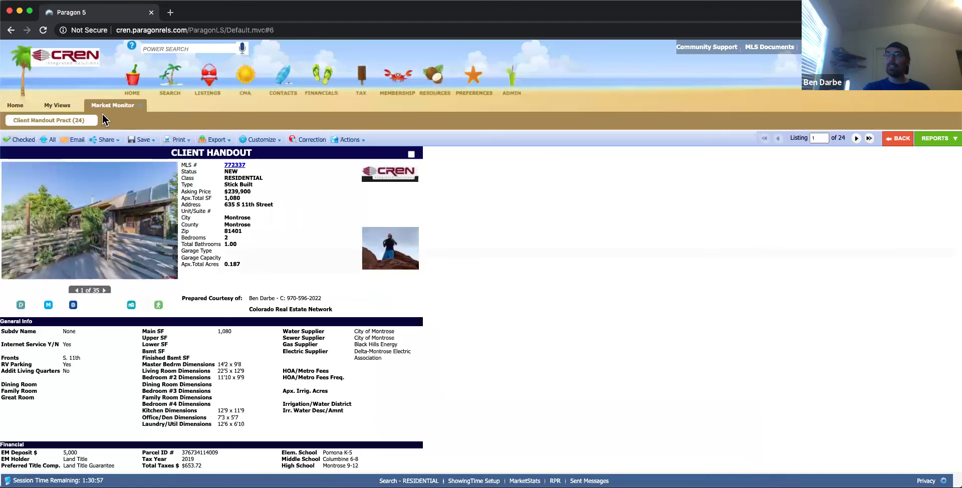